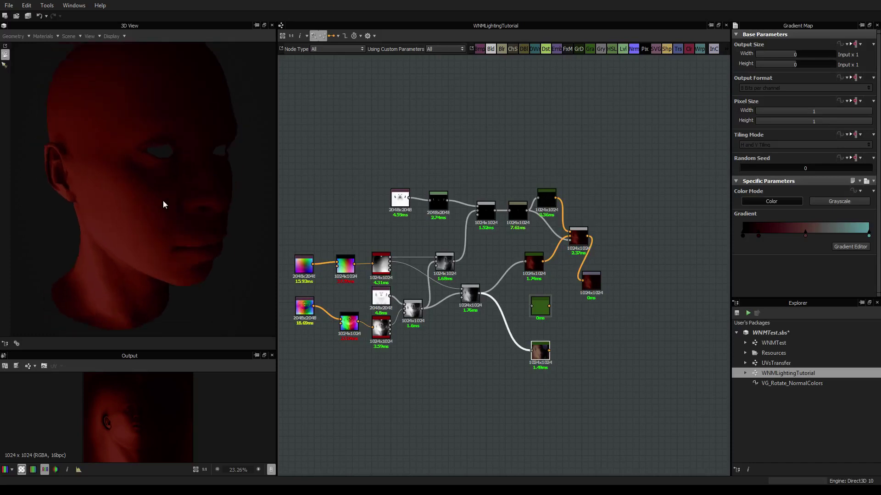
Enlarge the 2D Output preview panel and orbit the head in the 3D View
drag(163, 201, 153, 242)
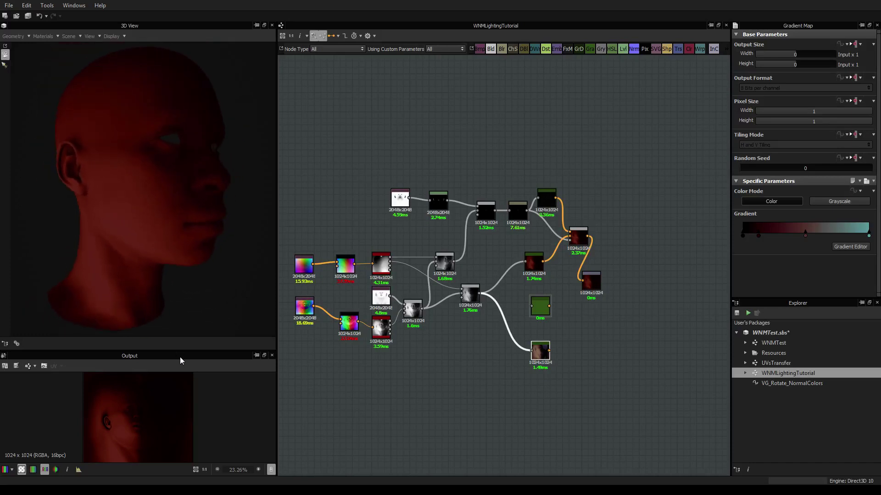
drag(181, 353, 184, 287)
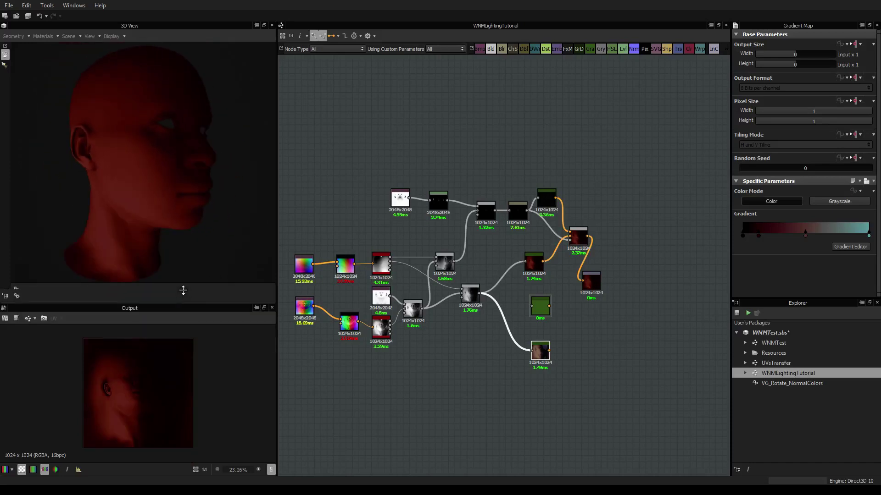
drag(167, 186, 172, 158)
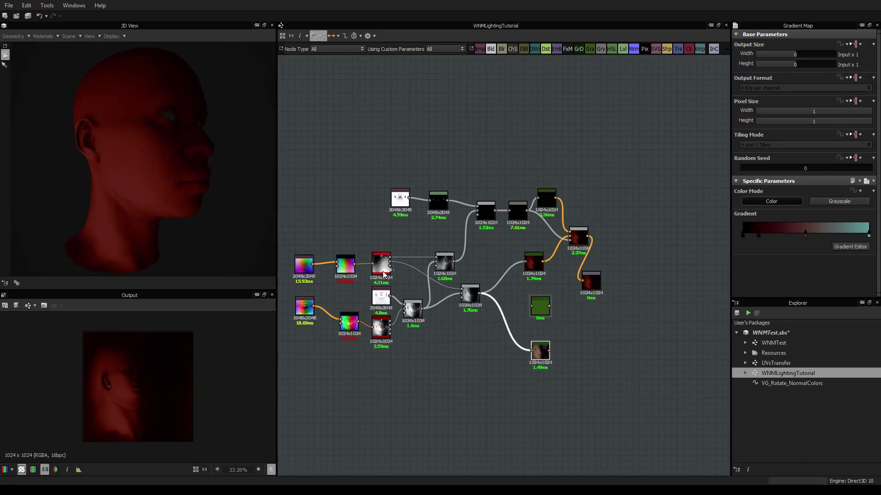
Zoom the head to a three-quarter view and show the 3D View light and camera settings
scroll(140, 369, up, 2)
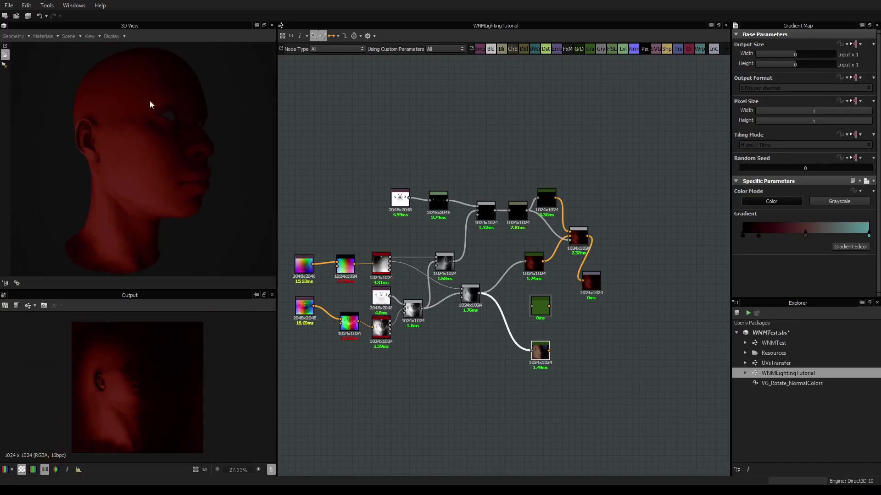
drag(150, 101, 123, 105)
scroll(126, 392, up, 3)
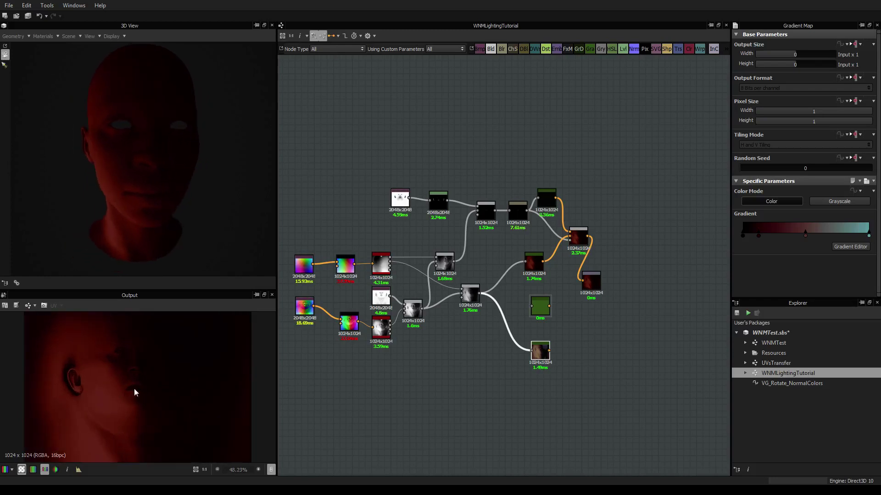
drag(135, 138, 130, 150)
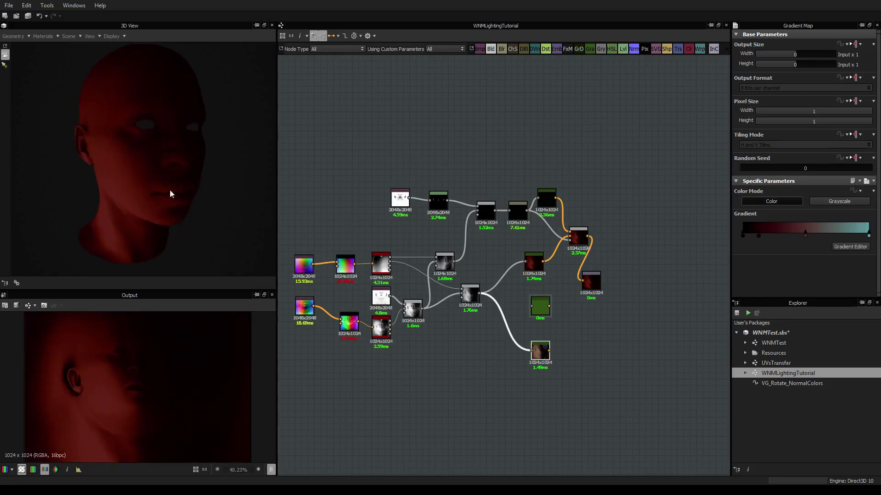
click(17, 283)
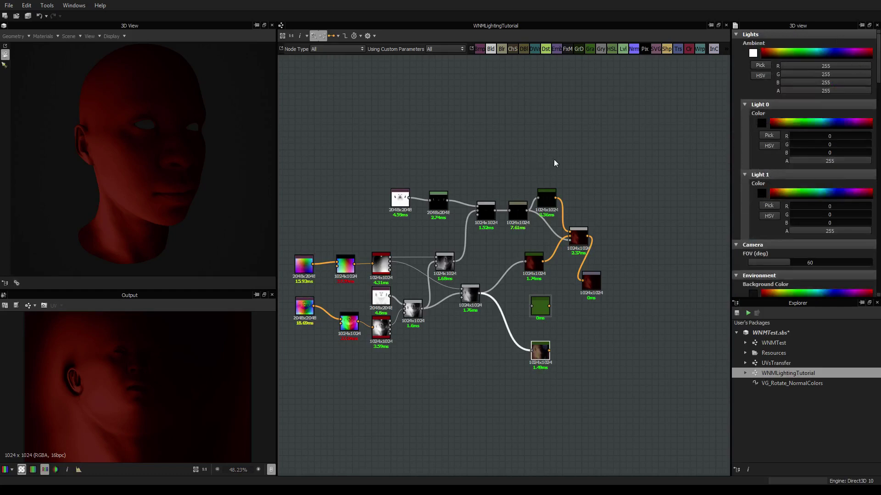
Add a green Uniform Color node near the output and preview it on the head
middle_drag(554, 160, 480, 140)
drag(518, 265, 553, 258)
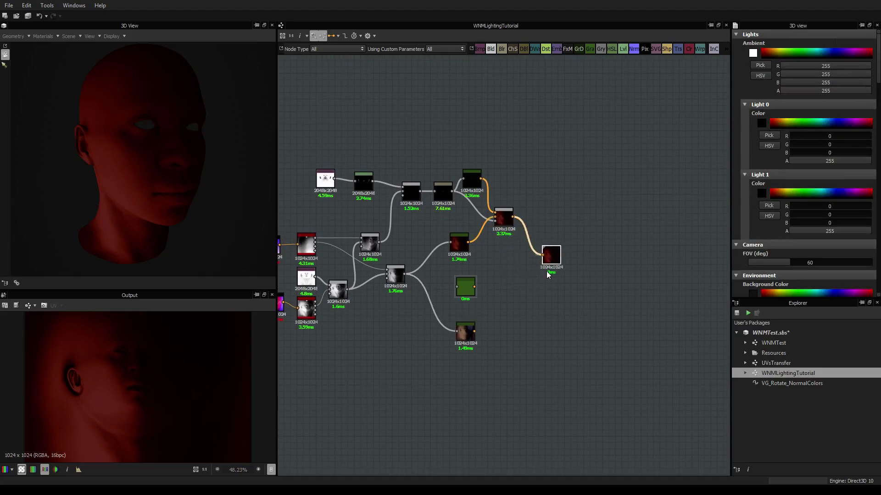
key(space)
text(unifo)
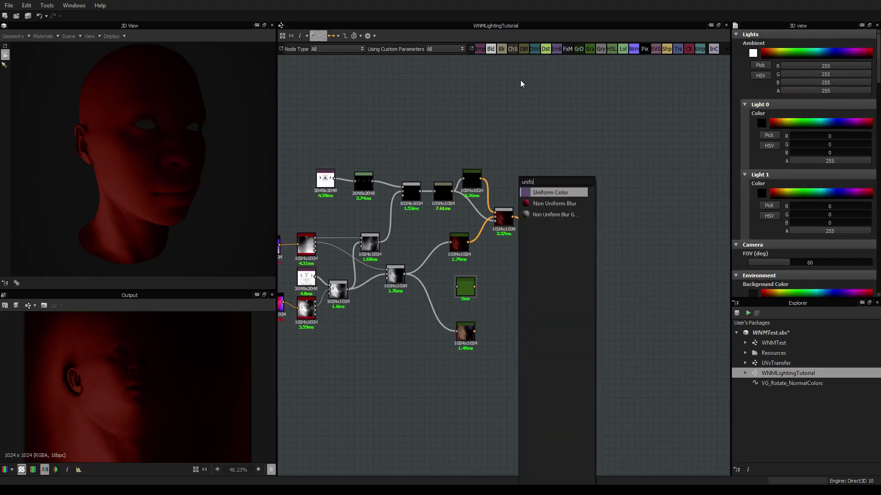
click(544, 196)
drag(524, 299, 542, 255)
click(791, 225)
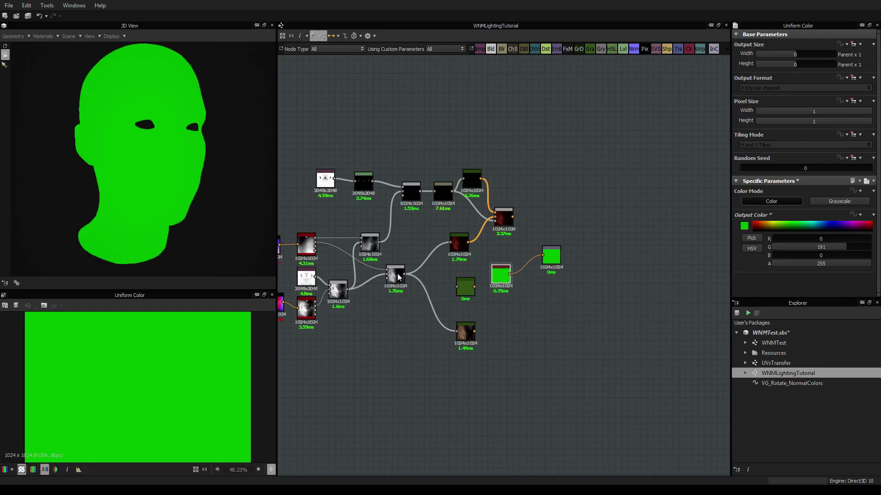
drag(169, 171, 157, 158)
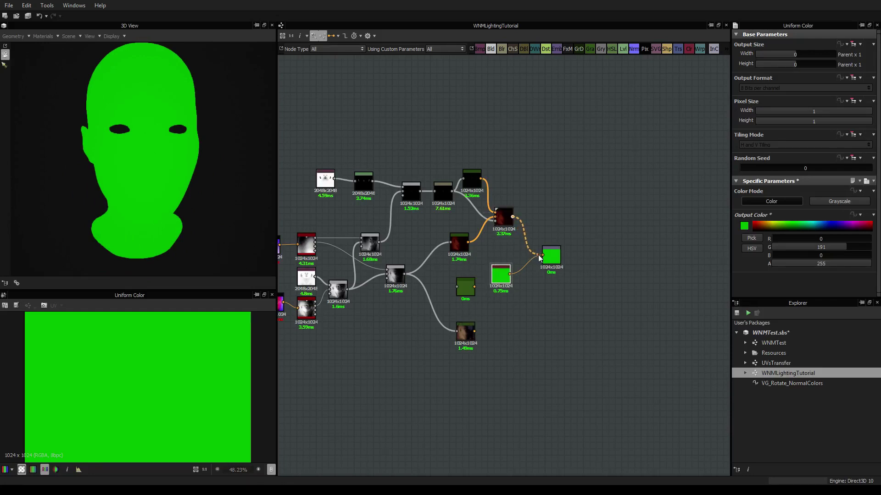
Reconnect the red lighting Blend to the output and delete the green Uniform Color node
drag(539, 255, 541, 255)
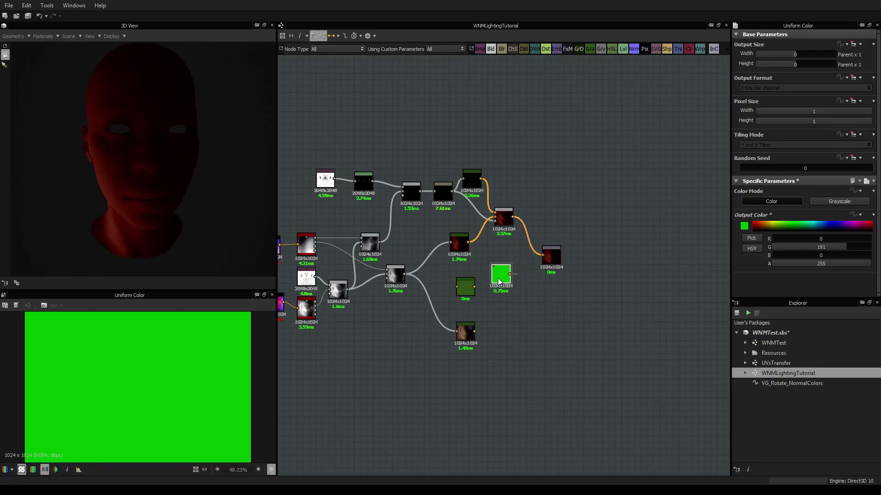
drag(499, 281, 514, 294)
key(Delete)
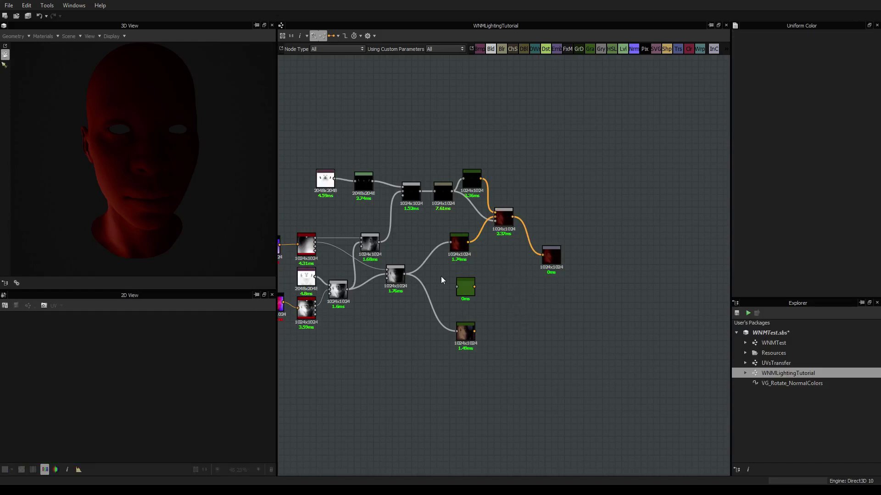
Look over the input nodes and red head, then open WNMTest from the Explorer
middle_drag(441, 276, 516, 276)
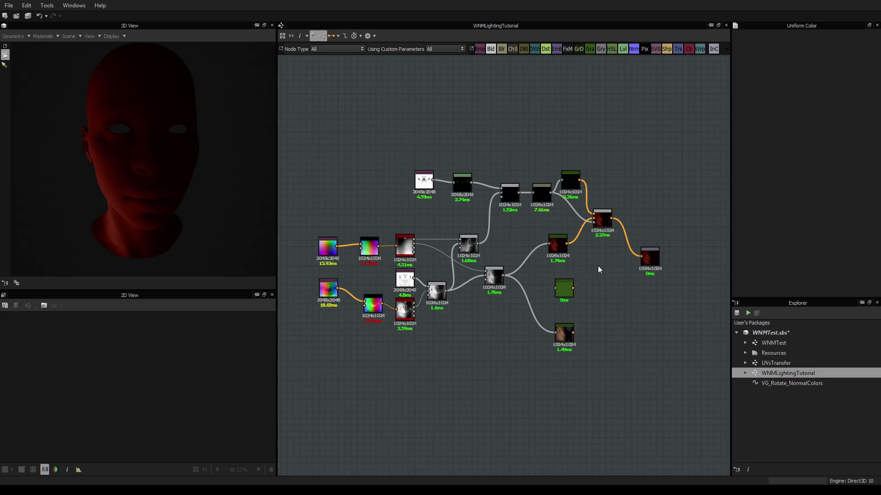
mouse_move(157, 181)
mouse_down()
mouse_move(177, 163)
mouse_move(165, 173)
mouse_up()
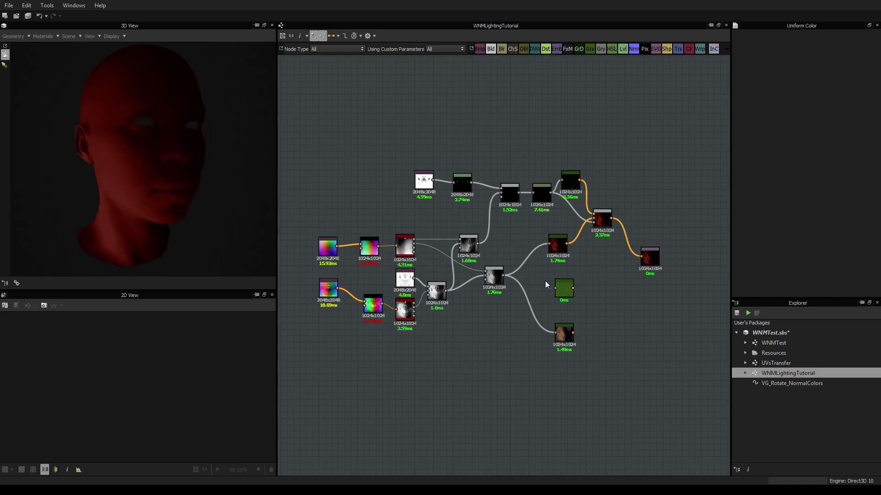
drag(170, 150, 197, 156)
scroll(179, 148, up, 1)
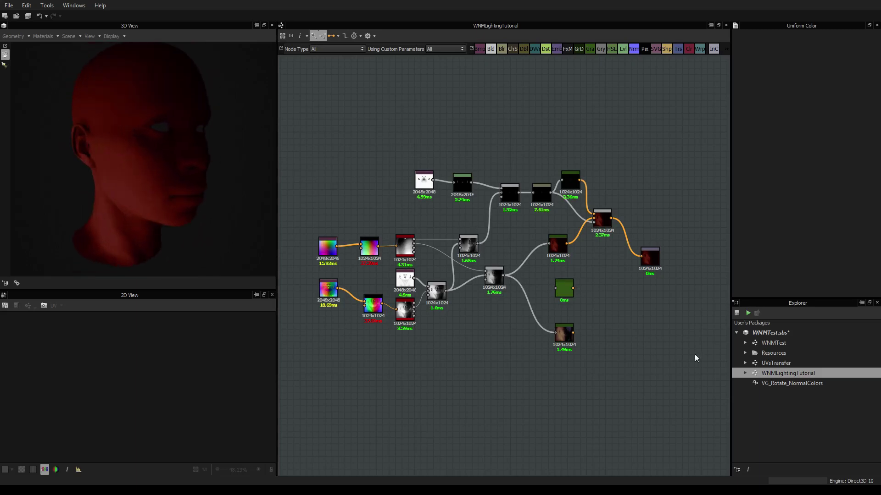
double_click(765, 344)
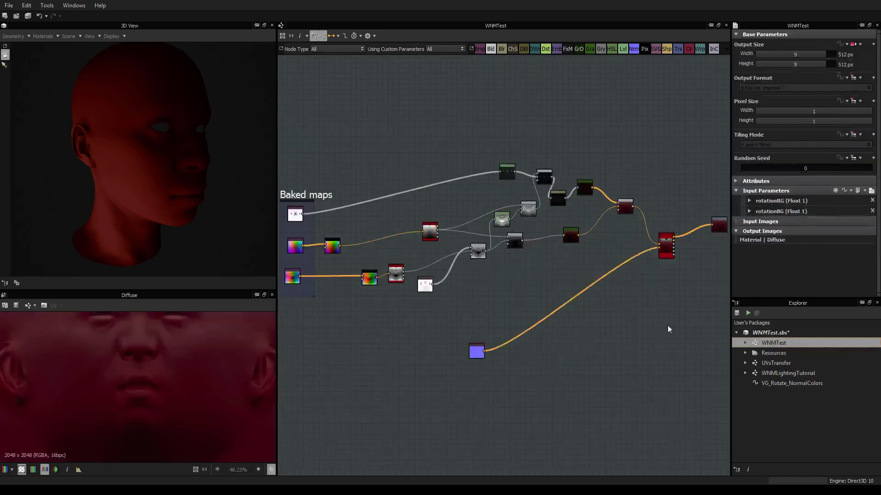
Frame the Gradient Map nodes and select the 1.06ms Gradient Map to show its dark red-to-teal gradient
drag(147, 143, 189, 146)
scroll(139, 144, up, 2)
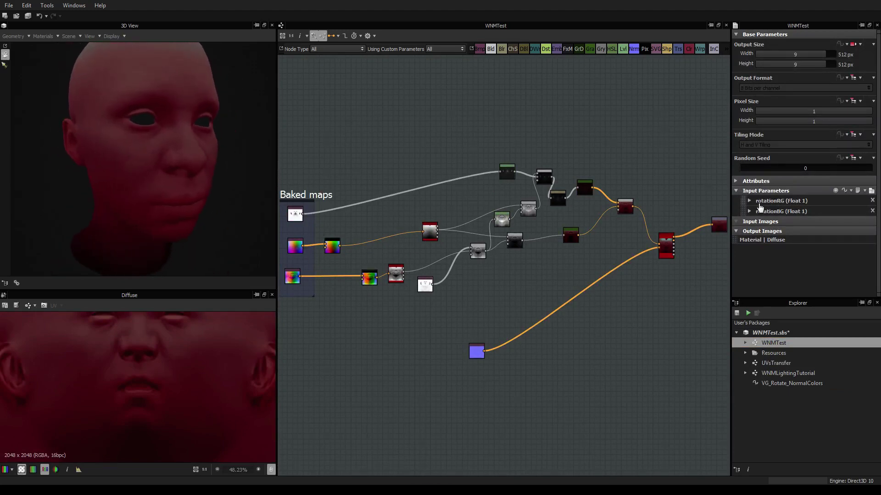
middle_drag(623, 301, 474, 294)
scroll(494, 273, up, 4)
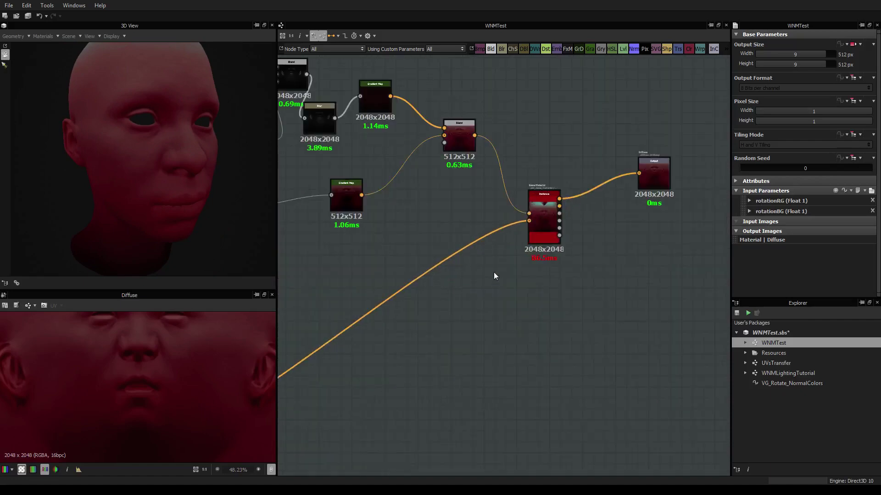
middle_drag(389, 227, 497, 235)
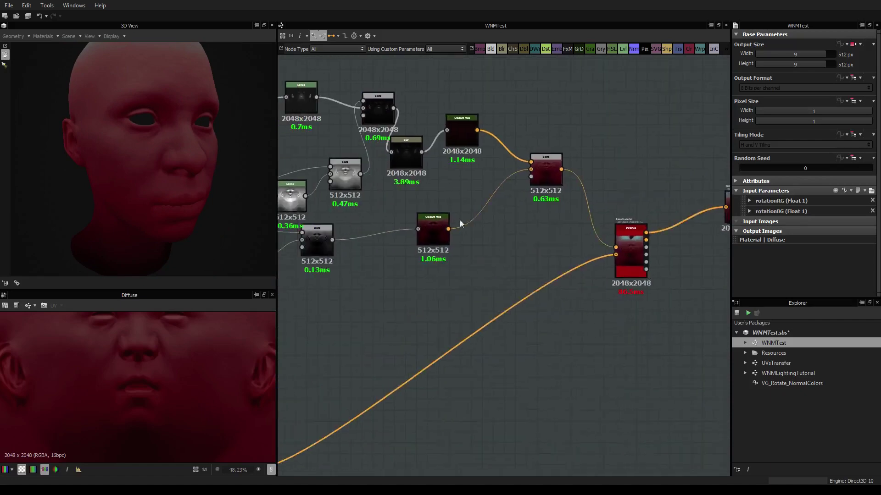
drag(184, 142, 145, 142)
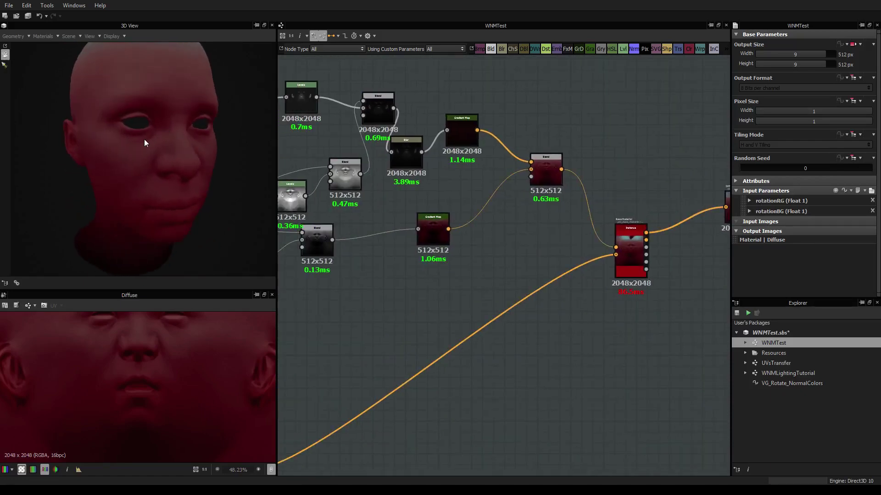
scroll(149, 144, down, 2)
click(423, 221)
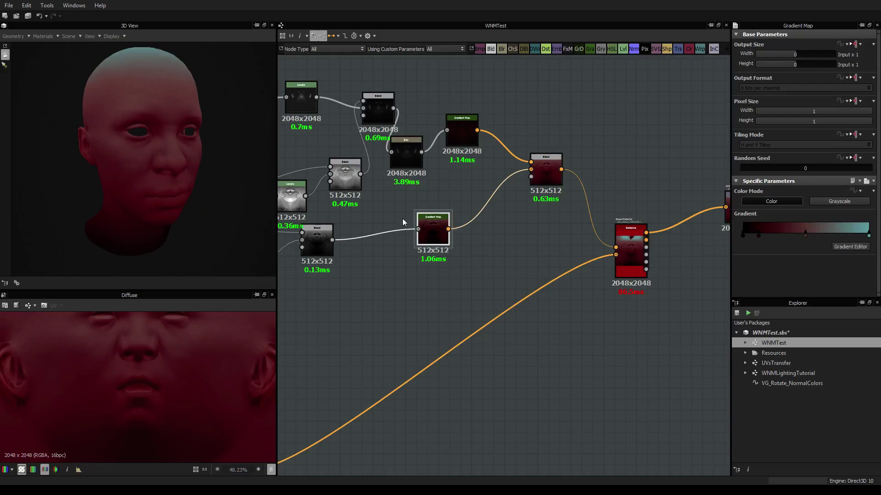
double_click(778, 373)
middle_drag(639, 301, 542, 285)
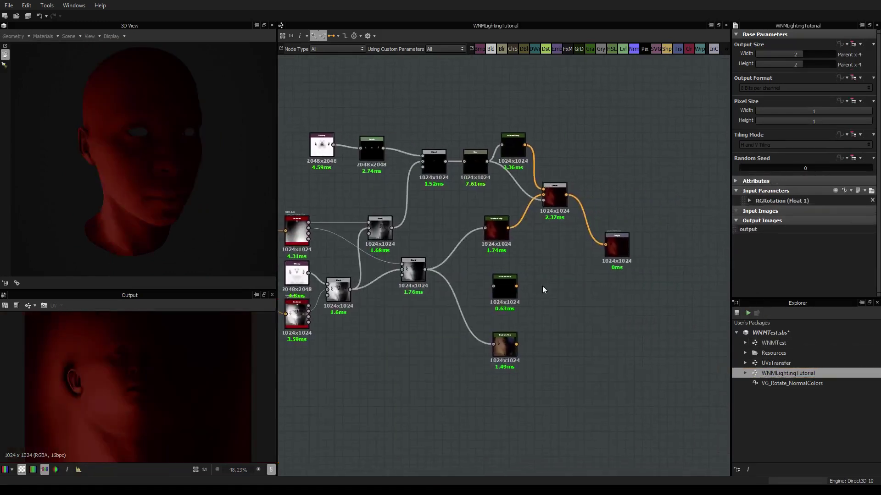
click(513, 290)
mouse_move(513, 291)
mouse_down()
mouse_move(517, 272)
mouse_move(509, 283)
mouse_up()
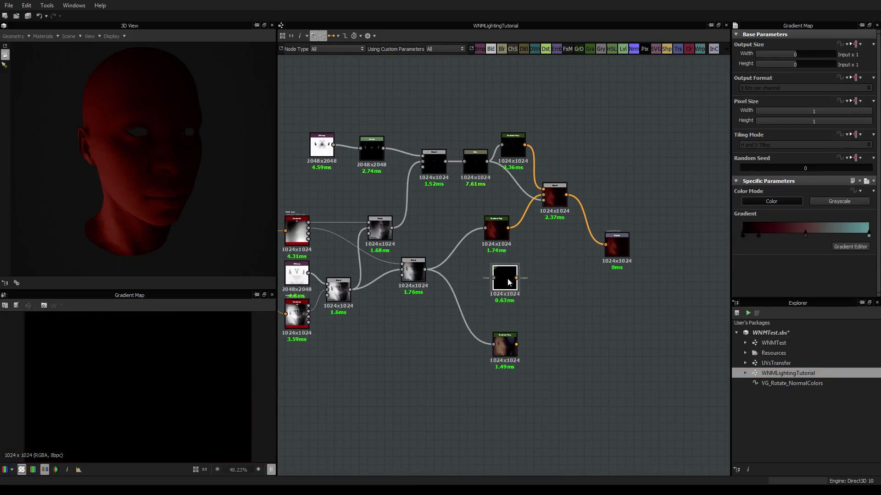
click(496, 228)
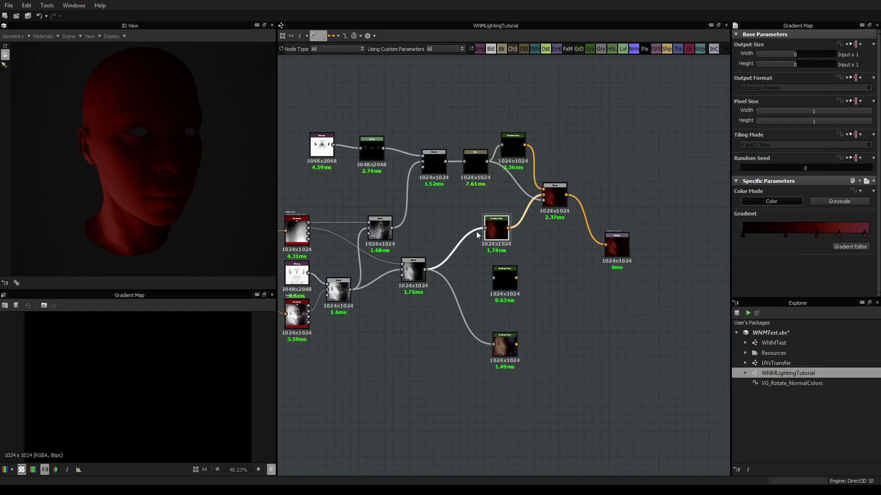
drag(484, 229, 543, 195)
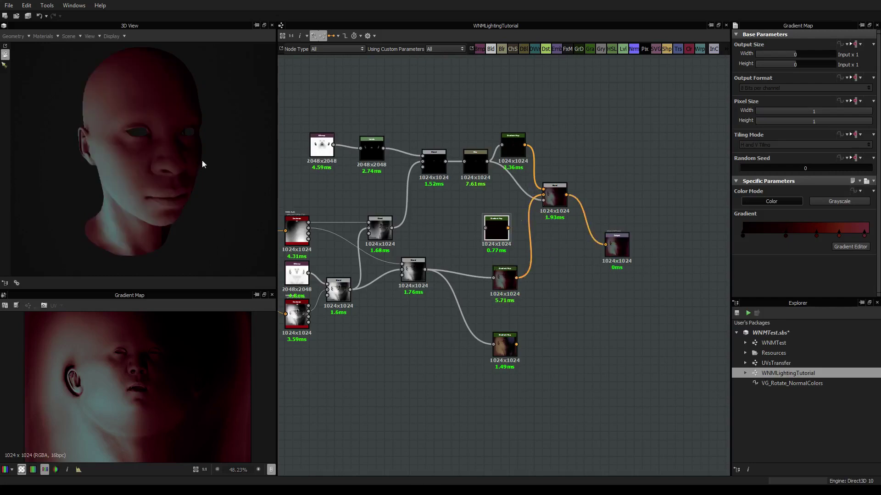
mouse_move(183, 160)
mouse_down()
mouse_move(155, 161)
mouse_move(184, 131)
mouse_move(178, 155)
mouse_up()
scroll(177, 155, up, 2)
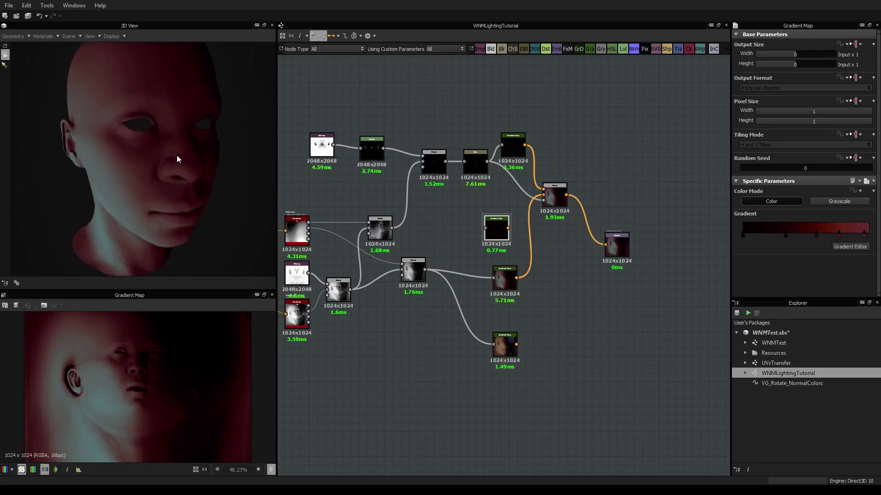
middle_drag(177, 155, 164, 181)
scroll(170, 159, down, 3)
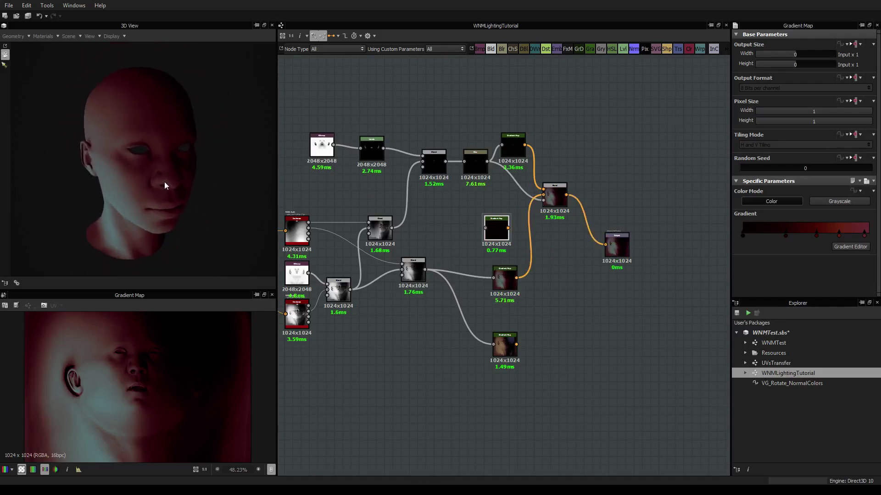
mouse_move(164, 182)
mouse_down()
mouse_move(153, 155)
mouse_move(130, 155)
mouse_move(169, 178)
mouse_up()
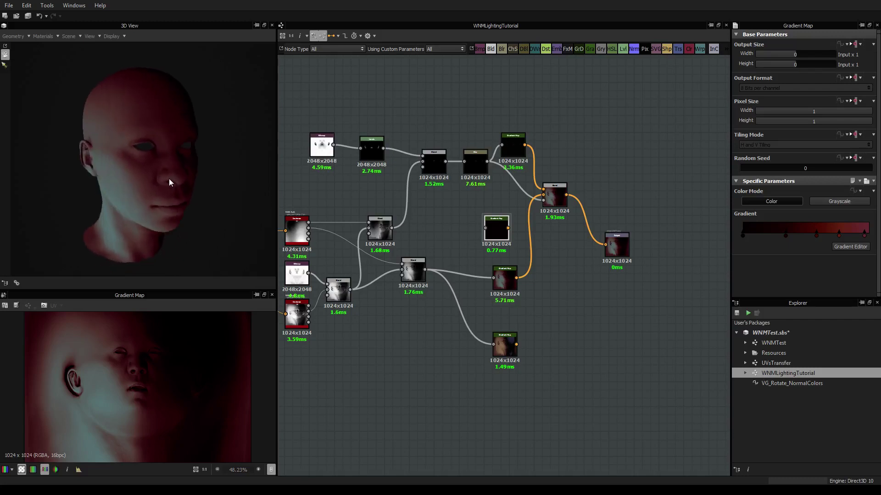
scroll(169, 178, up, 5)
scroll(166, 180, down, 3)
scroll(167, 180, down, 1)
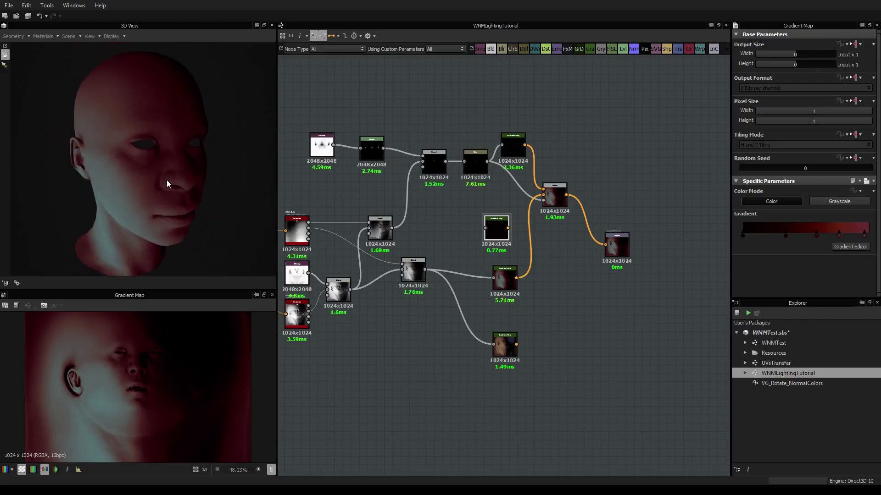
middle_drag(475, 254, 580, 252)
scroll(550, 229, down, 2)
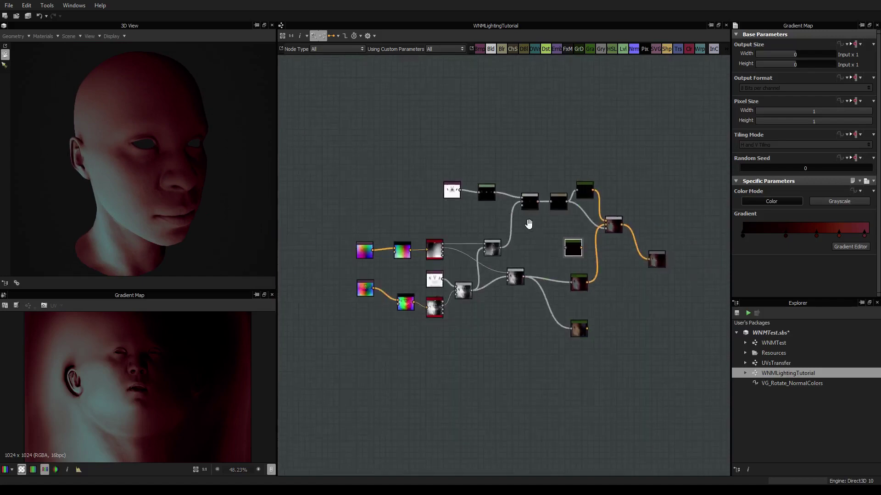
Select the 2048x2048 thickness map Bitmap and frame it with its Levels and Blend nodes
scroll(495, 213, up, 5)
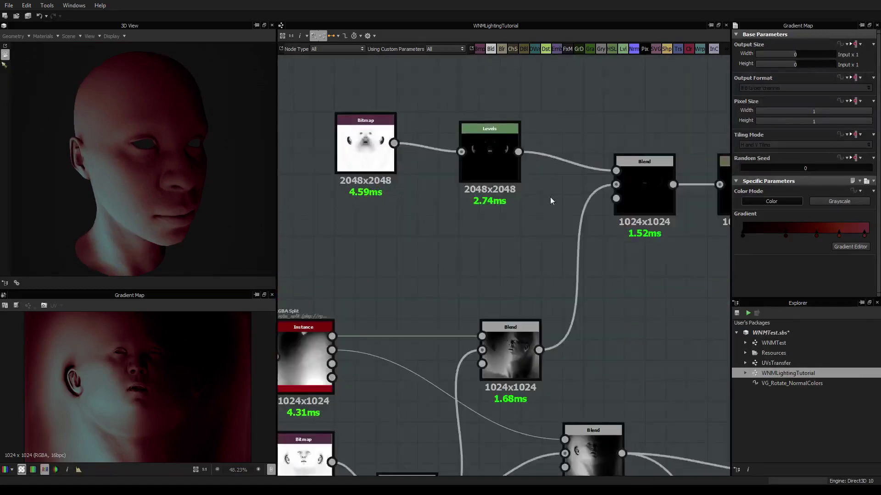
middle_drag(550, 201, 478, 269)
click(383, 210)
scroll(382, 210, up, 5)
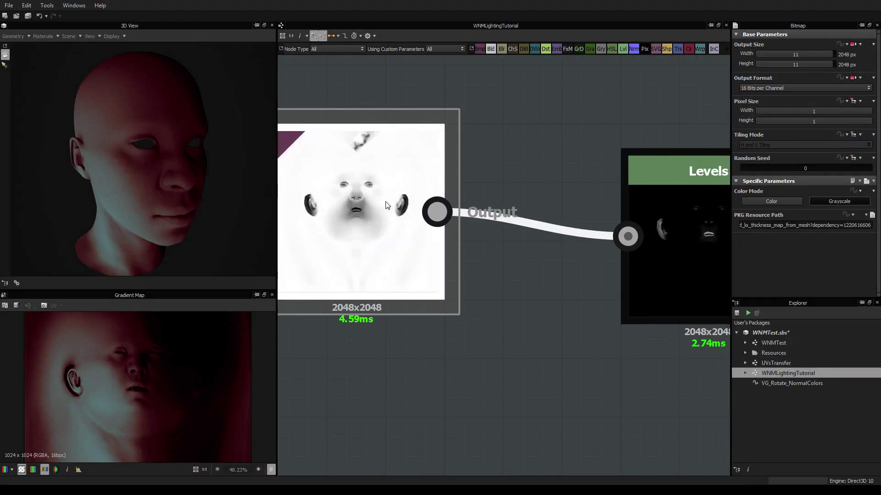
scroll(389, 206, down, 2)
drag(185, 174, 149, 178)
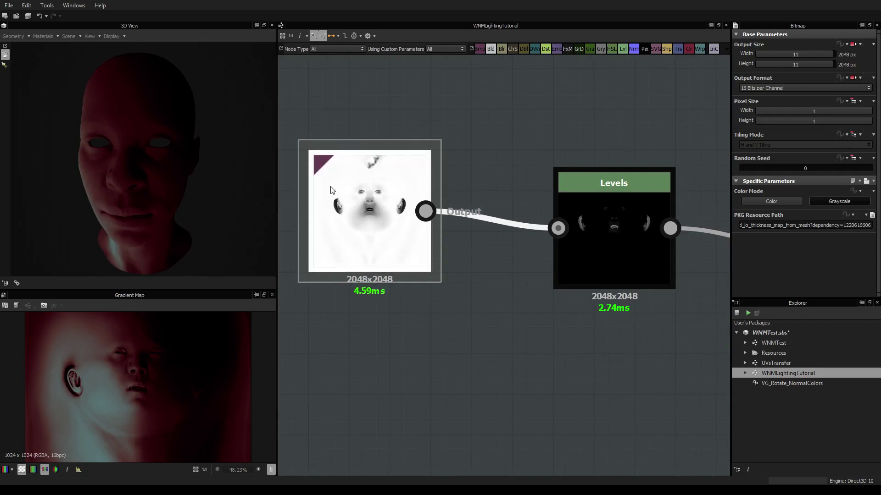
middle_drag(551, 263, 442, 256)
scroll(499, 296, down, 3)
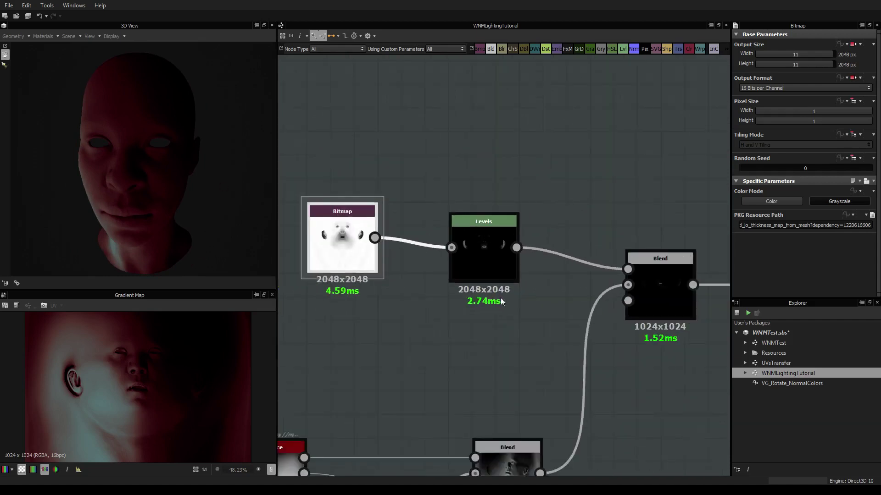
scroll(500, 321, up, 1)
middle_drag(502, 369, 483, 250)
scroll(529, 191, down, 1)
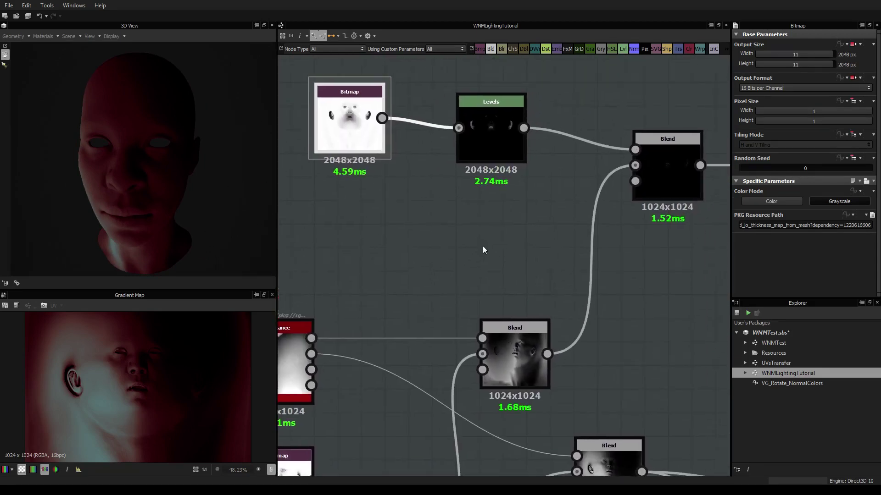
middle_drag(476, 153, 483, 188)
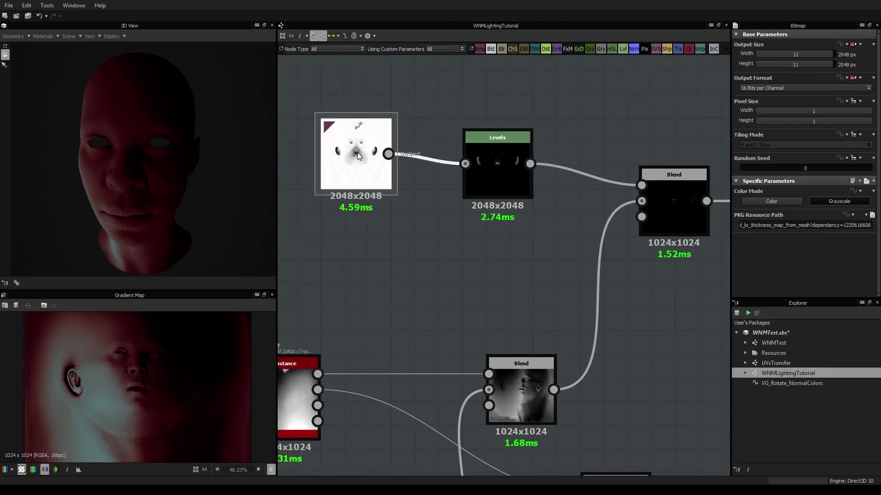
Inspect the Levels node settings, then bring the lower Bitmap and RGBA Split nodes into view
click(509, 158)
middle_drag(543, 222, 448, 252)
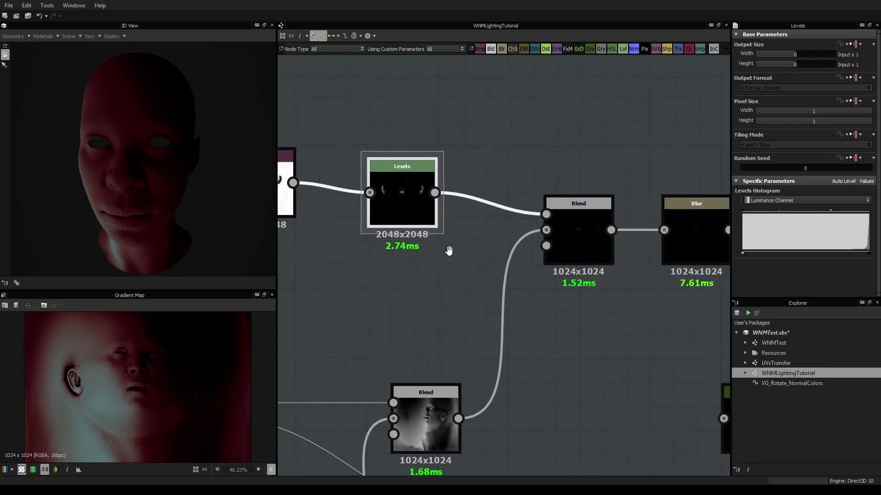
scroll(404, 197, up, 5)
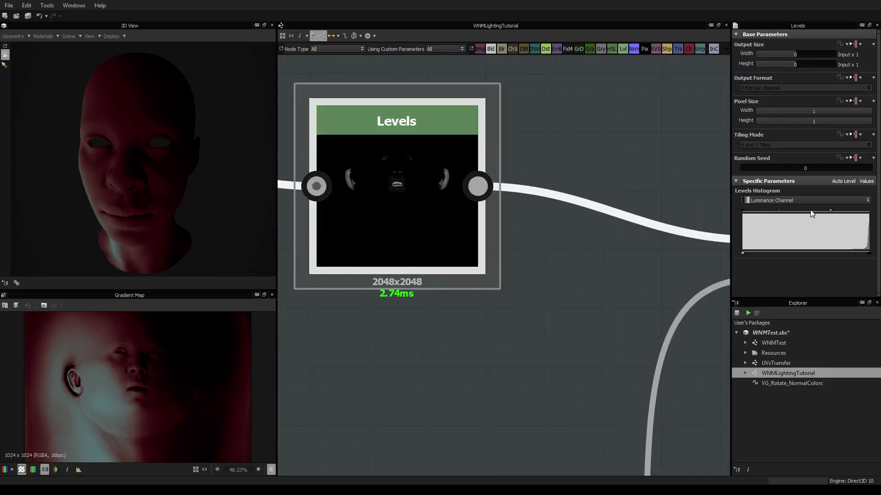
scroll(525, 255, down, 2)
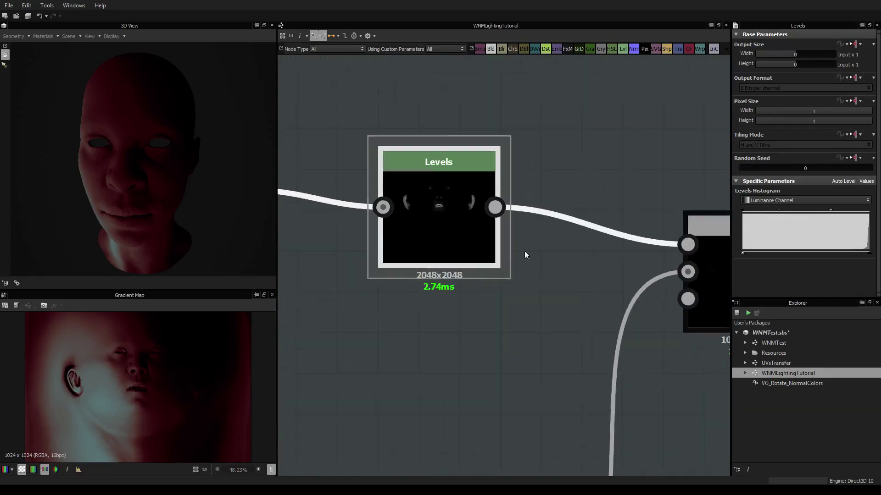
scroll(525, 252, down, 2)
middle_drag(557, 287, 507, 224)
scroll(507, 223, down, 3)
middle_drag(543, 306, 554, 215)
middle_drag(406, 324, 543, 238)
scroll(543, 238, down, 2)
scroll(533, 269, up, 6)
Inspect the lower Blend node and the Pixel Processors feeding the RGBA Splits
click(539, 274)
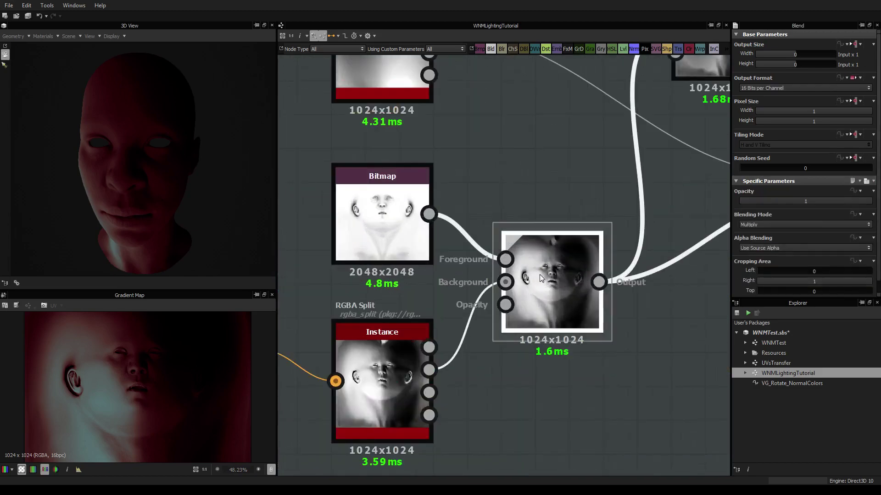
middle_drag(453, 312, 546, 309)
middle_drag(496, 314, 485, 258)
scroll(486, 258, down, 3)
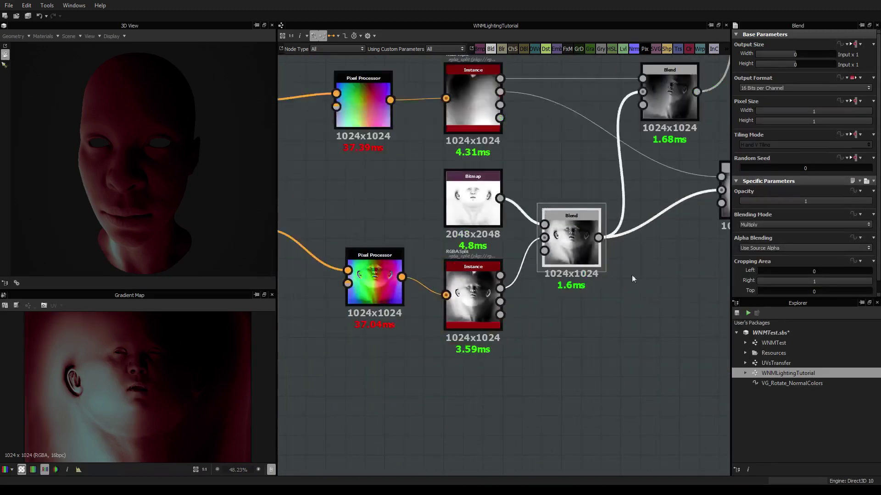
middle_drag(631, 274, 479, 301)
middle_drag(503, 220, 526, 324)
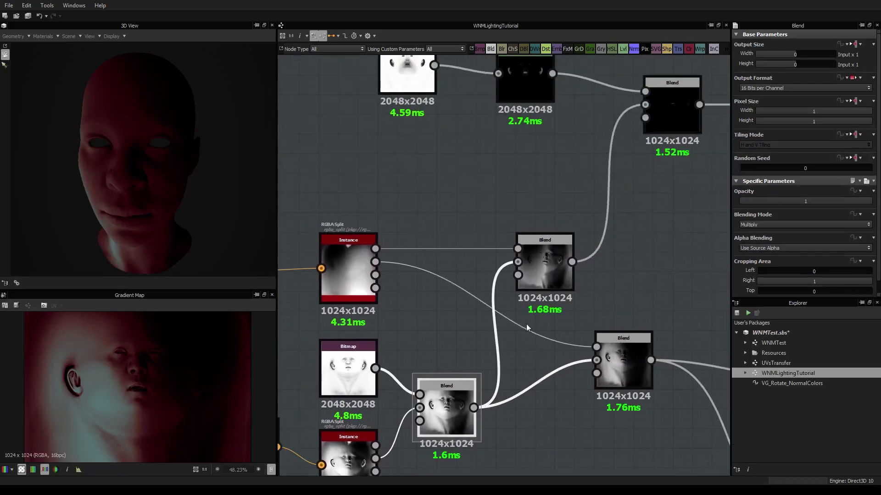
mouse_move(356, 275)
middle_down()
mouse_move(439, 275)
mouse_move(362, 277)
middle_up()
Inspect the Min (Darken) Blend node and the RGBA Split with its Pixel Processor
click(560, 255)
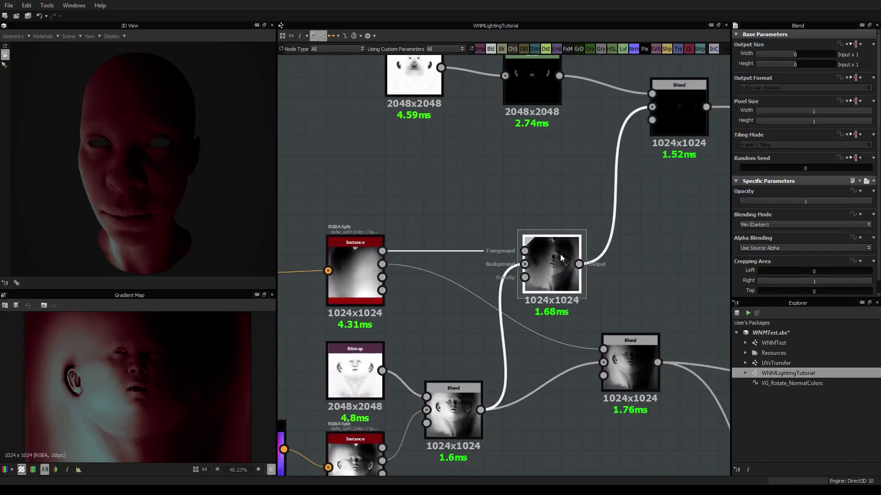
click(356, 263)
scroll(355, 264, up, 5)
scroll(356, 264, down, 3)
middle_drag(356, 264, 477, 264)
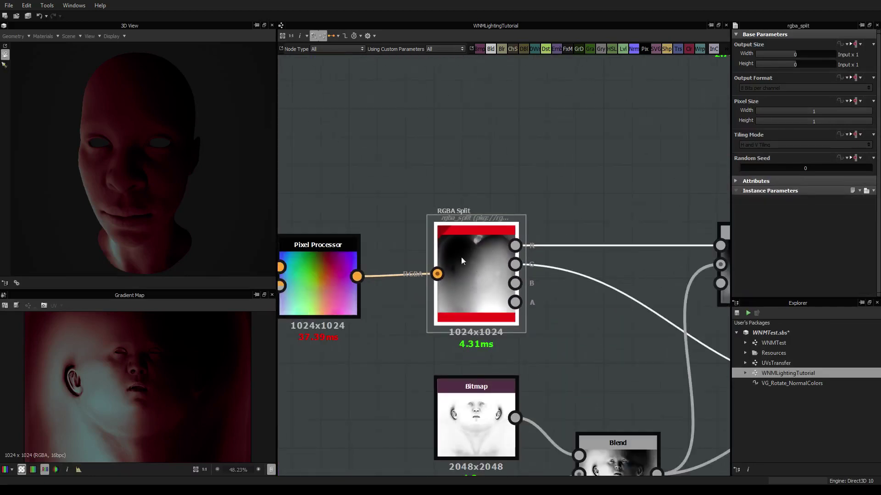
middle_drag(591, 259, 335, 246)
scroll(462, 249, up, 4)
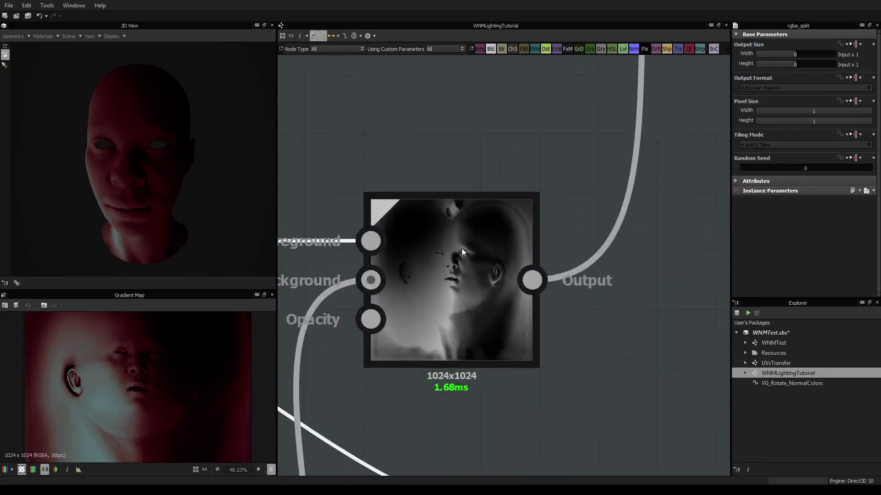
click(473, 272)
scroll(473, 272, down, 2)
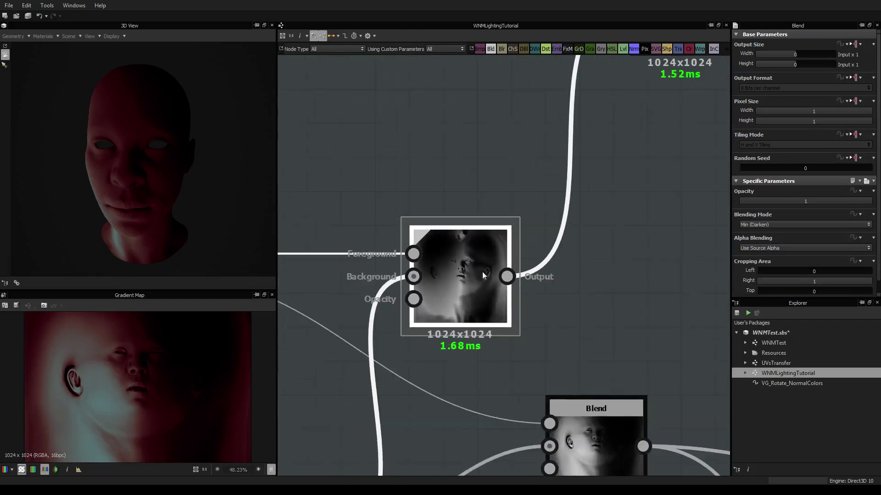
scroll(489, 263, up, 2)
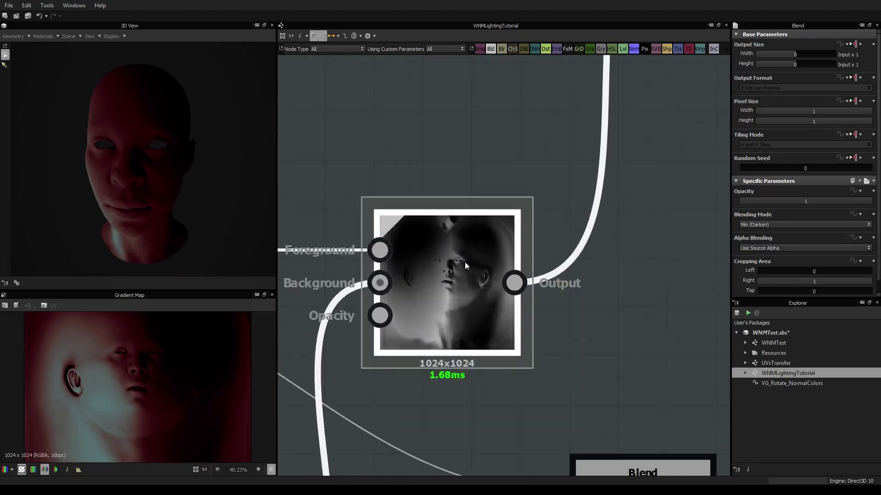
scroll(465, 263, down, 2)
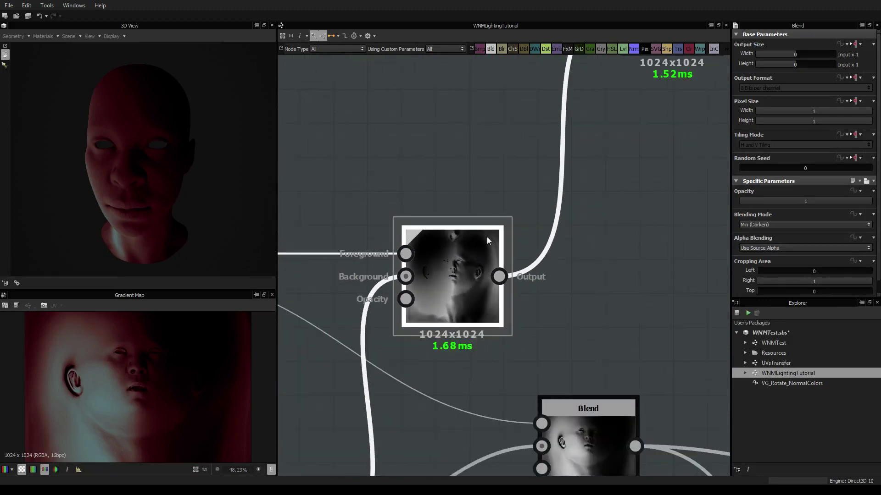
Follow the output to the Multiply Blend node and display it in the 2D view
middle_drag(549, 169, 400, 361)
middle_drag(415, 284, 512, 356)
middle_drag(622, 272, 521, 271)
scroll(521, 271, up, 2)
click(521, 272)
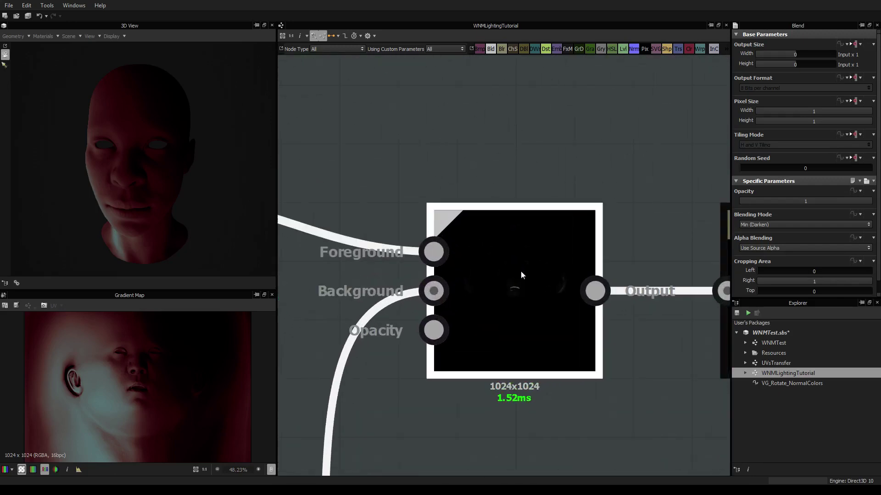
scroll(524, 277, down, 2)
scroll(509, 293, up, 2)
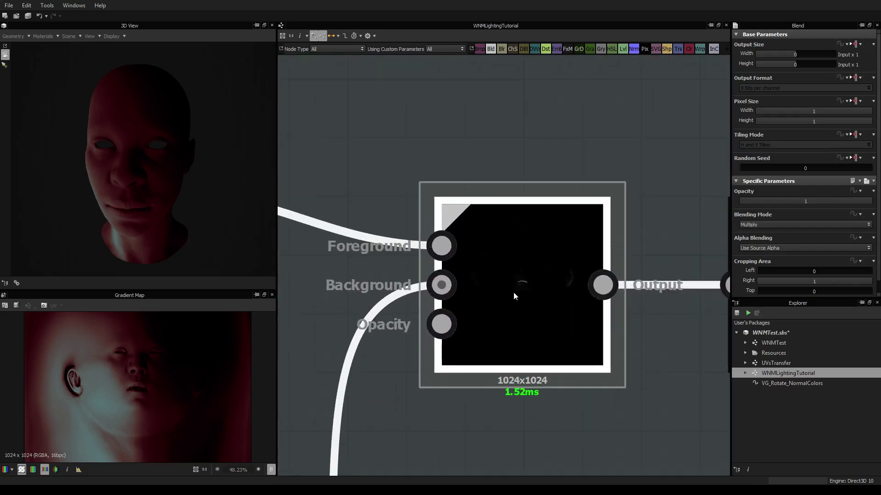
double_click(516, 289)
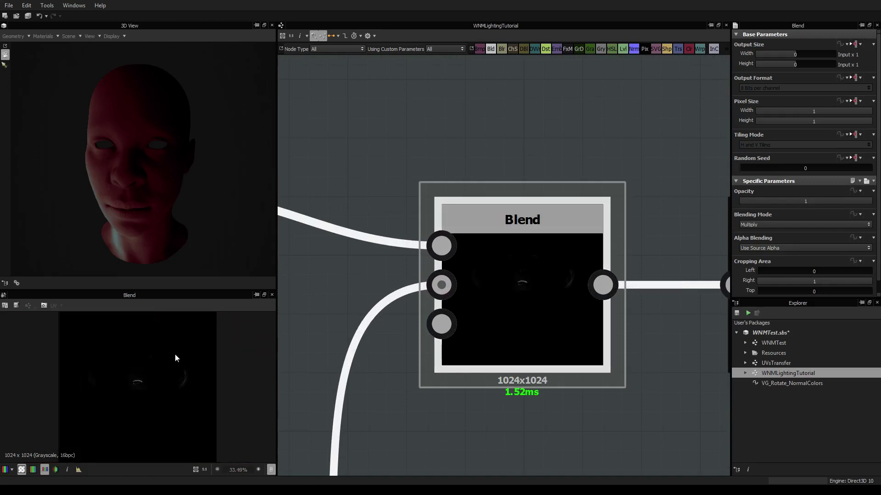
scroll(184, 341, up, 1)
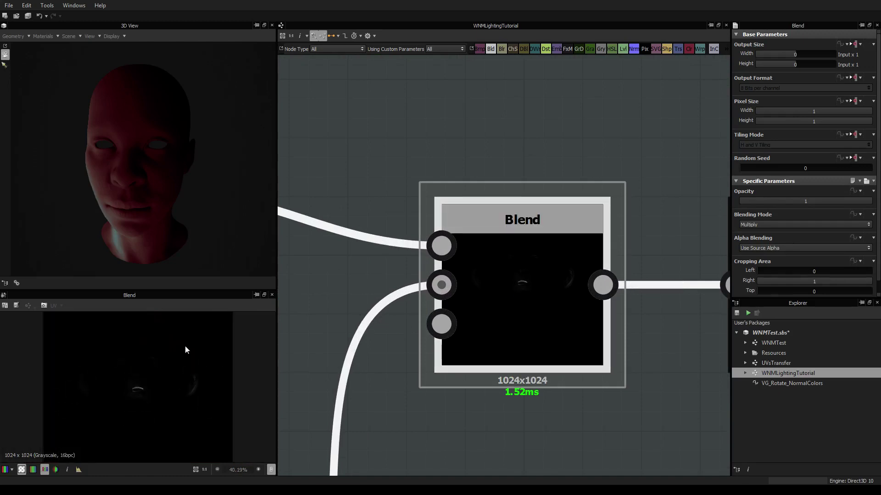
scroll(190, 348, down, 2)
scroll(190, 348, up, 2)
scroll(593, 304, down, 3)
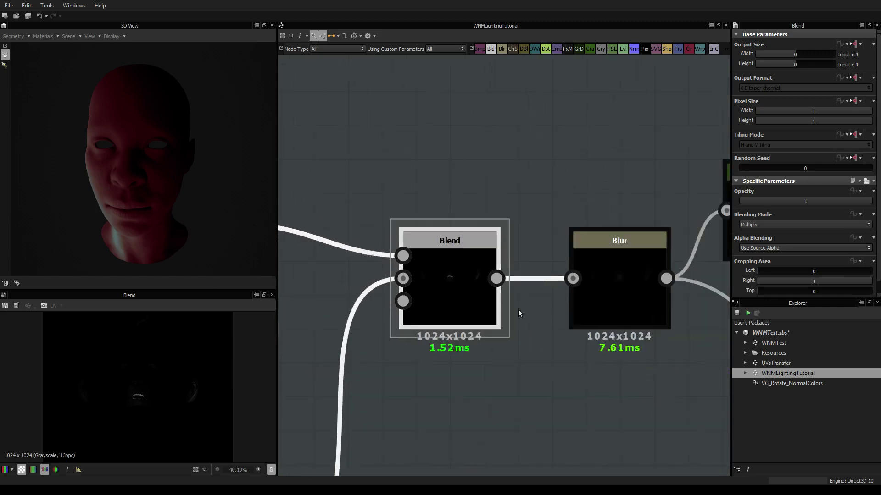
scroll(454, 271, down, 2)
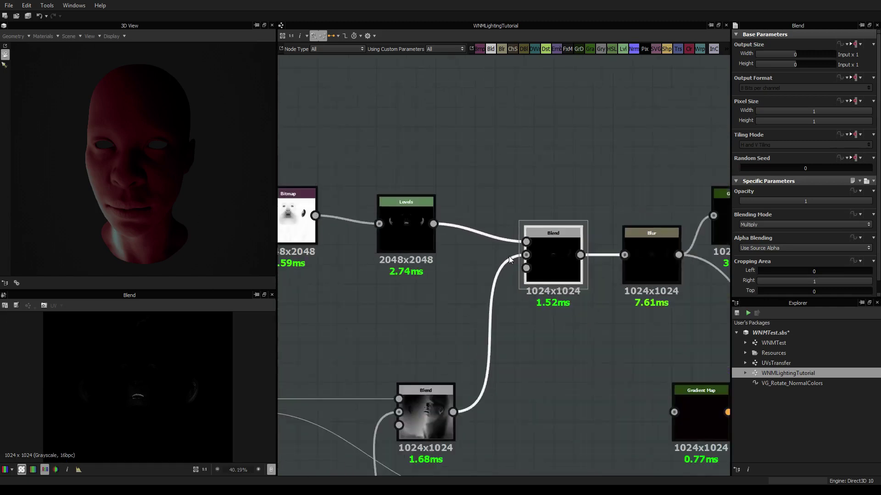
Inspect the Blur node's intensity and the downstream Gradient Map settings
middle_drag(578, 254, 393, 253)
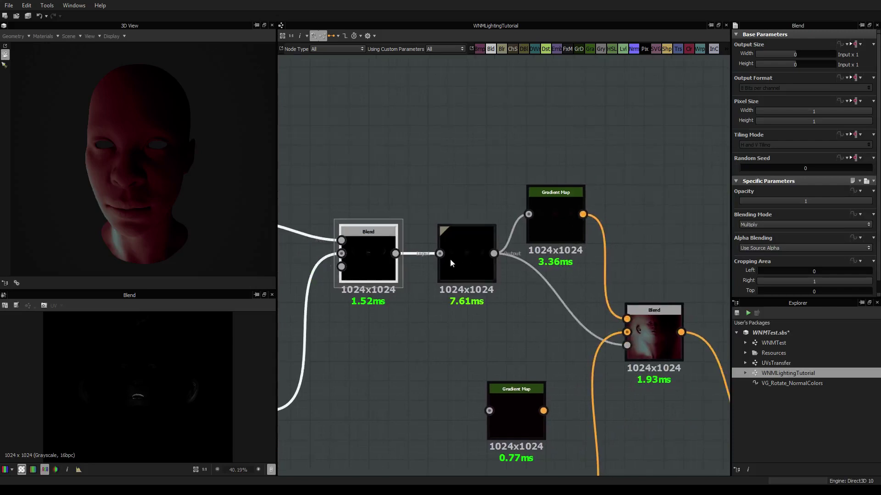
scroll(450, 260, up, 4)
click(499, 243)
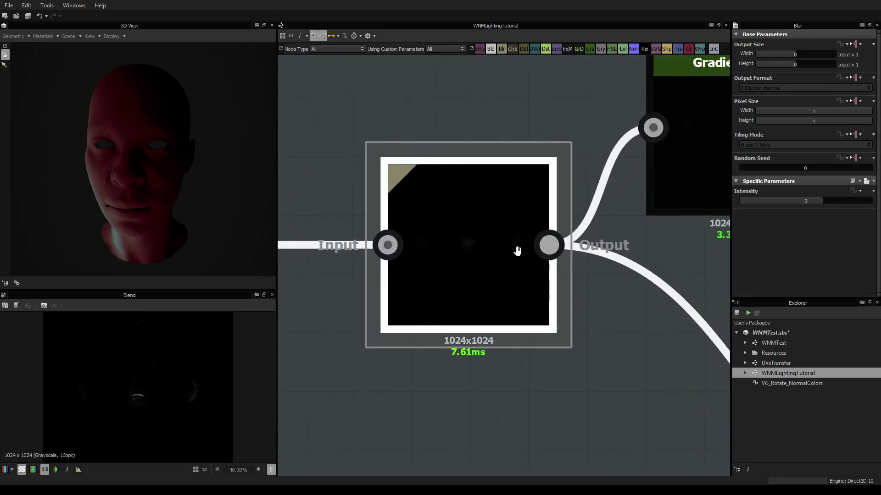
middle_drag(517, 251, 465, 253)
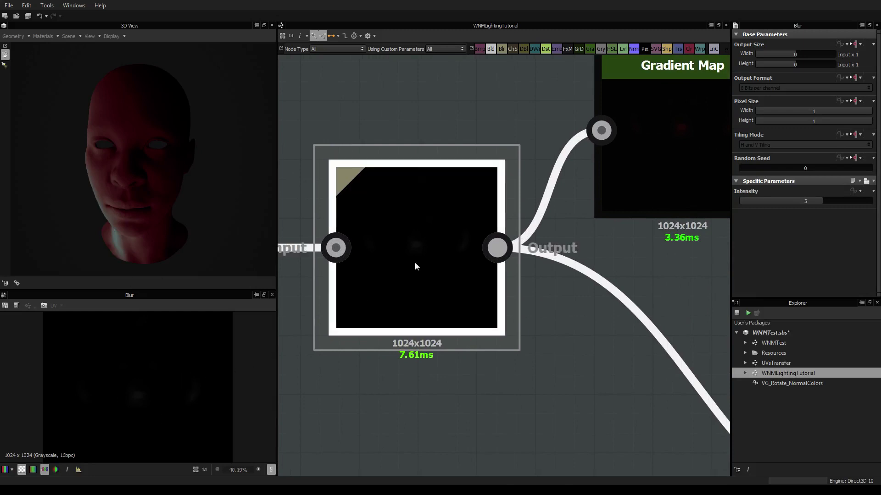
scroll(407, 253, down, 2)
click(598, 179)
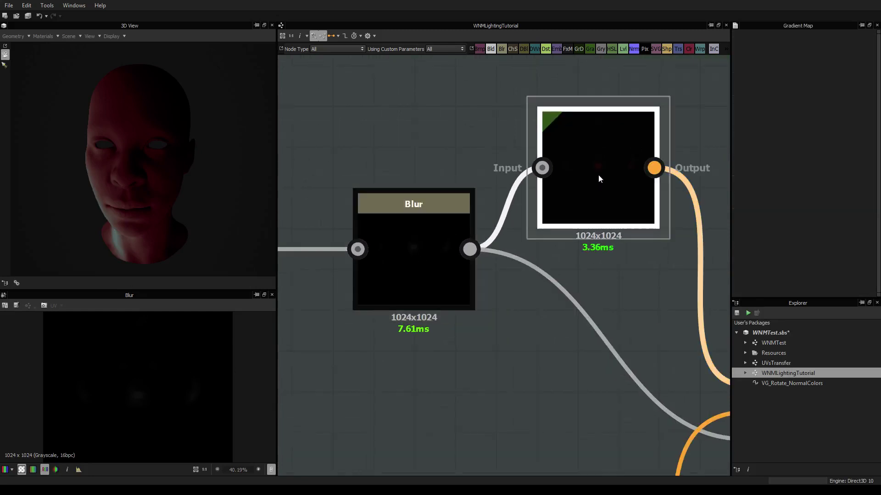
middle_drag(518, 378, 424, 312)
scroll(483, 276, down, 2)
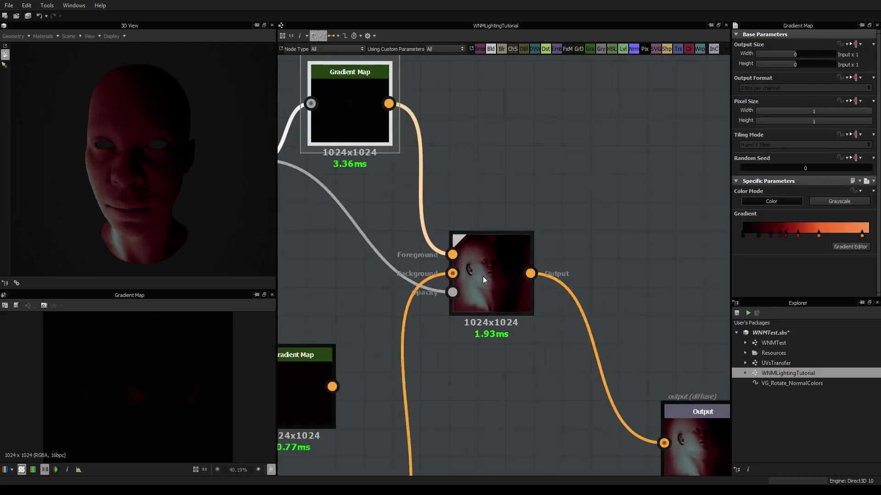
Select the Screen Blend node, preview it in the 2D view, and reveal the nodes leading into Output
click(494, 252)
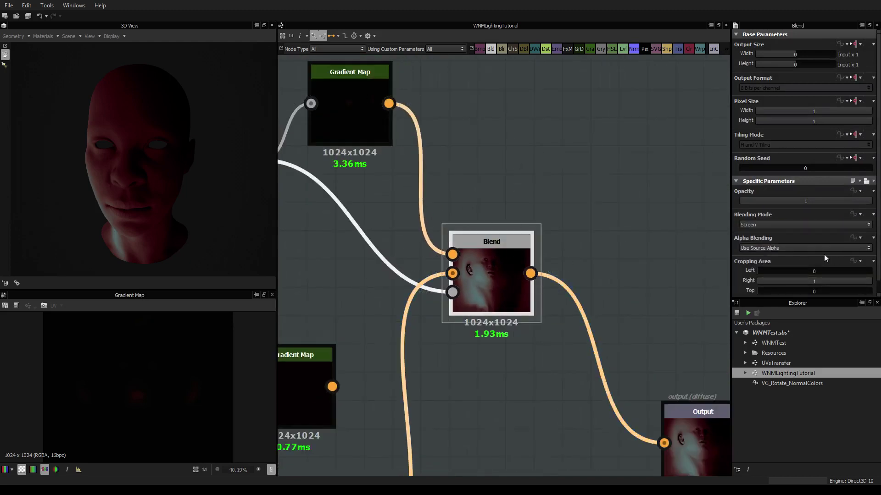
middle_drag(477, 251, 490, 253)
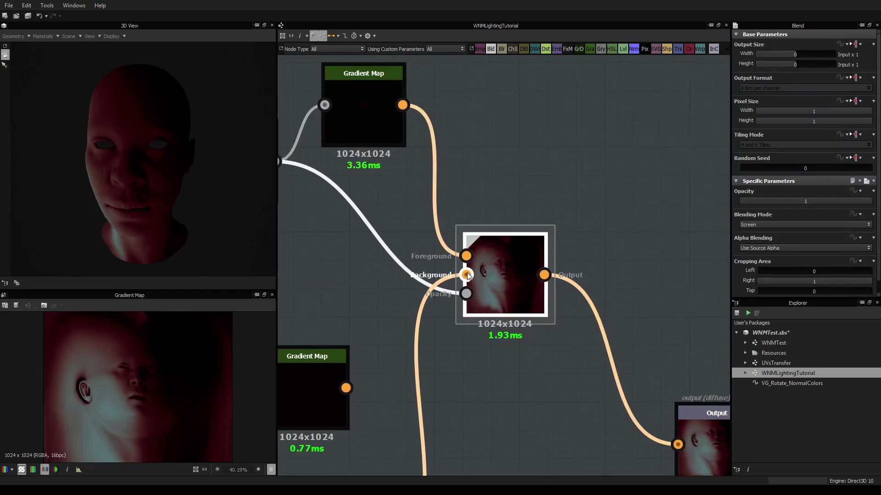
double_click(544, 275)
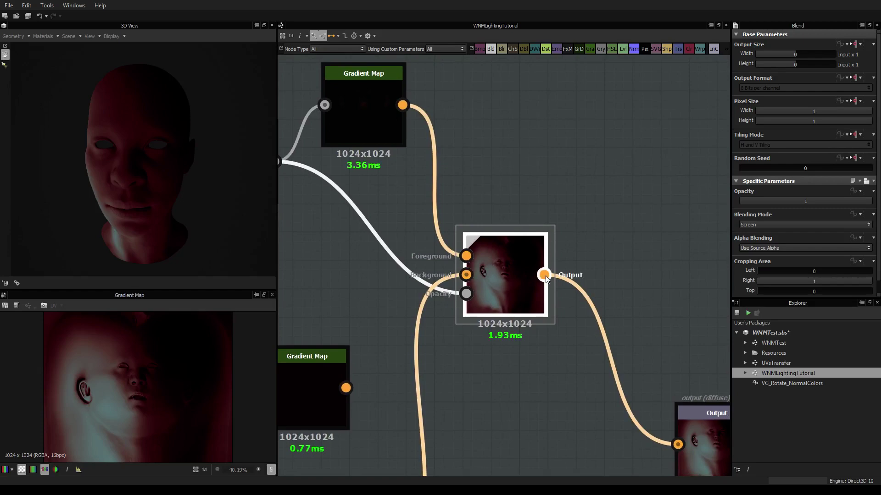
scroll(390, 157, down, 3)
middle_drag(391, 157, 459, 267)
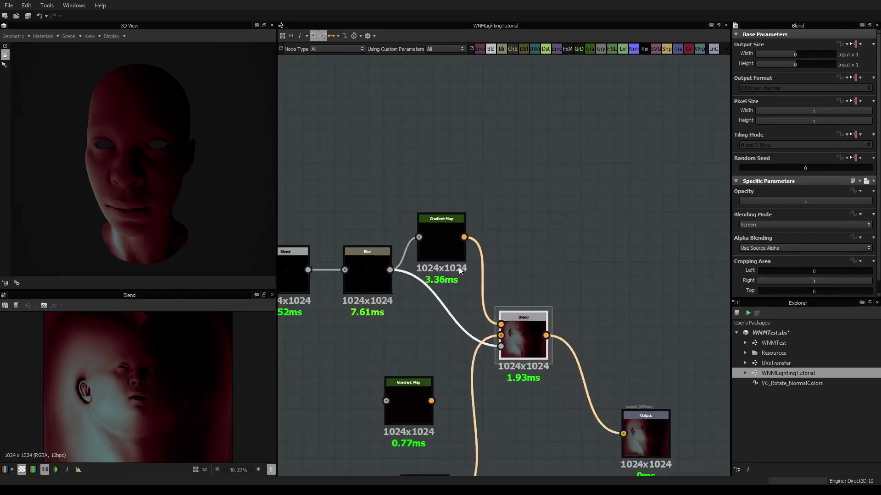
scroll(459, 267, up, 3)
middle_drag(538, 288, 568, 215)
scroll(568, 216, down, 2)
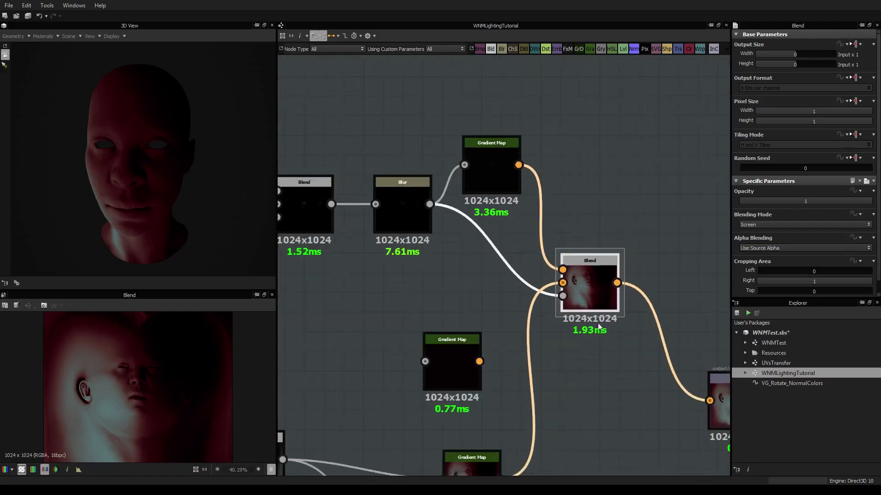
middle_drag(604, 333, 577, 300)
Orbit the head to check its lighting and bring the lower Gradient Maps into view
drag(122, 212, 271, 238)
middle_drag(628, 417, 619, 413)
scroll(578, 362, down, 2)
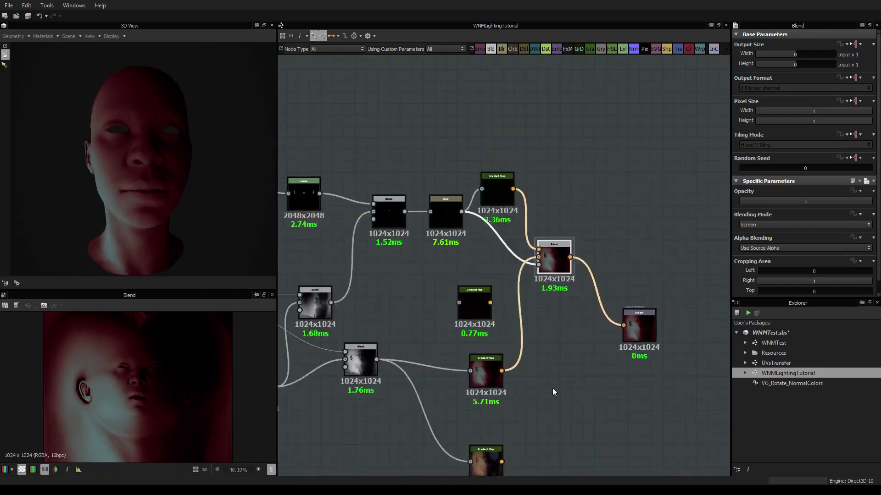
scroll(552, 388, up, 2)
middle_drag(545, 398, 524, 359)
Link the bottom Gradient Map's output to the Blend's Background input and open its Gradient Editor
click(455, 452)
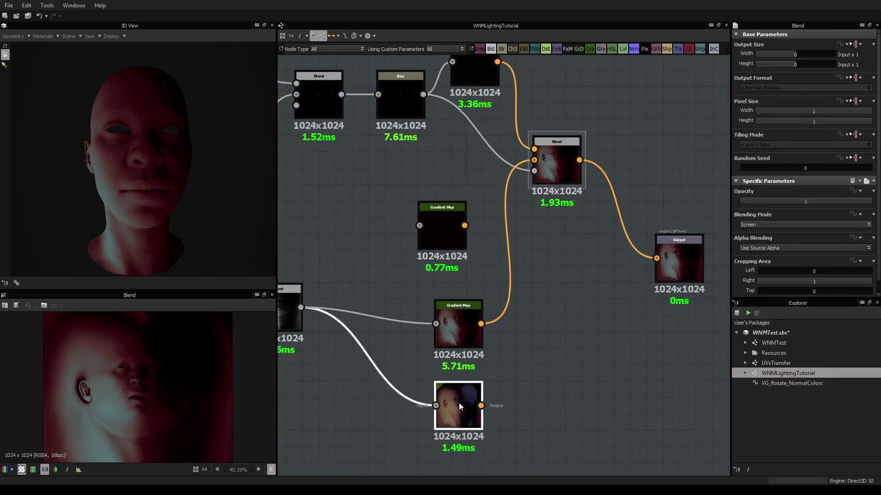
scroll(499, 385, up, 4)
click(426, 252)
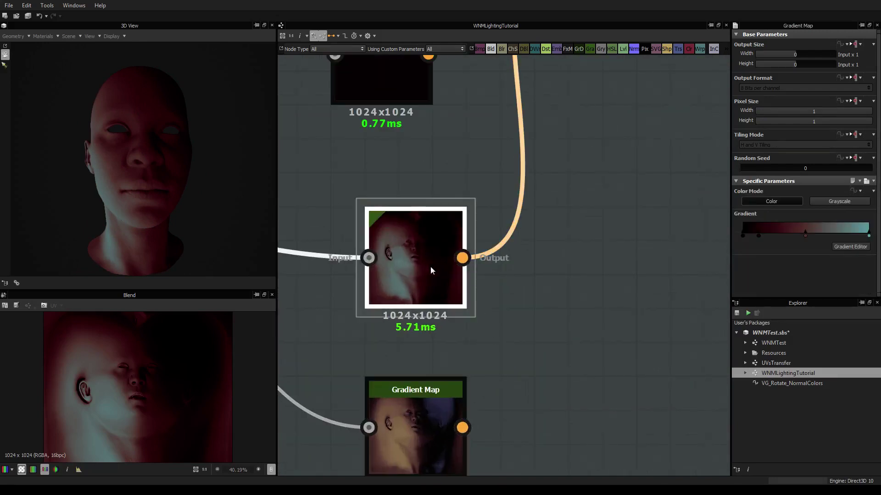
scroll(412, 305, down, 3)
drag(179, 212, 197, 230)
drag(442, 376, 507, 82)
drag(193, 138, 128, 151)
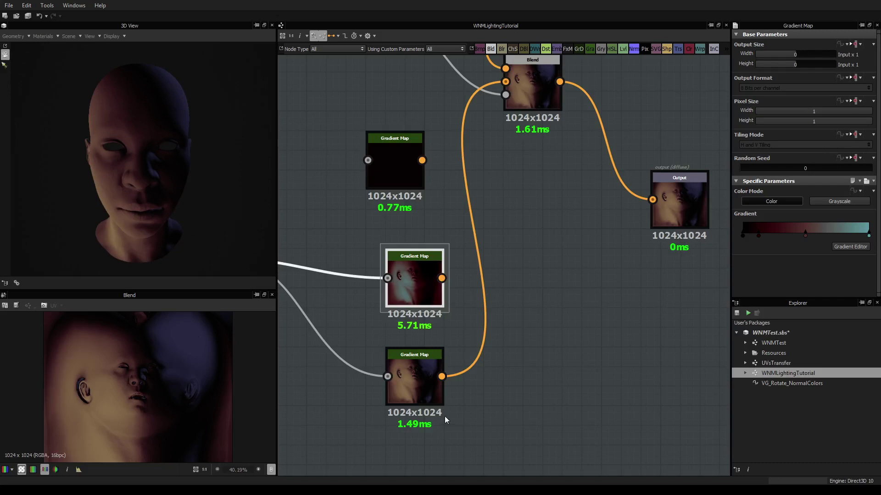
click(425, 385)
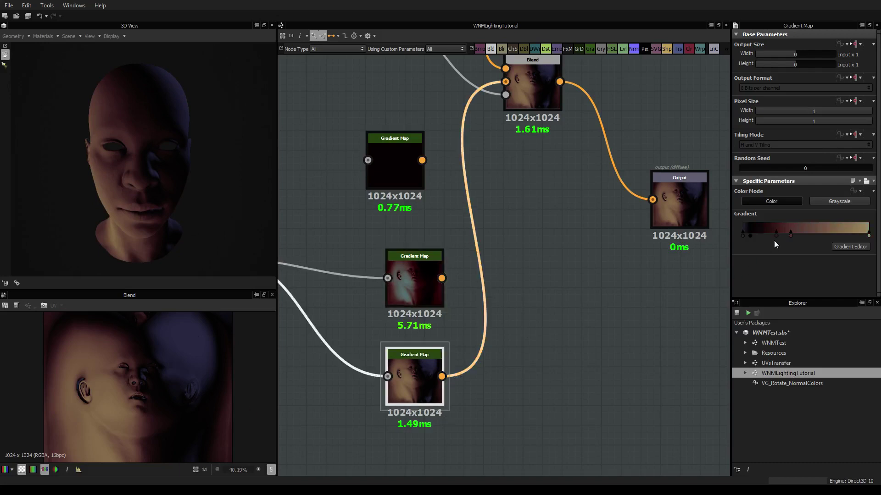
click(850, 246)
Add a purple key (R65 G55 B80) at position 0.00 and nudge the black key right
drag(276, 256, 506, 199)
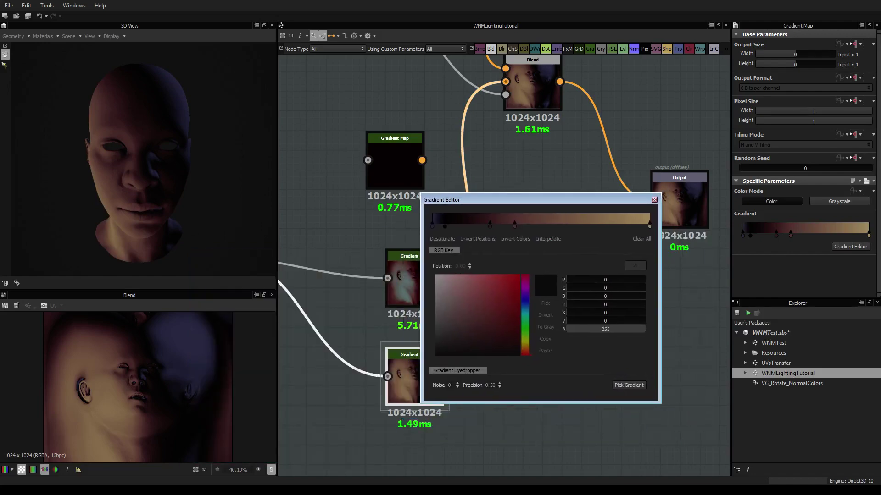
drag(116, 213, 221, 183)
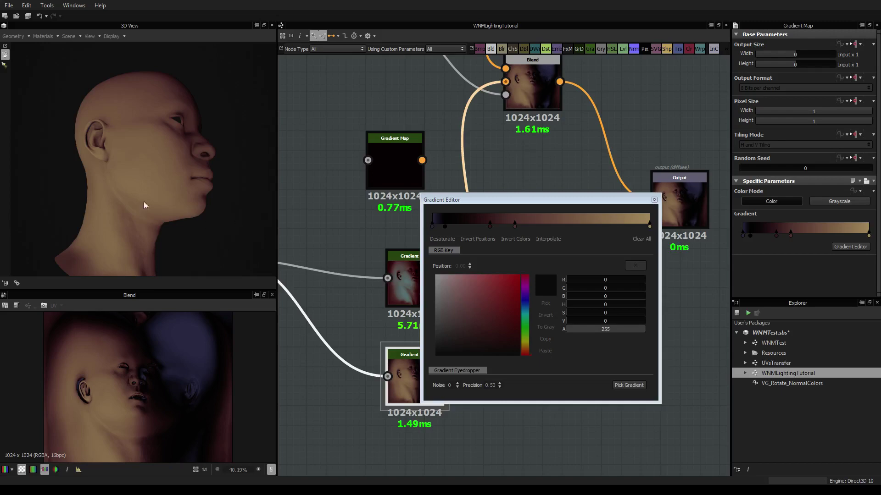
drag(147, 180, 202, 223)
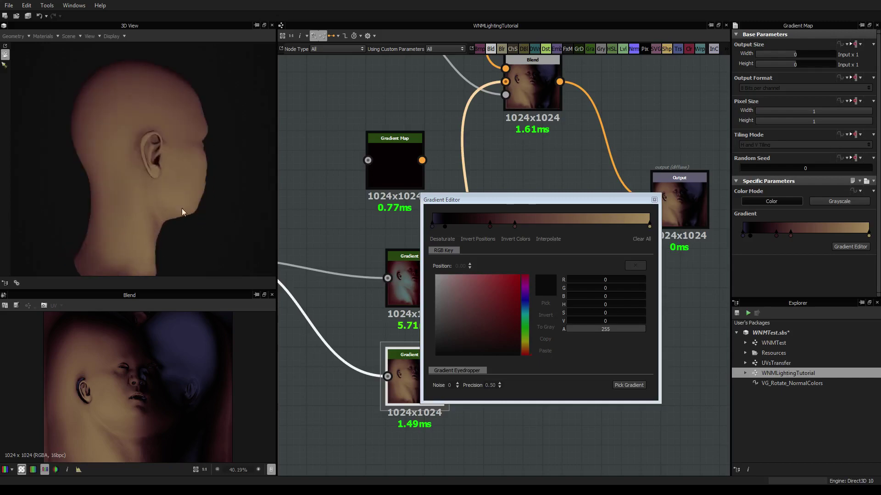
drag(210, 170, 58, 174)
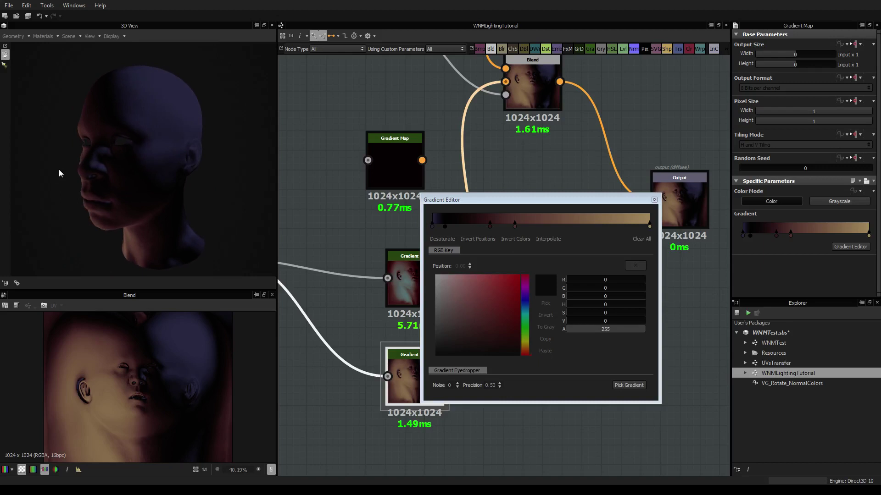
click(432, 225)
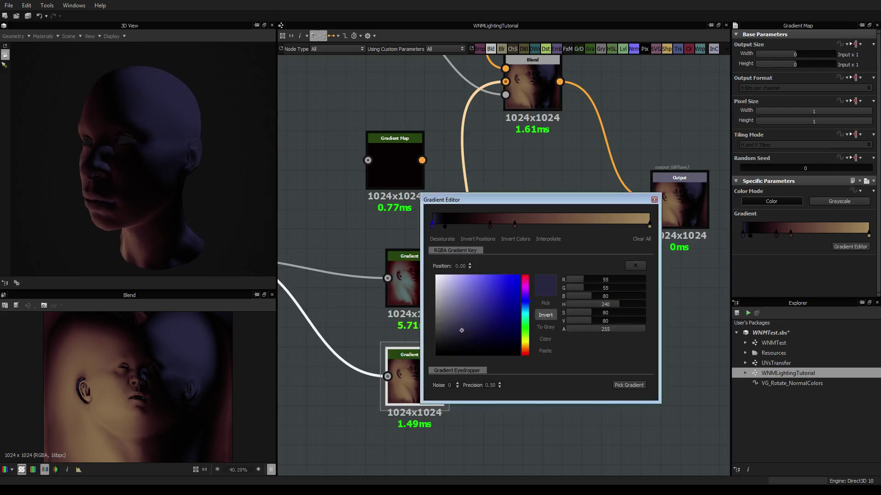
mouse_move(526, 301)
mouse_down()
mouse_move(525, 320)
mouse_move(524, 286)
mouse_move(525, 304)
mouse_move(525, 296)
mouse_up()
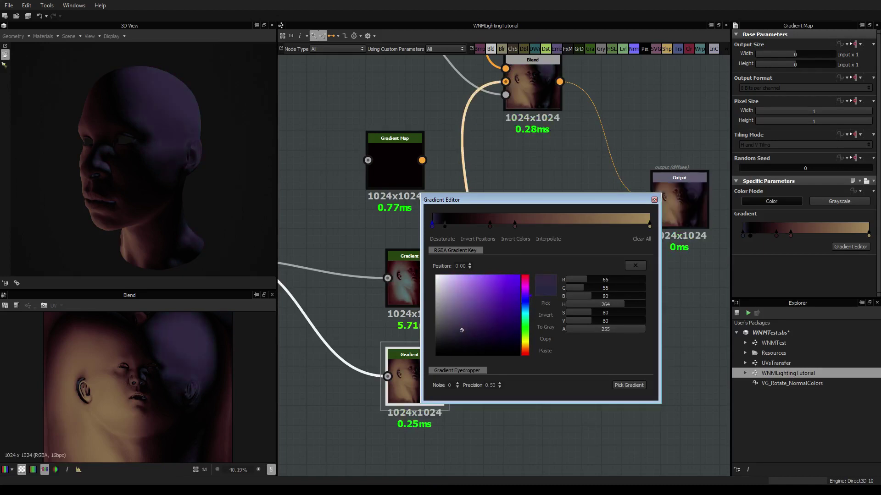
mouse_move(444, 224)
mouse_down()
mouse_move(453, 224)
mouse_move(443, 223)
mouse_up()
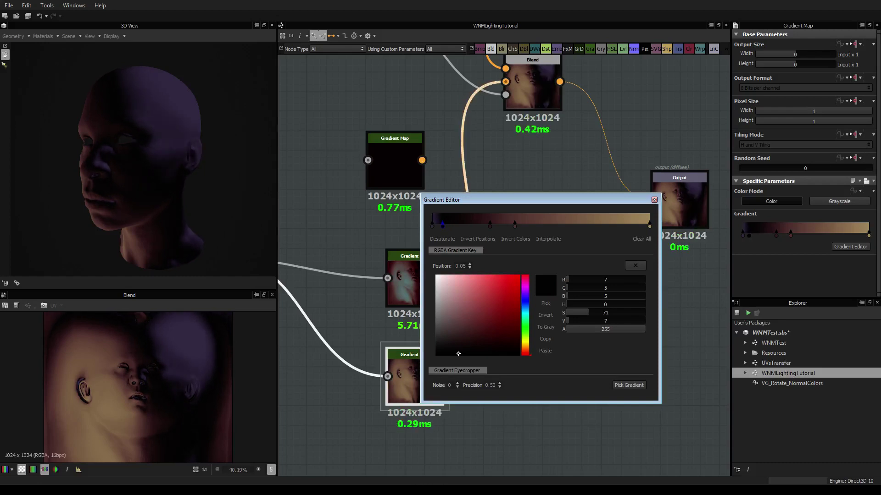
mouse_move(155, 201)
mouse_down()
mouse_move(210, 191)
mouse_move(169, 208)
mouse_move(142, 204)
mouse_move(170, 200)
mouse_up()
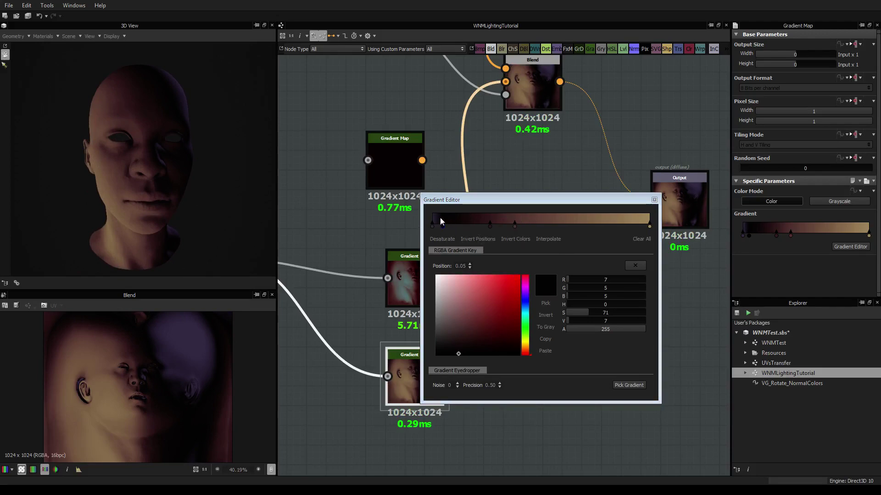
drag(151, 198, 282, 189)
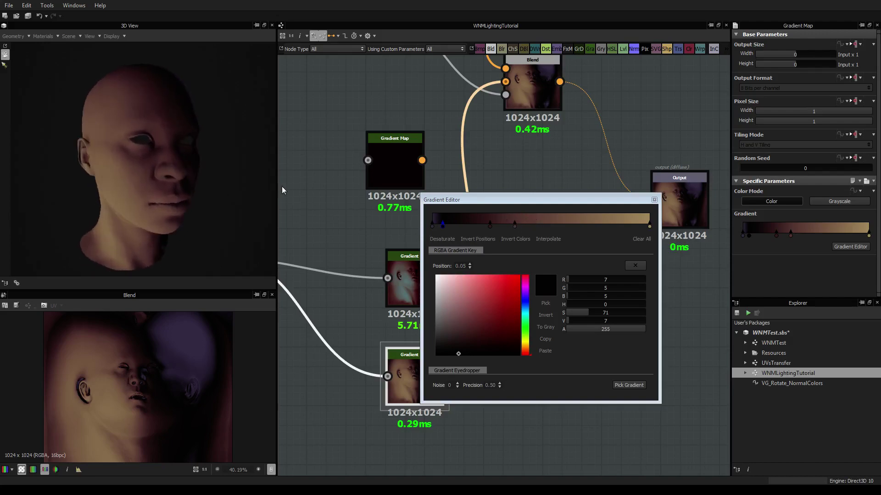
click(431, 226)
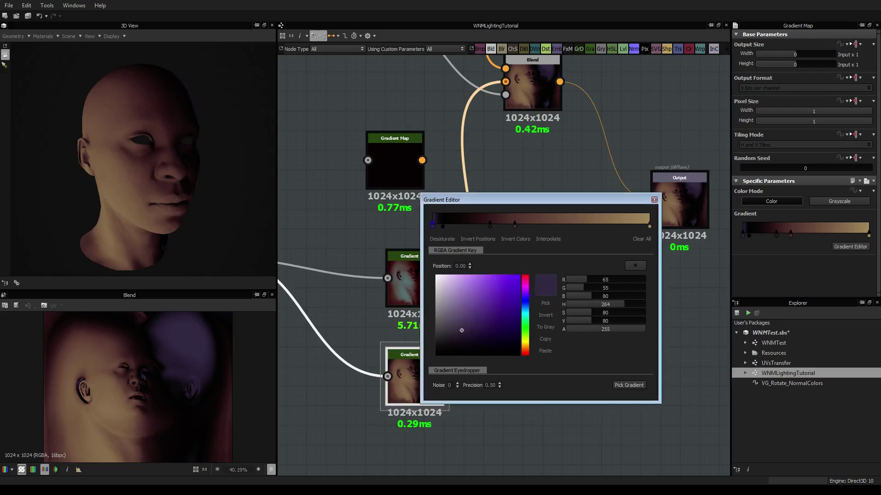
Lighten the gradient's purple start key to R114 G97 B141
click(649, 227)
drag(197, 186, 174, 180)
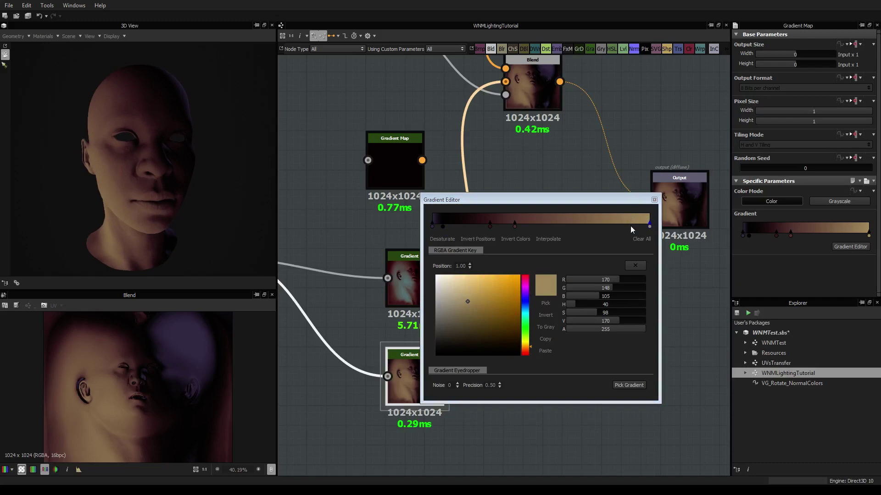
click(433, 225)
scroll(144, 160, up, 2)
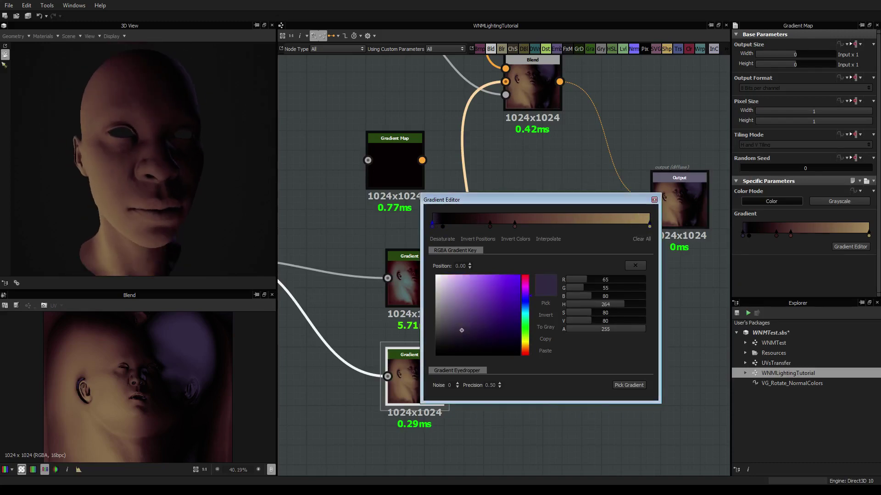
drag(461, 331, 462, 305)
drag(213, 200, 189, 183)
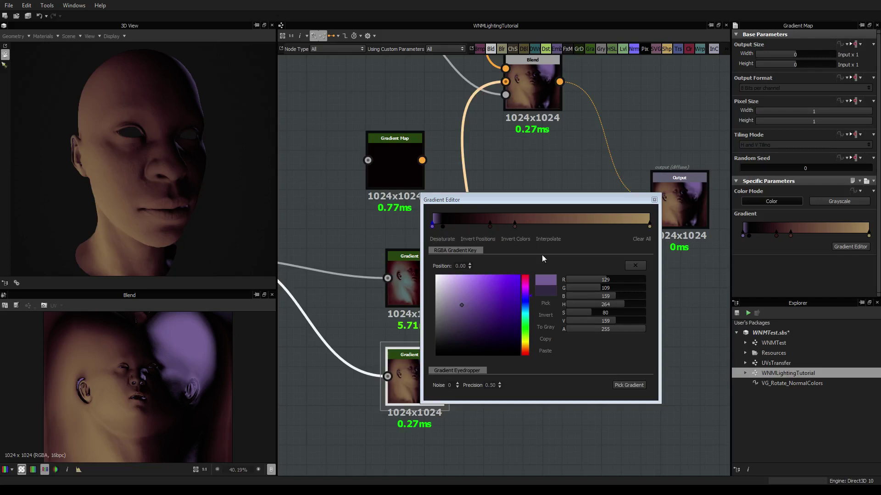
drag(162, 145, 212, 146)
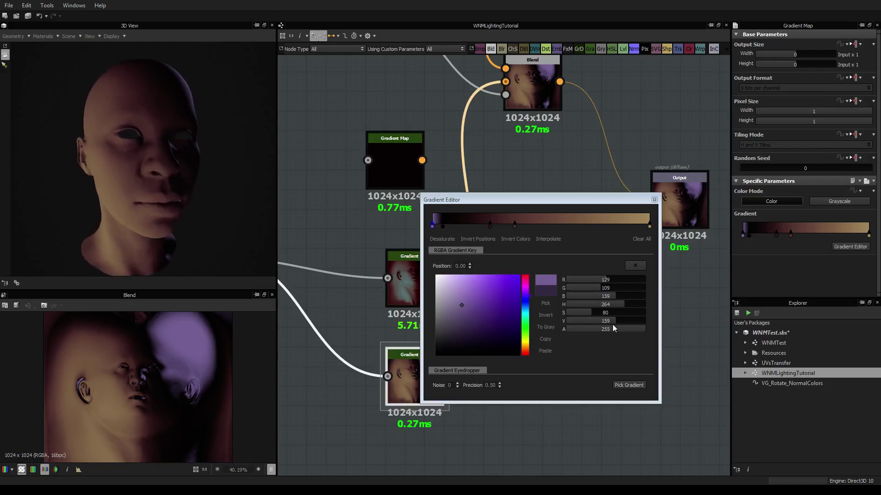
drag(612, 320, 586, 320)
mouse_move(461, 335)
mouse_down()
mouse_move(460, 289)
mouse_move(461, 311)
mouse_up()
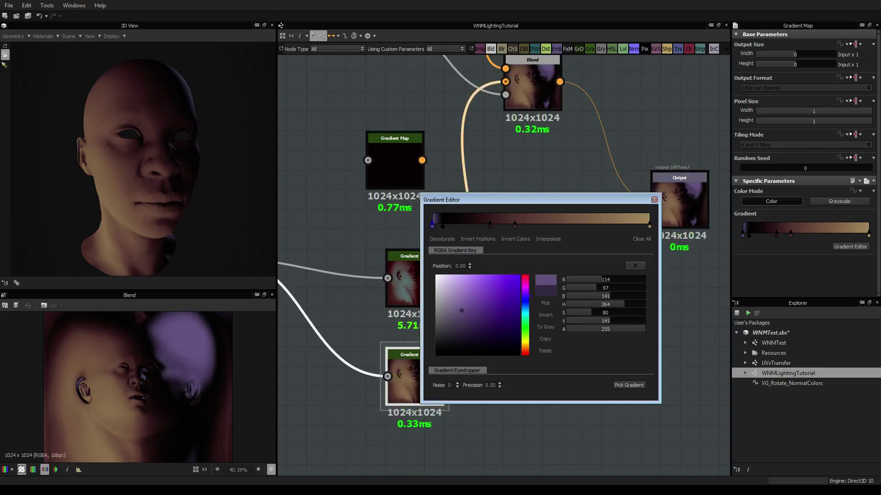
Move the black key to 0.09, close the gradient editor, and frame the node graph
drag(443, 224, 451, 224)
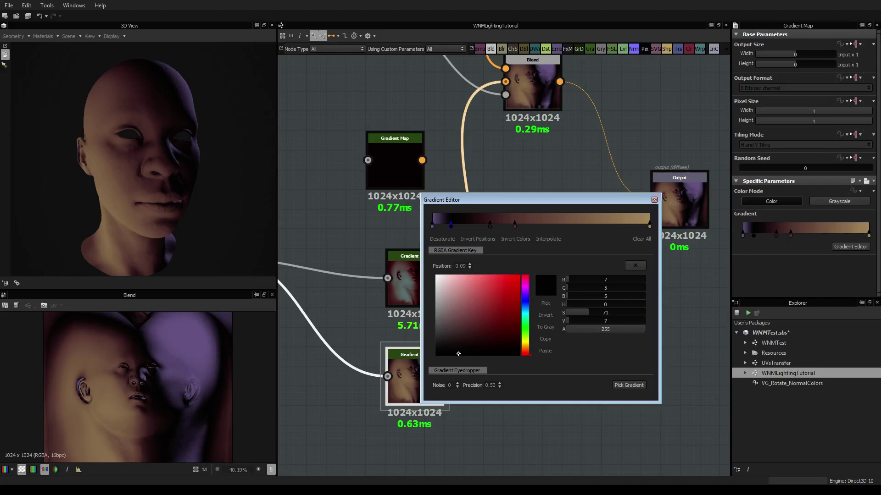
drag(147, 137, 160, 181)
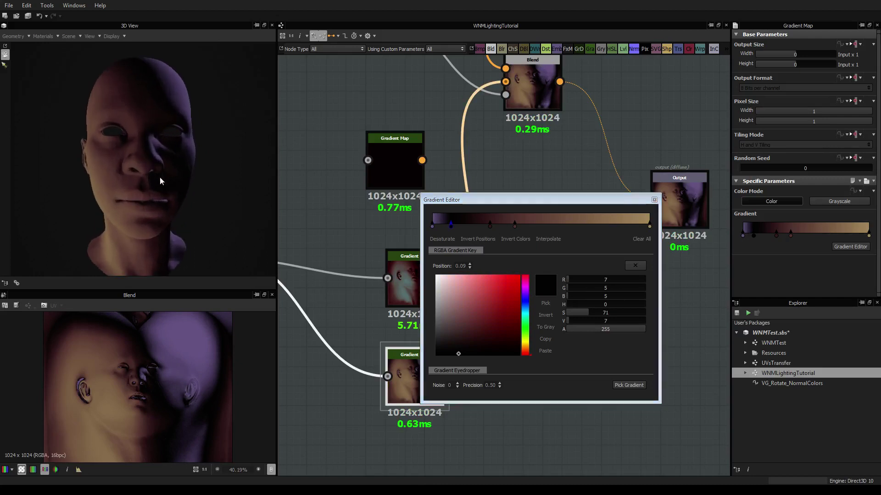
click(654, 200)
scroll(427, 198, down, 6)
middle_drag(428, 199, 476, 202)
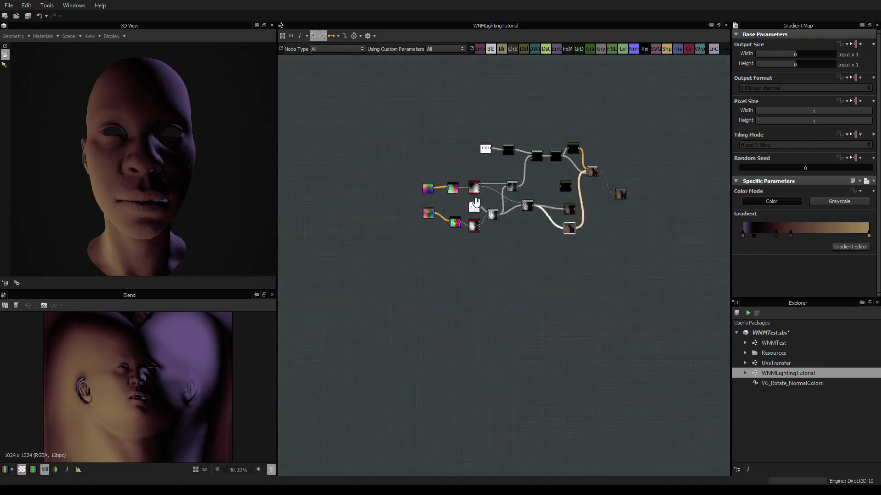
scroll(472, 209, up, 8)
scroll(473, 213, down, 3)
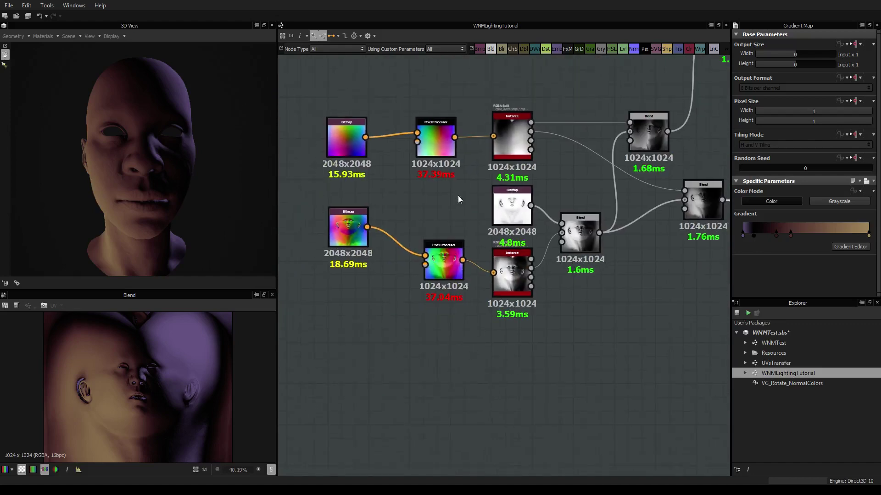
click(438, 250)
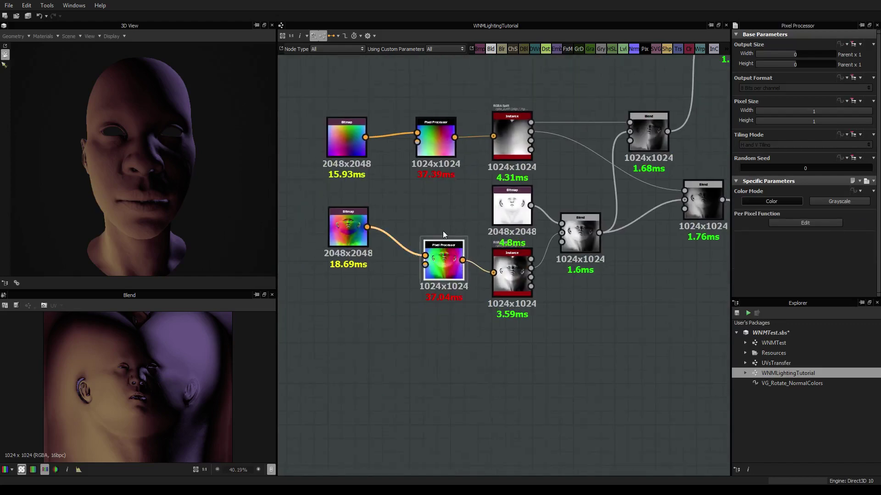
Preview the graph's RGRotation parameter raised to about 645 degrees so the head lighting swings
click(448, 131)
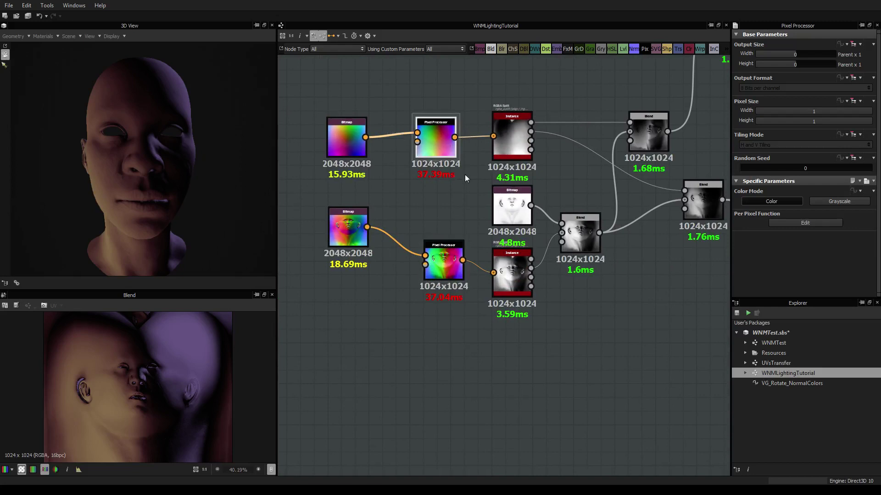
click(597, 334)
click(871, 190)
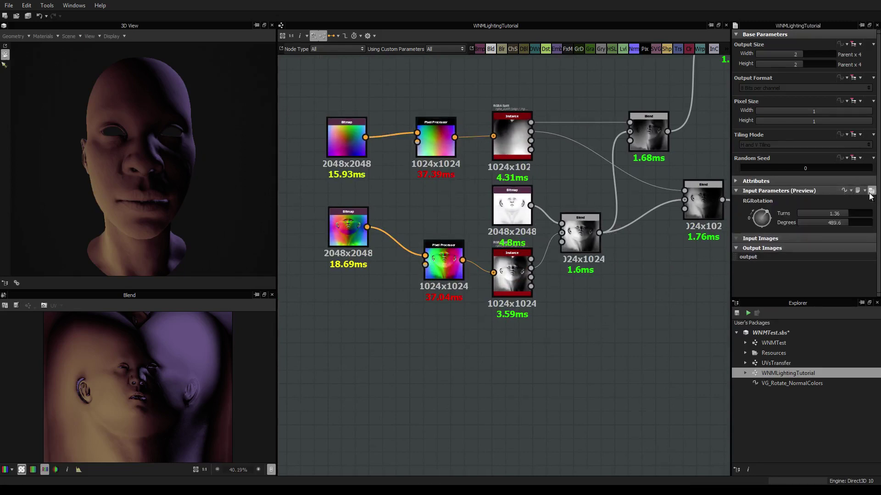
drag(773, 216, 761, 229)
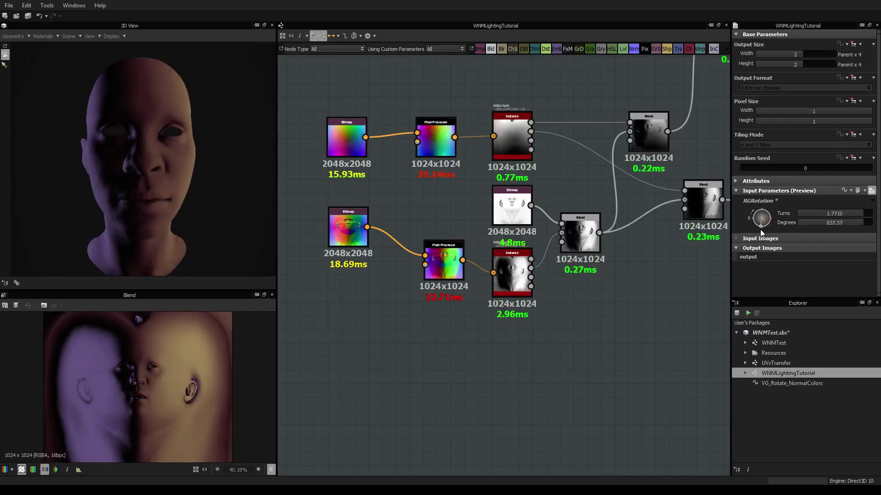
Select the lower Pixel Processor node and orbit the 3D head to inspect its lighting
click(447, 257)
scroll(145, 183, down, 4)
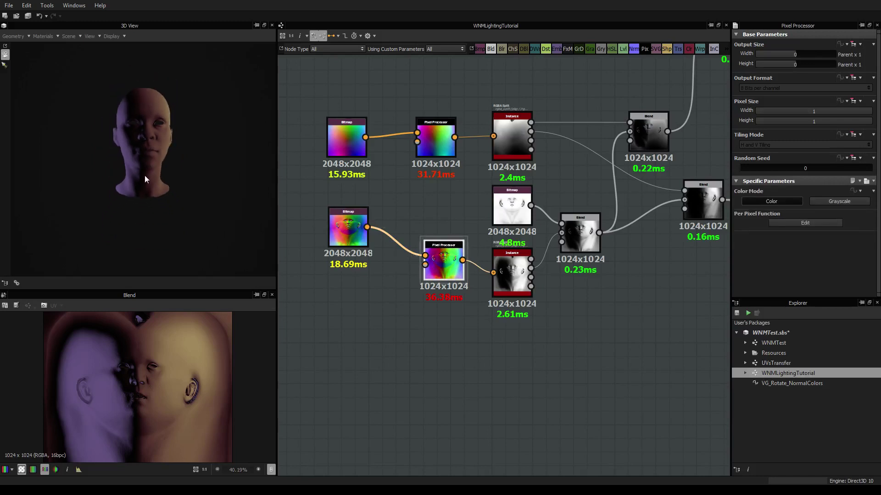
drag(144, 175, 145, 248)
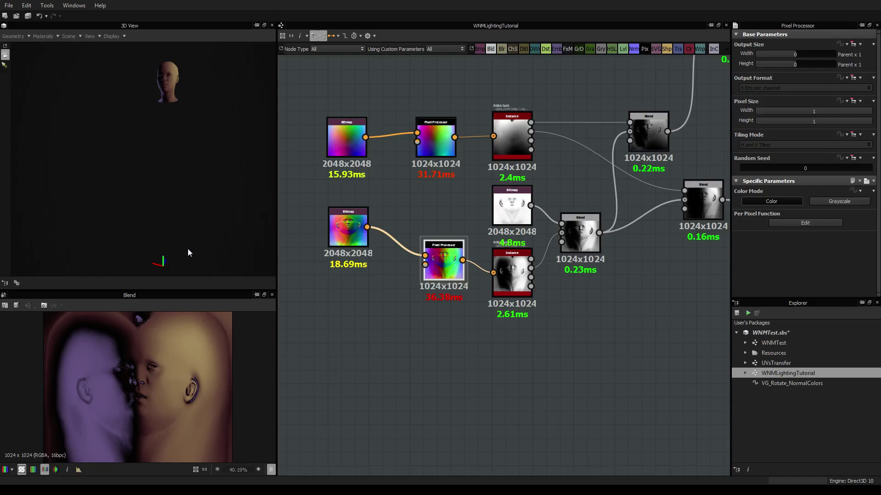
mouse_move(188, 250)
mouse_down()
mouse_move(168, 254)
mouse_move(177, 263)
mouse_up()
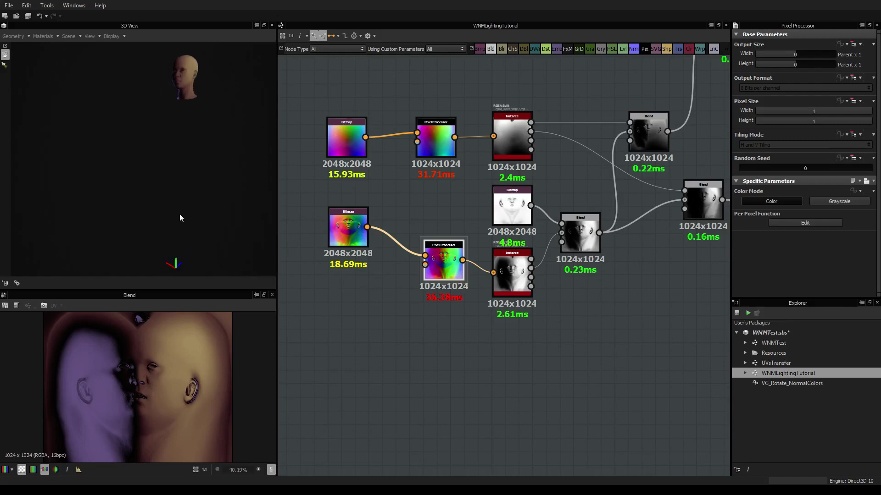
drag(182, 118, 183, 159)
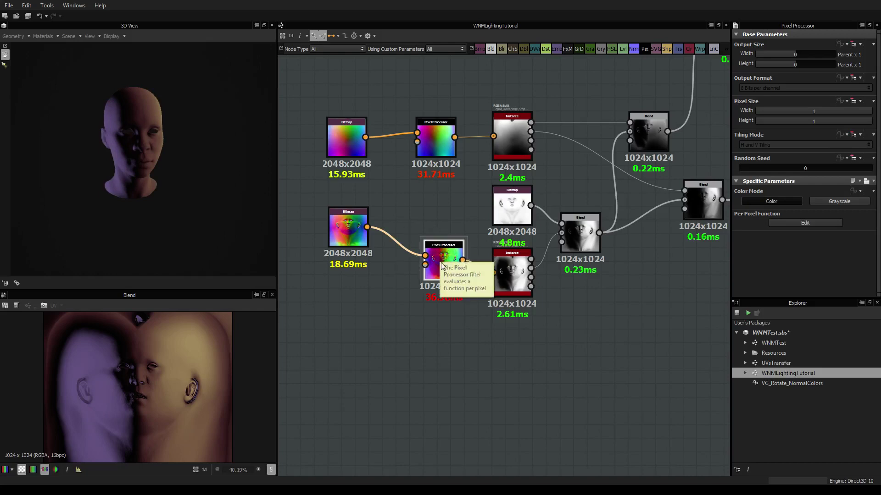
Open the lower Pixel Processor's per-pixel function and frame the Sample Color and VG_Rotate nodes
click(787, 224)
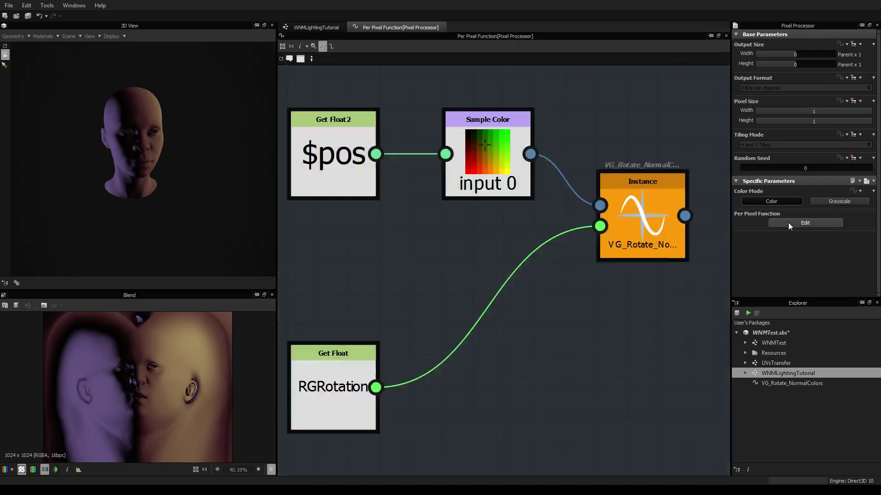
scroll(504, 321, down, 4)
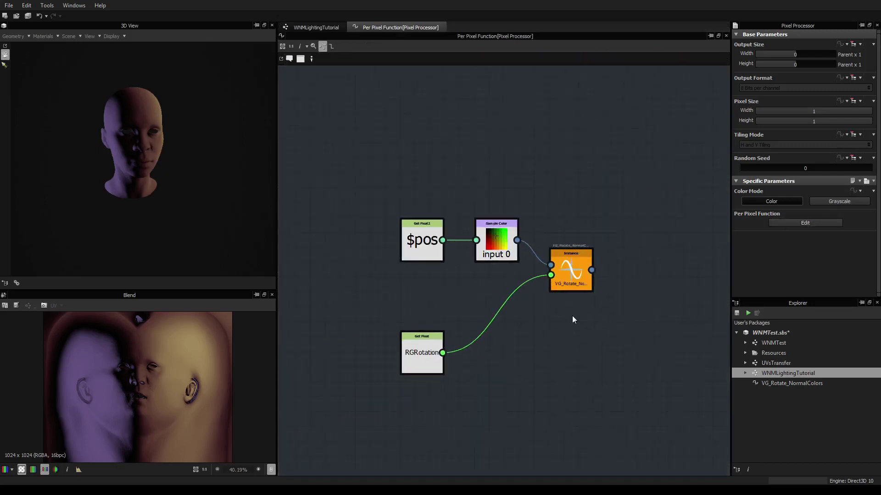
scroll(571, 316, up, 4)
scroll(563, 312, down, 1)
middle_drag(596, 260, 534, 296)
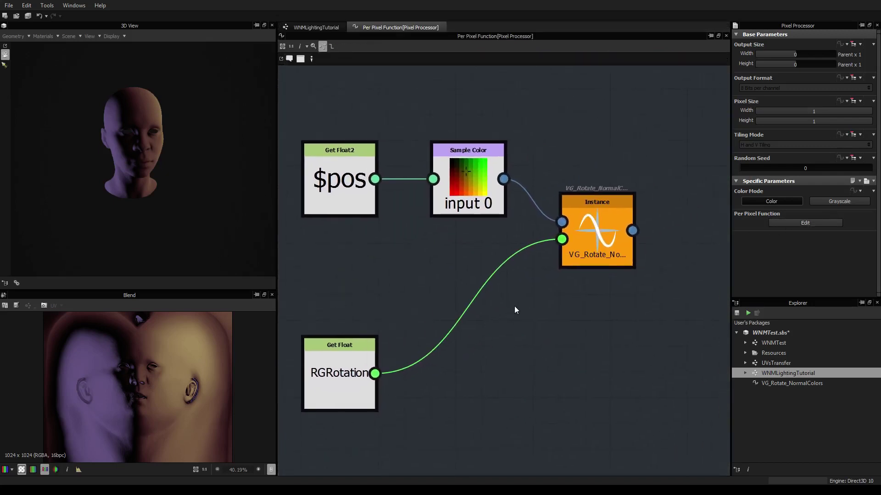
click(615, 210)
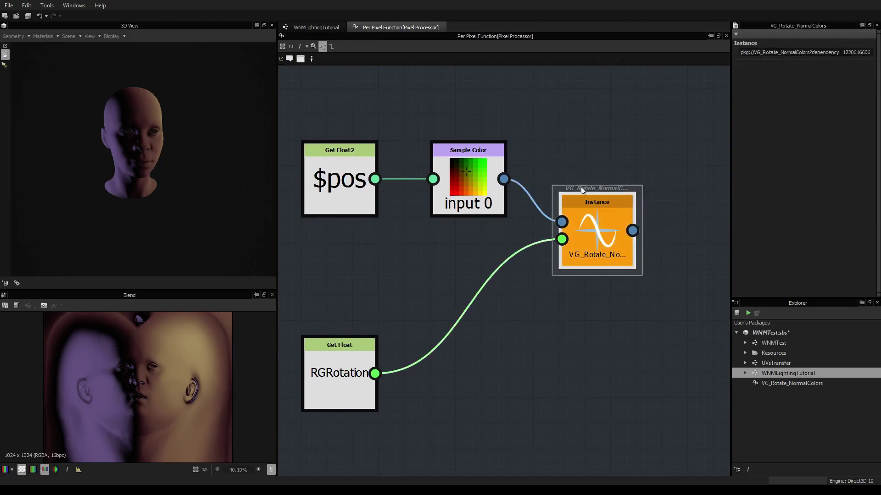
middle_drag(609, 198, 473, 216)
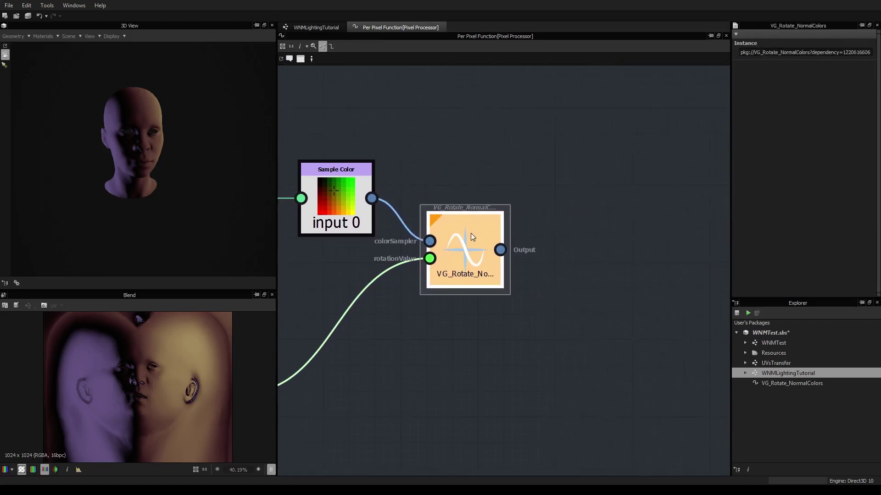
scroll(469, 211, up, 4)
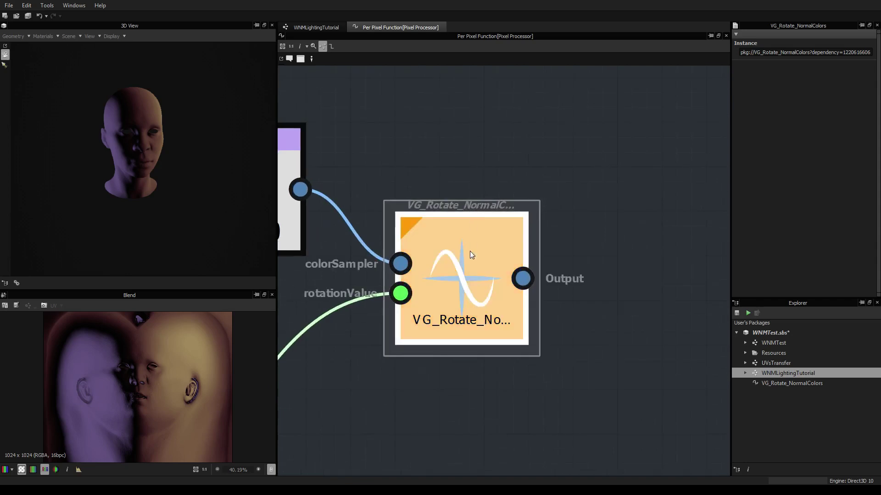
scroll(485, 250, down, 2)
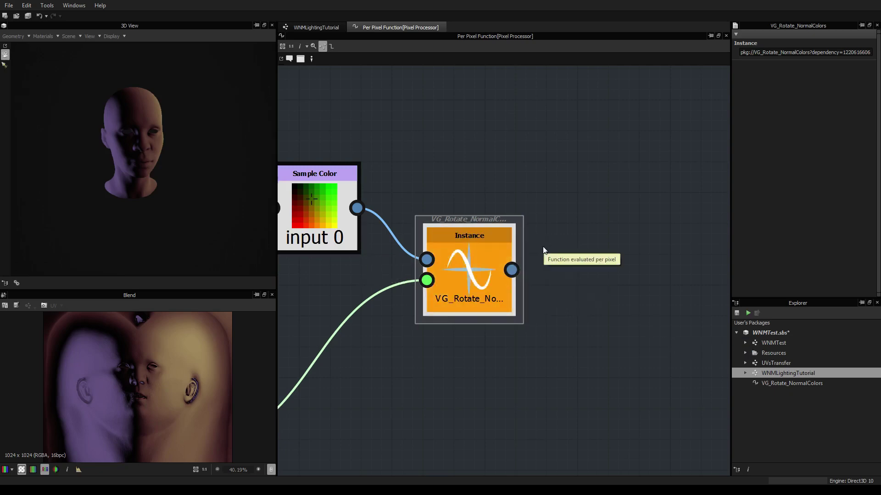
middle_drag(543, 250, 523, 228)
Orbit the 3D head view and pan the function graph left
drag(178, 216, 151, 254)
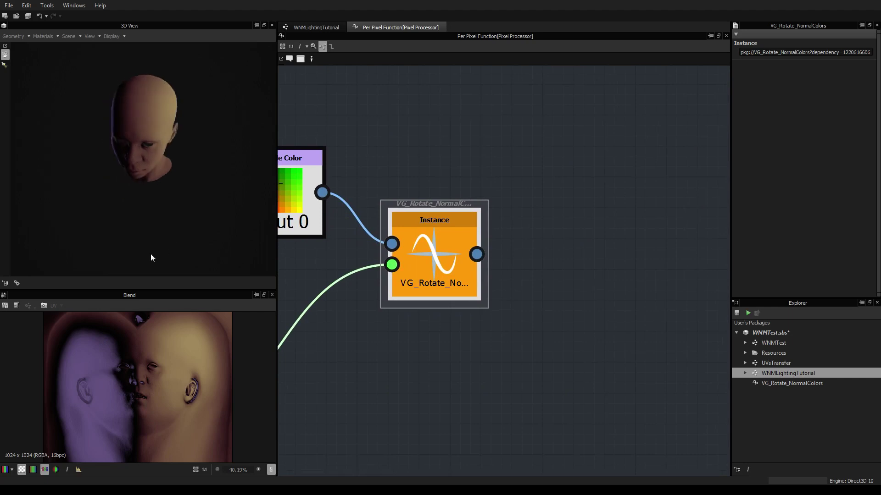
scroll(151, 254, down, 5)
middle_drag(158, 258, 172, 175)
drag(171, 174, 166, 235)
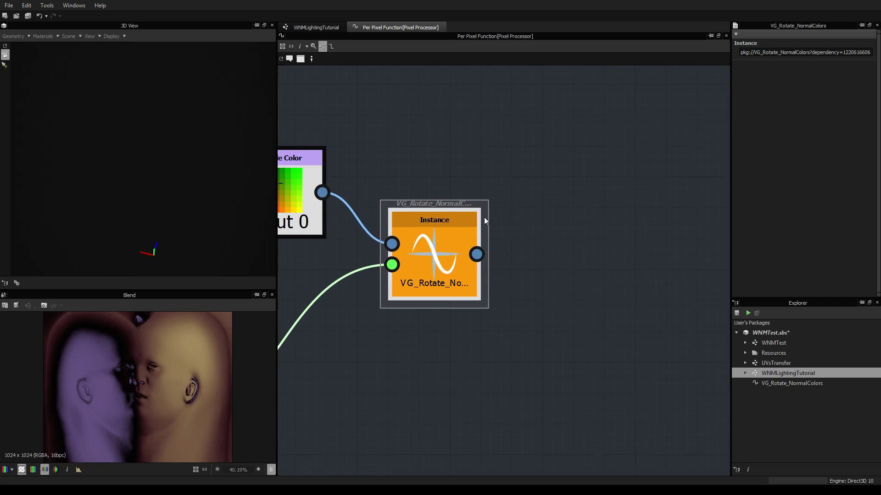
scroll(483, 216, down, 5)
scroll(488, 226, up, 4)
scroll(473, 271, down, 2)
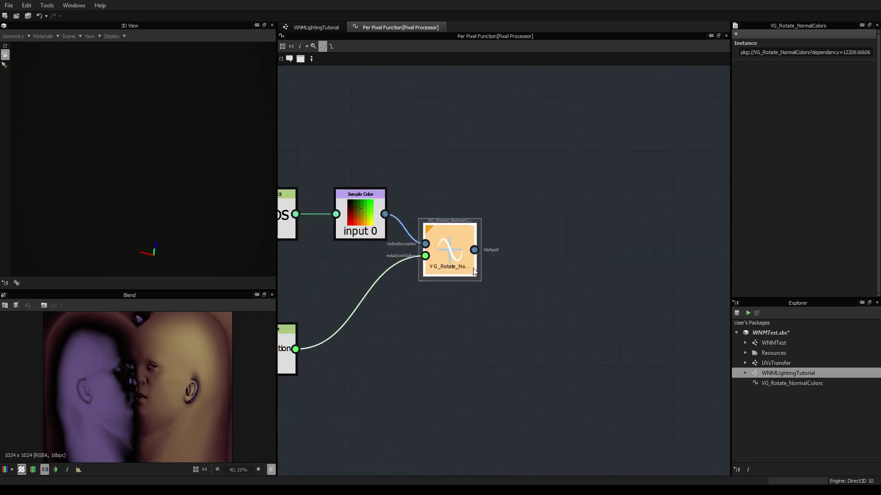
middle_drag(496, 244, 447, 251)
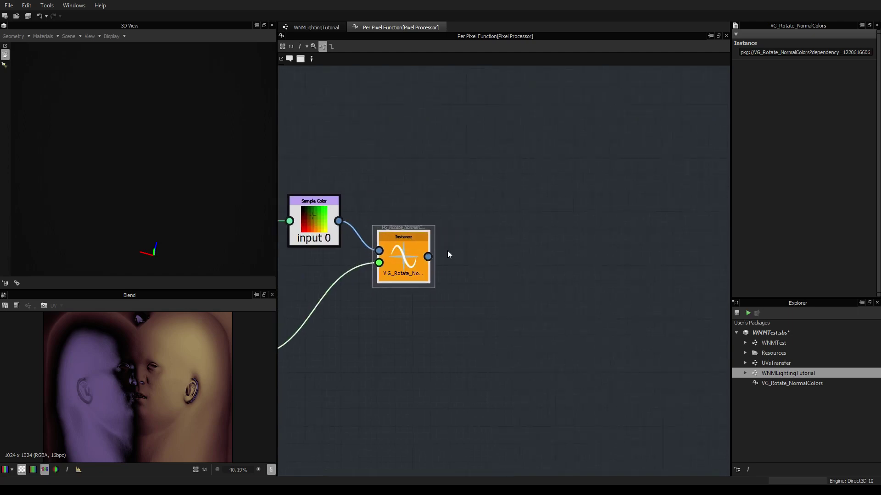
scroll(447, 251, up, 2)
scroll(385, 251, down, 2)
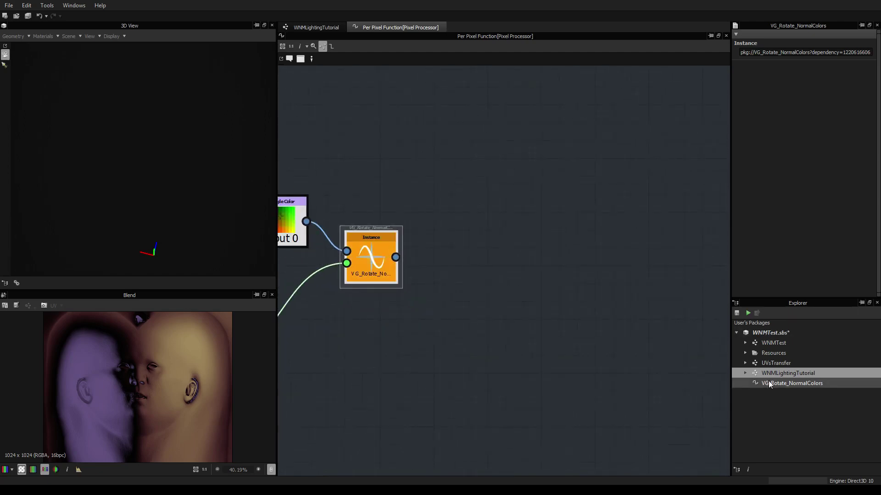
scroll(415, 236, up, 5)
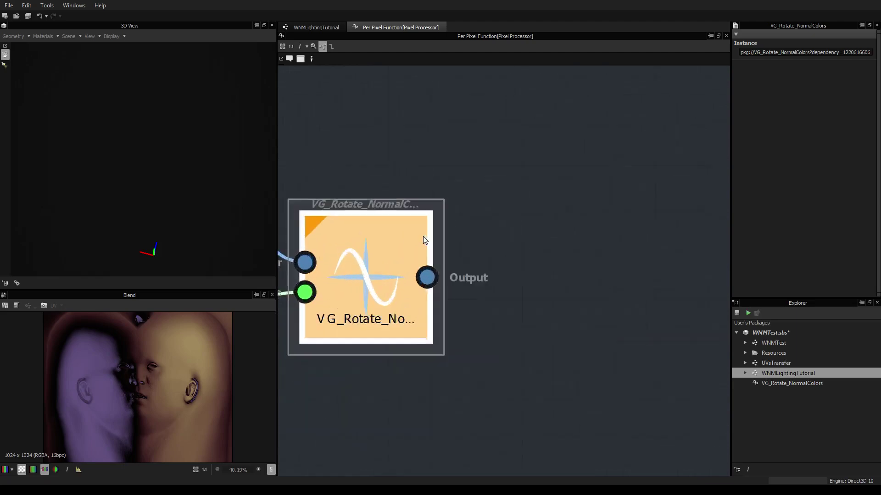
scroll(423, 235, down, 3)
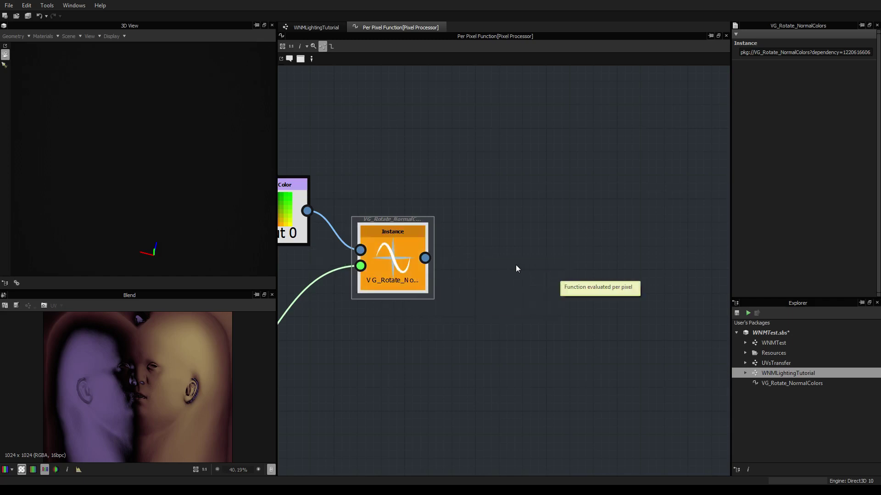
Move the VG_Rotate_NormalColors instance node slightly to the right
click(408, 249)
drag(394, 244, 417, 233)
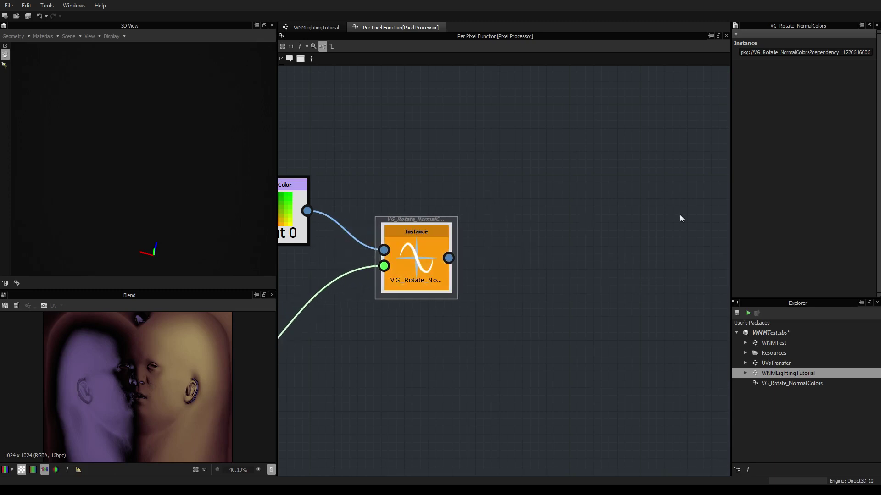
scroll(596, 240, down, 1)
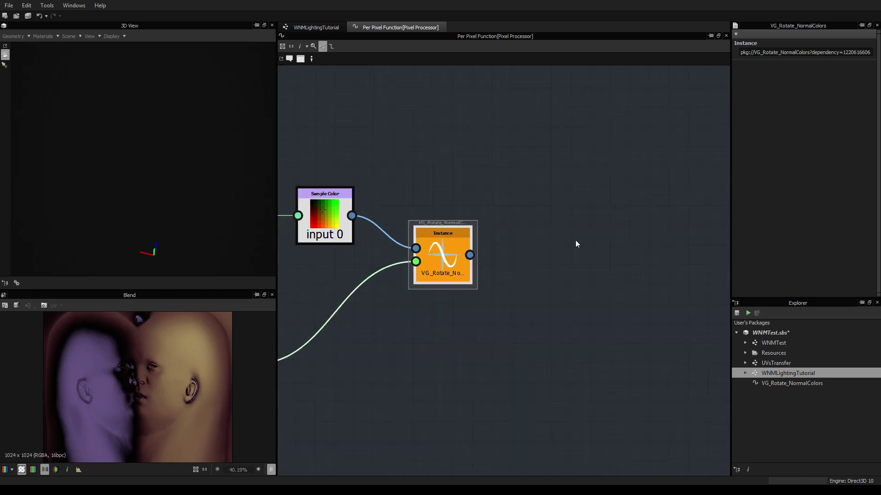
scroll(559, 238, up, 2)
scroll(537, 211, down, 2)
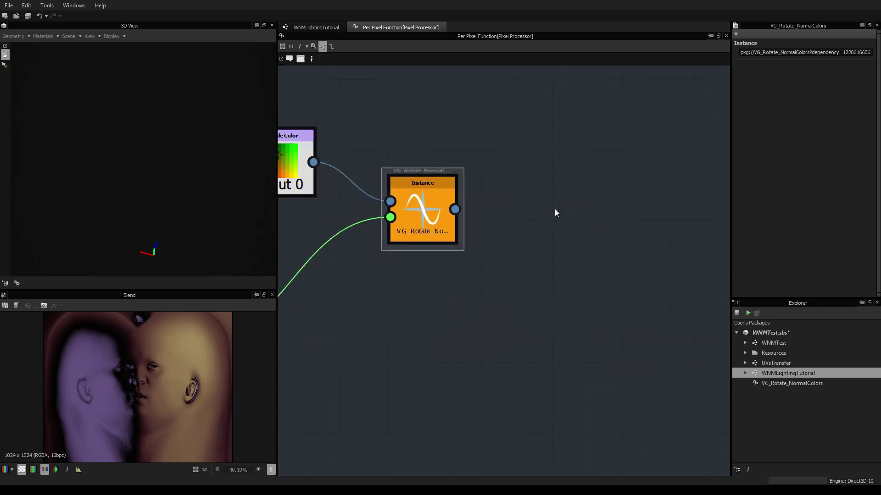
Add a Swizzle Float2 node fed by the VG_Rotate instance's output
right_click(555, 210)
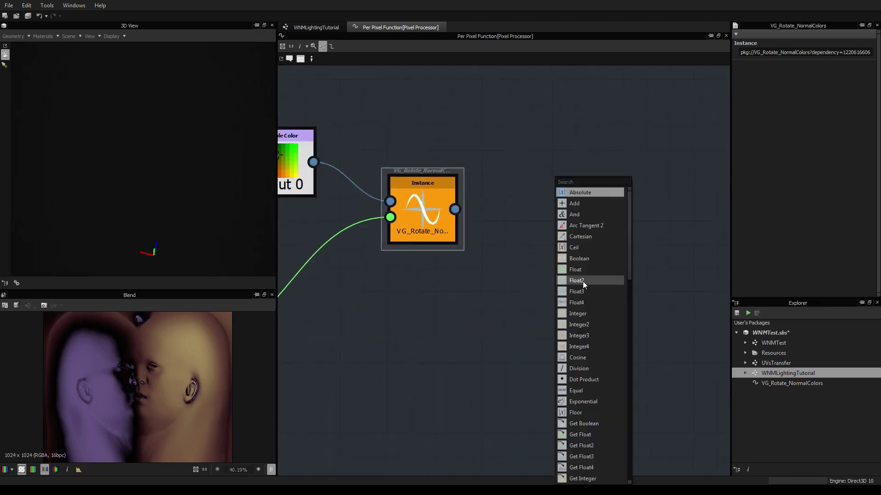
text(s)
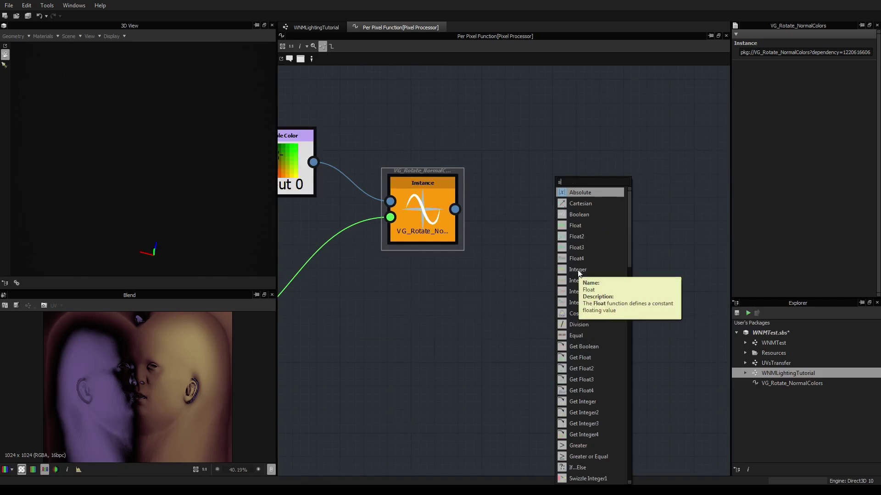
text(w)
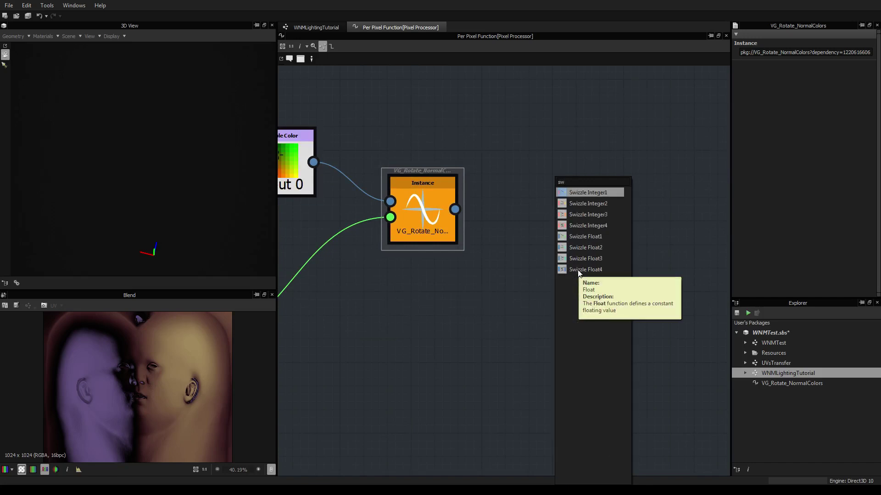
click(588, 248)
drag(551, 216, 533, 210)
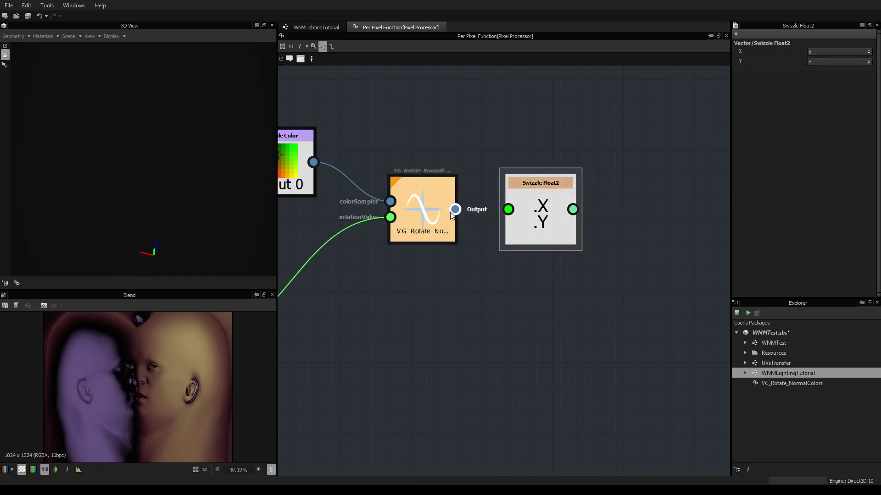
drag(451, 213, 508, 210)
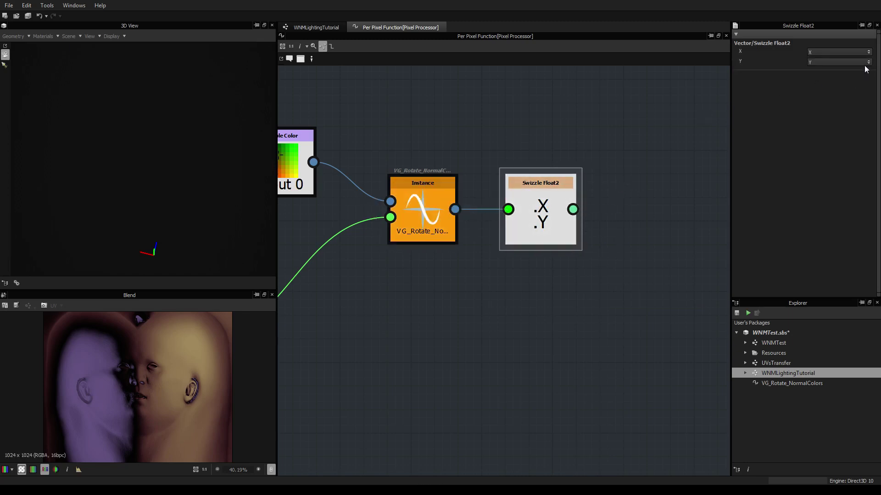
Set the swizzle components to Y and Z and place the node beside the Instance node
click(845, 52)
click(836, 59)
click(832, 62)
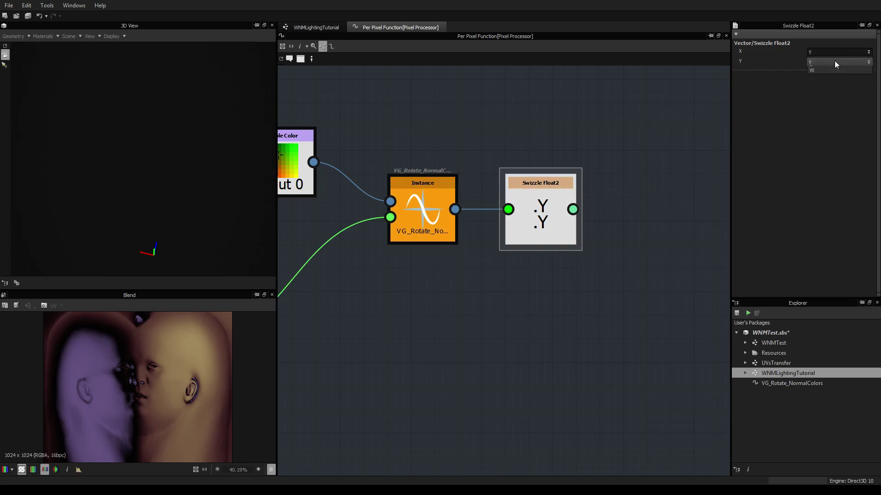
click(832, 78)
drag(528, 221, 551, 221)
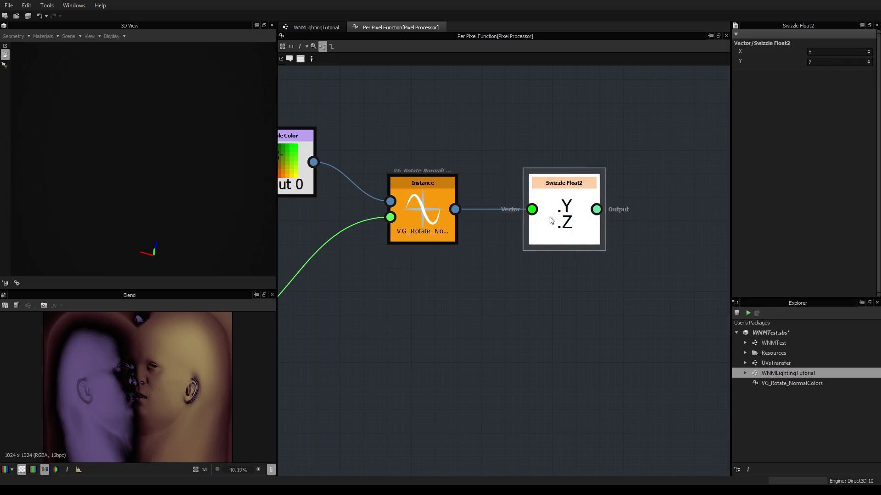
middle_drag(629, 215, 466, 220)
scroll(515, 220, down, 3)
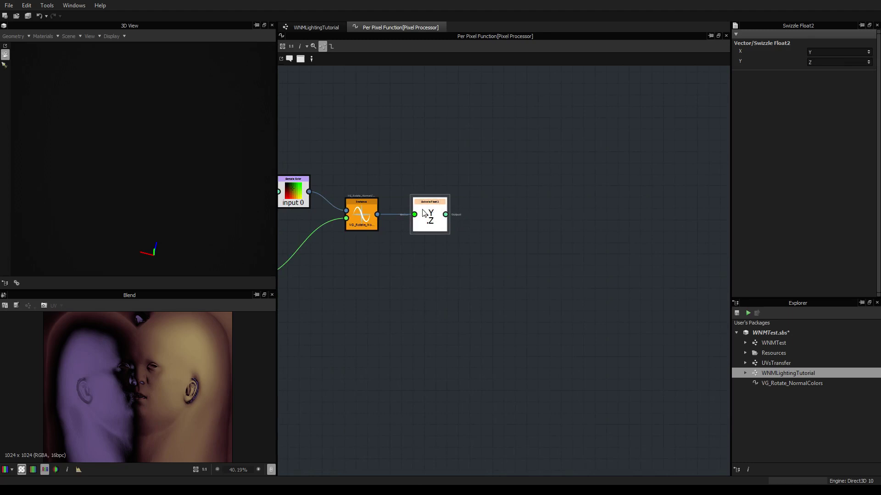
drag(422, 210, 422, 237)
Replace the Swizzle Float2 with a Swizzle Float1 node from the node search
key(Delete)
key(space)
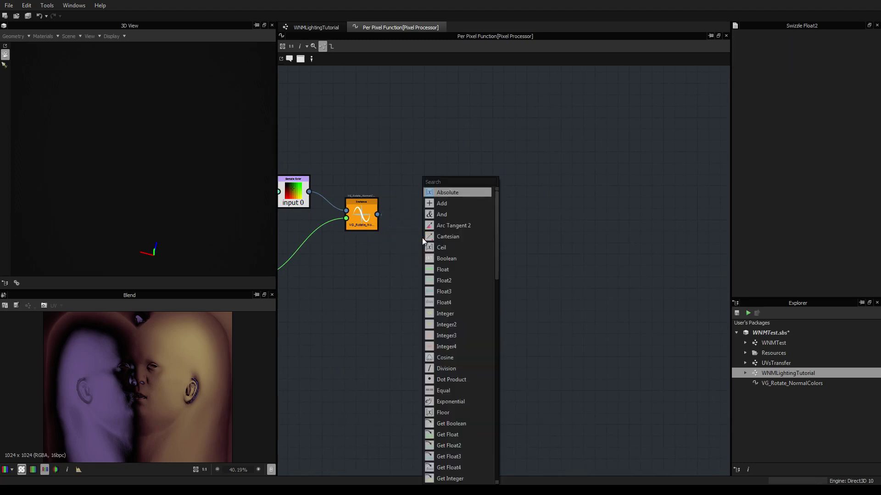
text(swizzl)
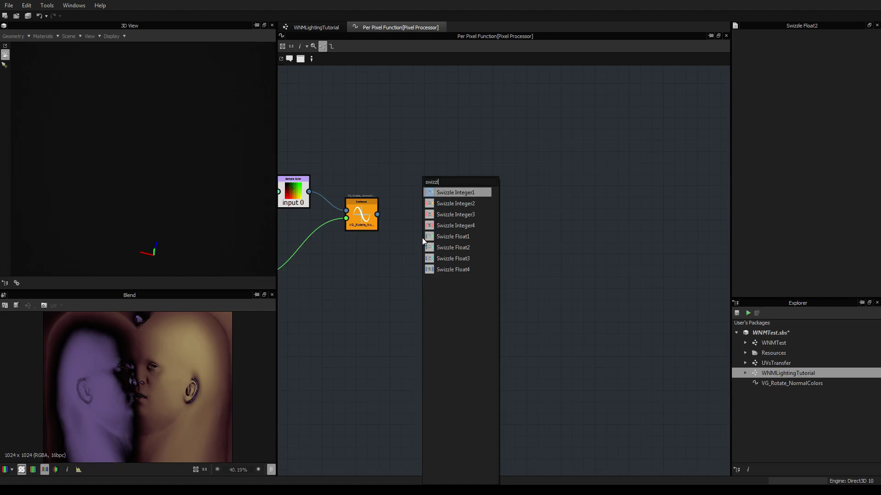
click(475, 237)
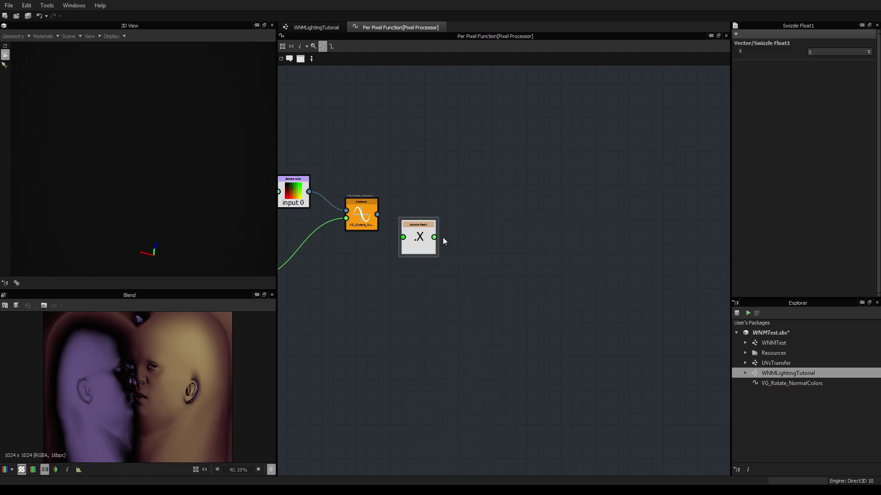
drag(442, 238, 440, 222)
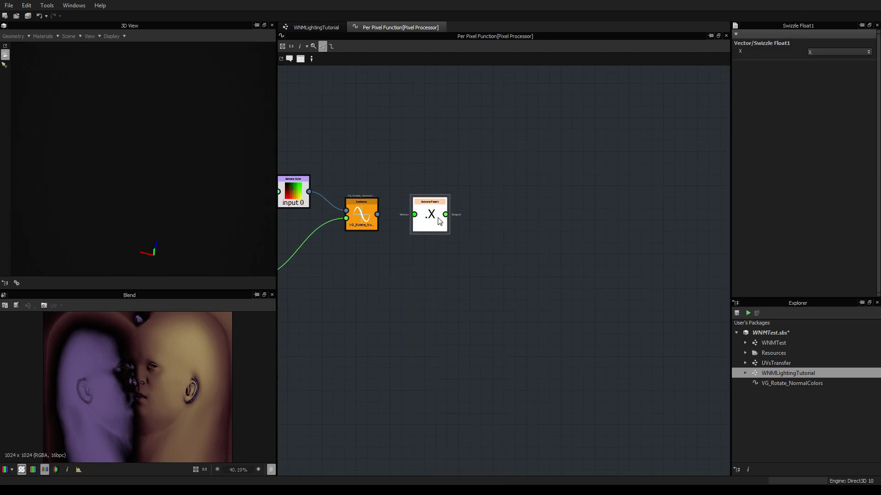
Duplicate the Swizzle Float1 into a column of four nodes
key(ctrl+d)
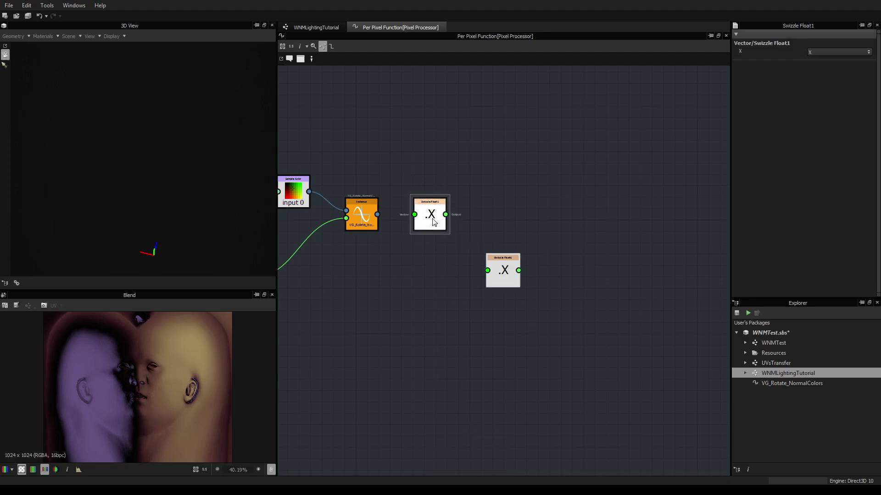
drag(432, 219, 431, 174)
key(ctrl+v)
drag(496, 269, 422, 213)
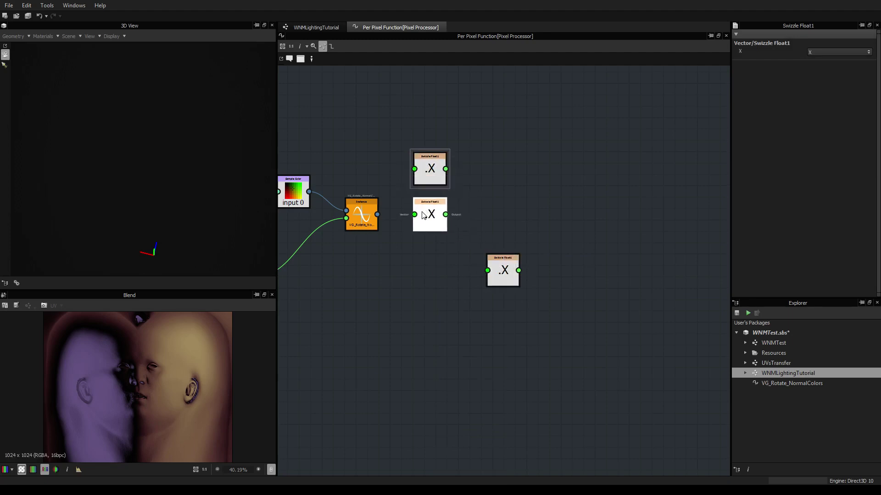
click(423, 216)
key(ctrl+d)
click(423, 261)
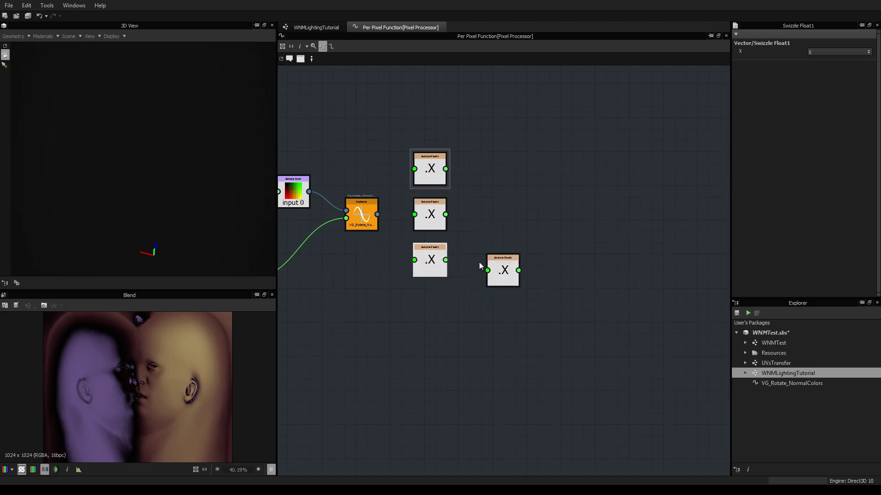
key(ctrl+d)
click(423, 313)
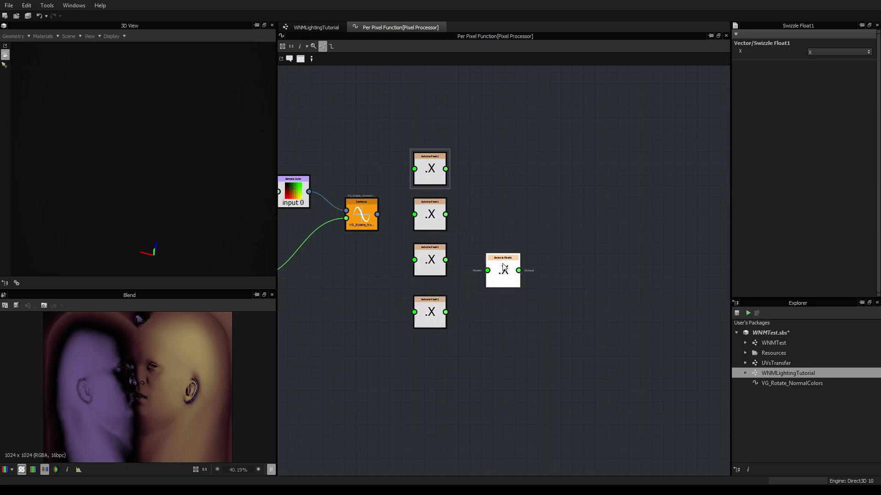
key(Escape)
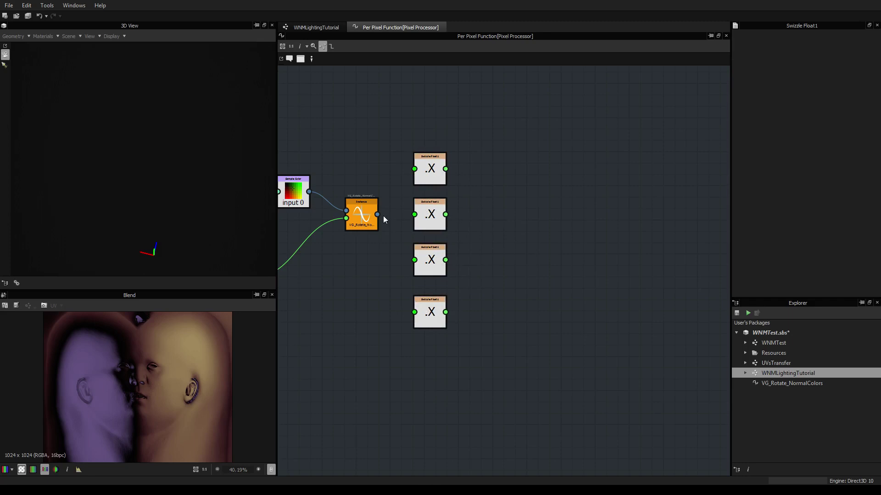
Wire the rotate output into all four swizzles and set the third to Z, the fourth to W
drag(377, 215, 414, 169)
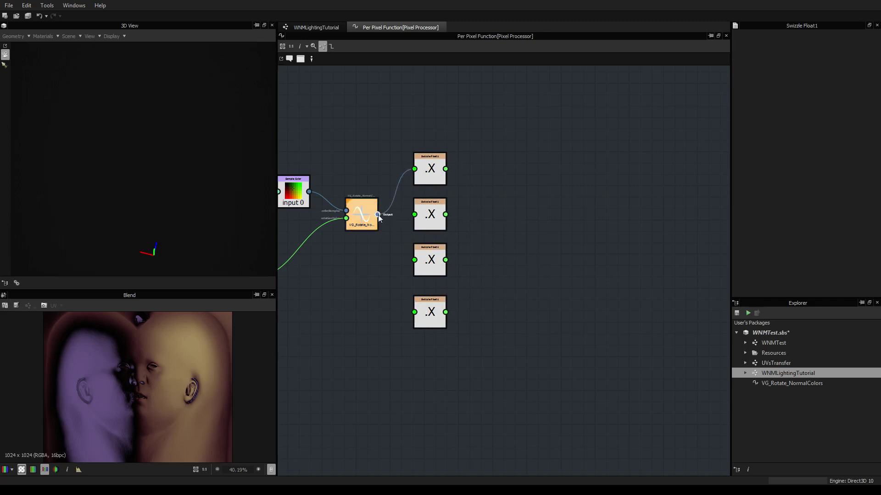
drag(377, 214, 414, 259)
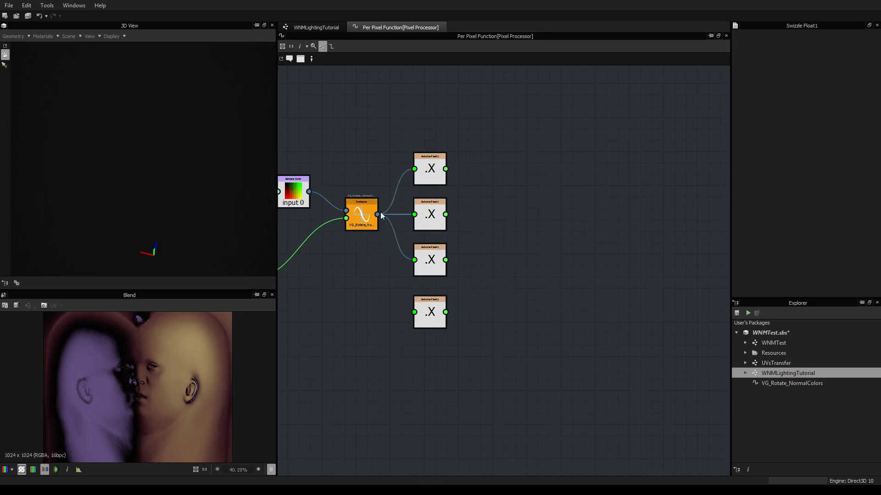
drag(376, 214, 414, 312)
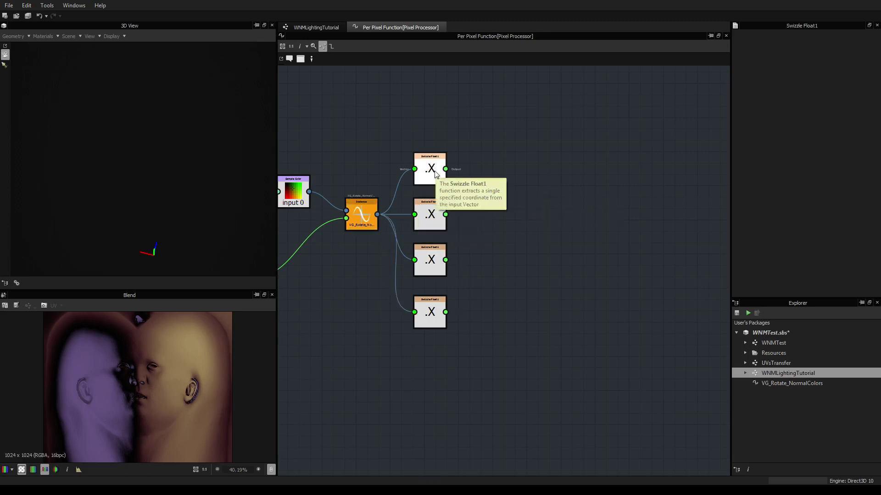
click(430, 218)
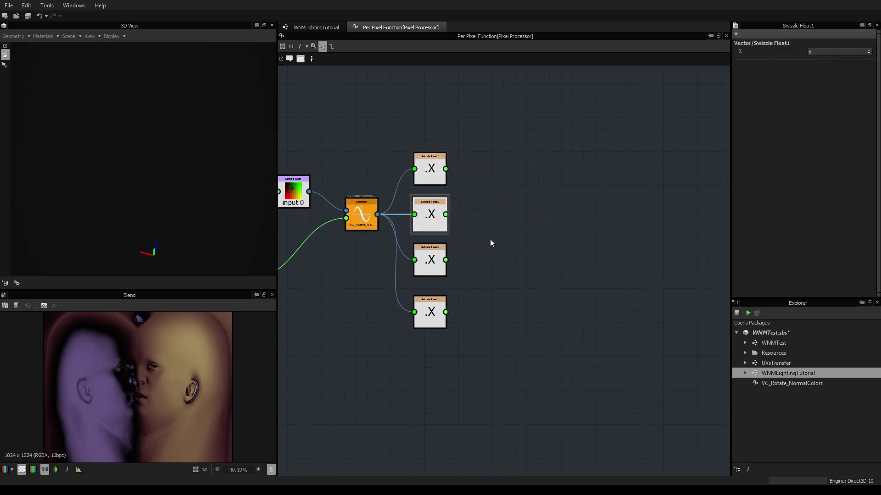
click(432, 264)
click(862, 54)
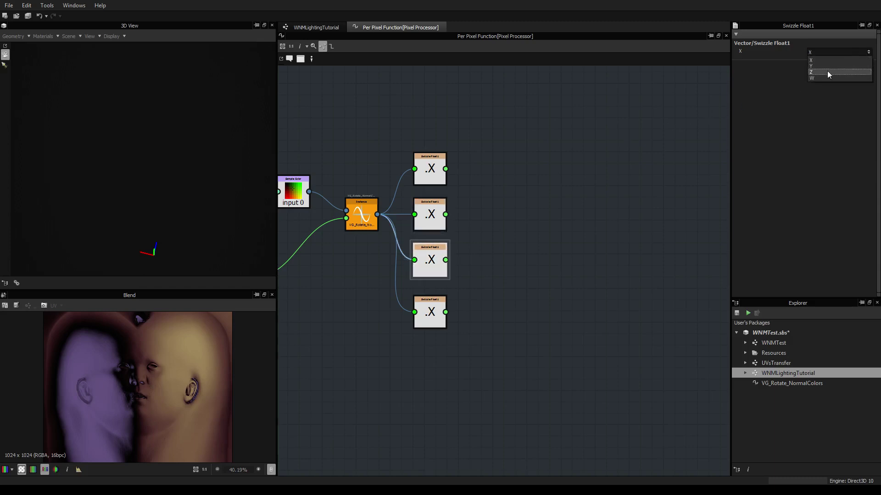
click(827, 72)
click(430, 316)
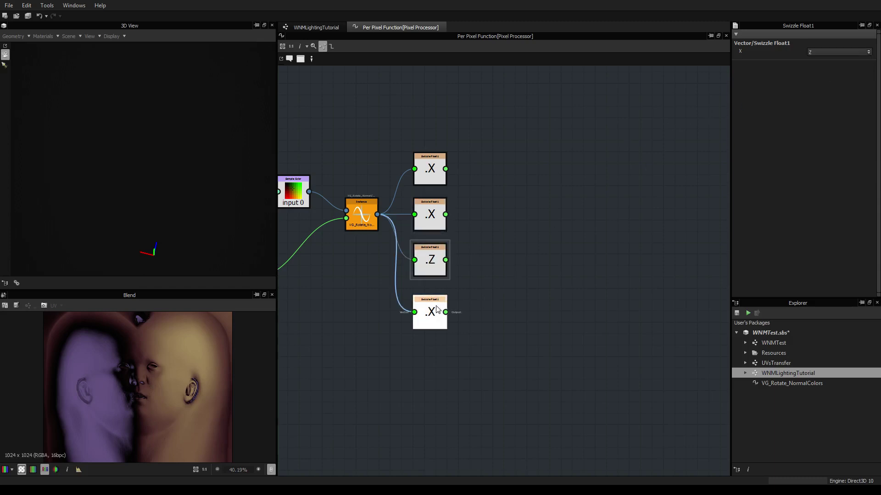
click(848, 52)
click(823, 76)
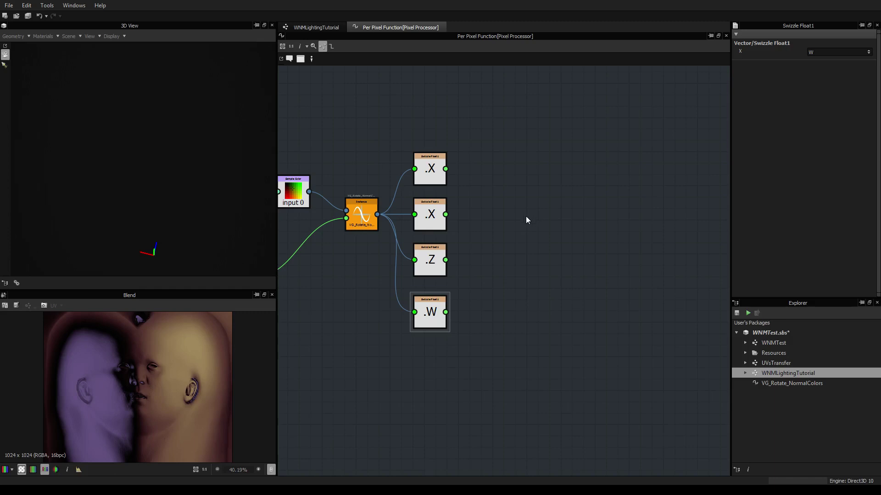
Add a Vector Float2 node and connect the top swizzle's X output to its first input
right_click(525, 216)
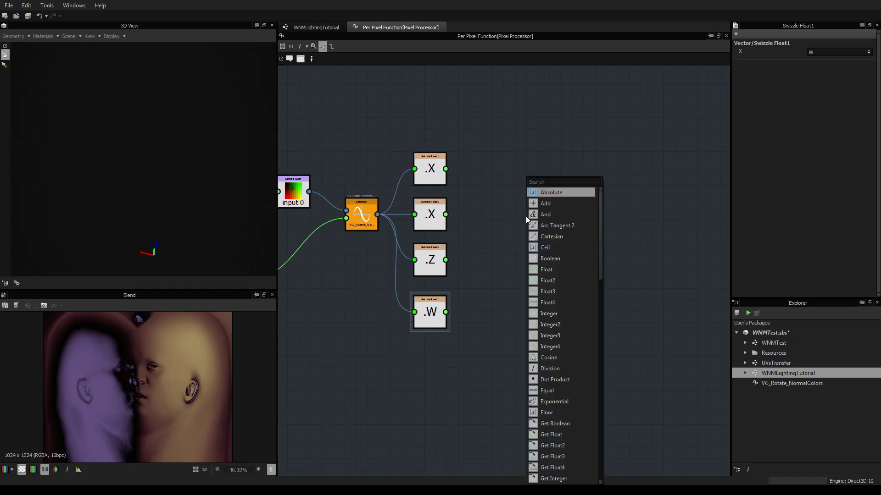
text(getflo)
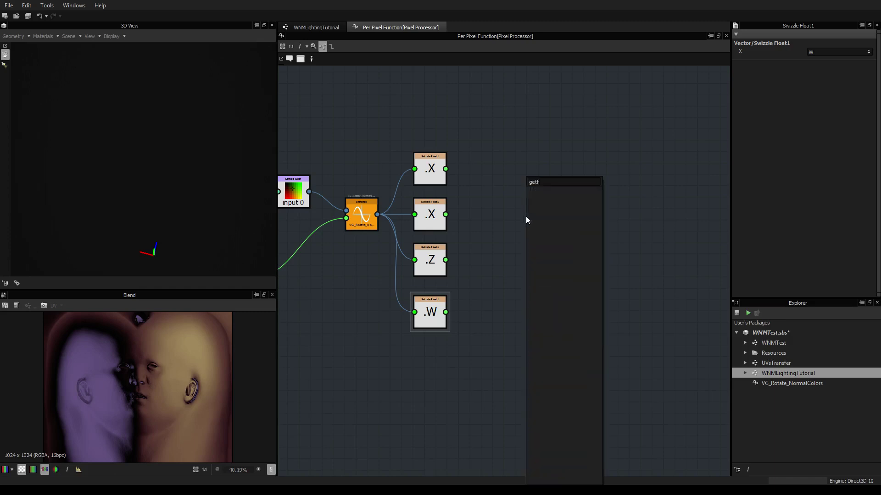
key(BackSpace)
key(BackSpace)
key(BackSpace)
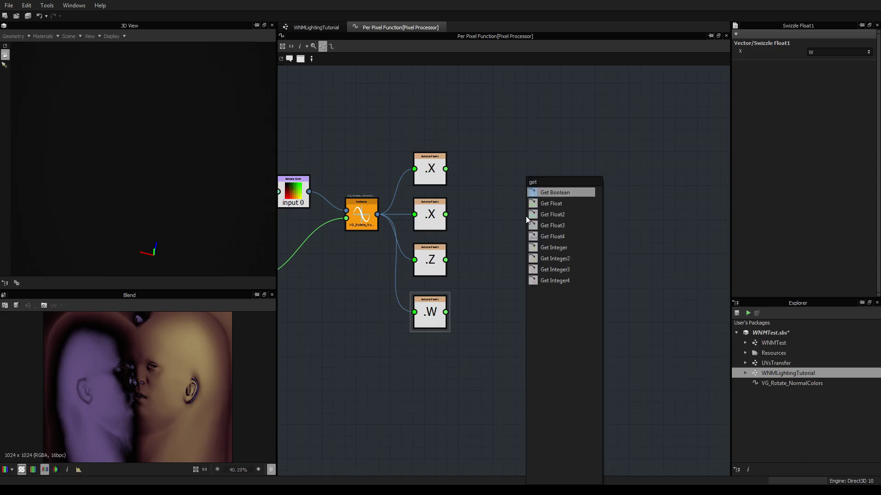
click(555, 214)
key(Delete)
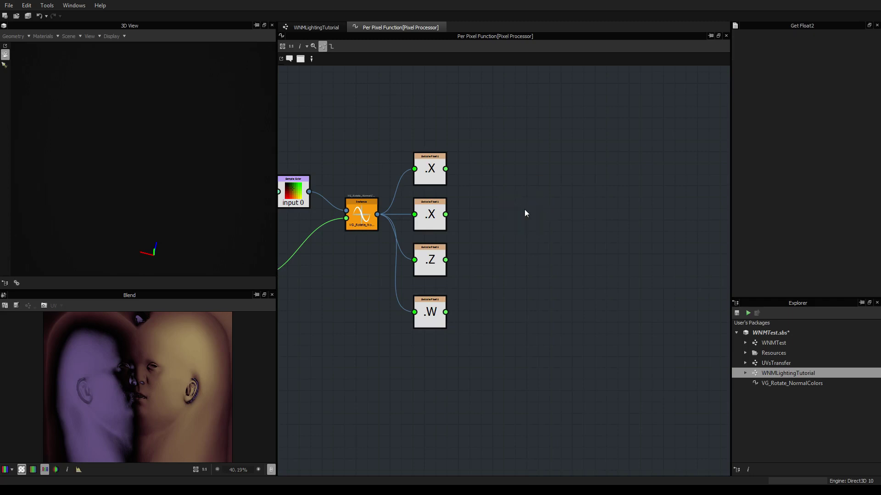
key(space)
text(vec)
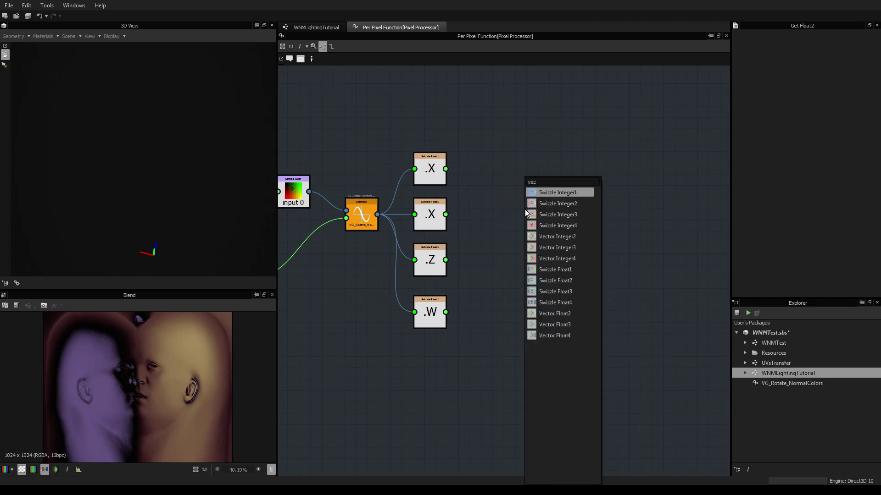
key(BackSpace)
key(BackSpace)
key(BackSpace)
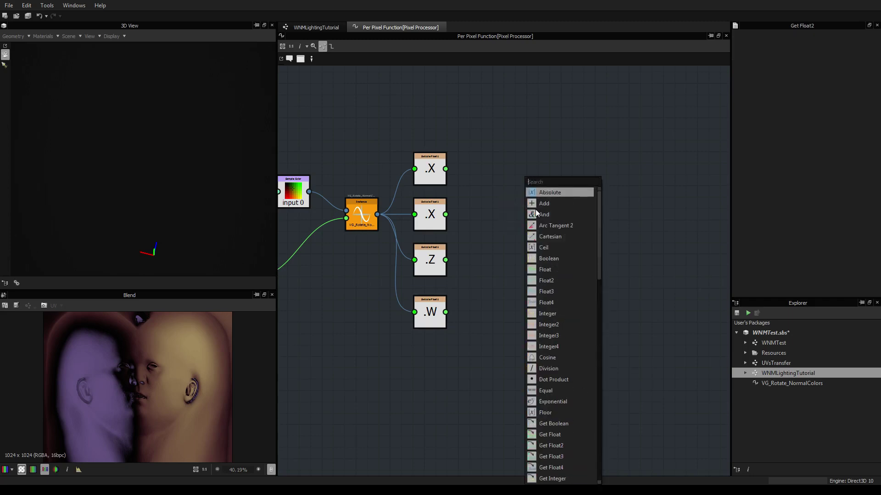
text(float)
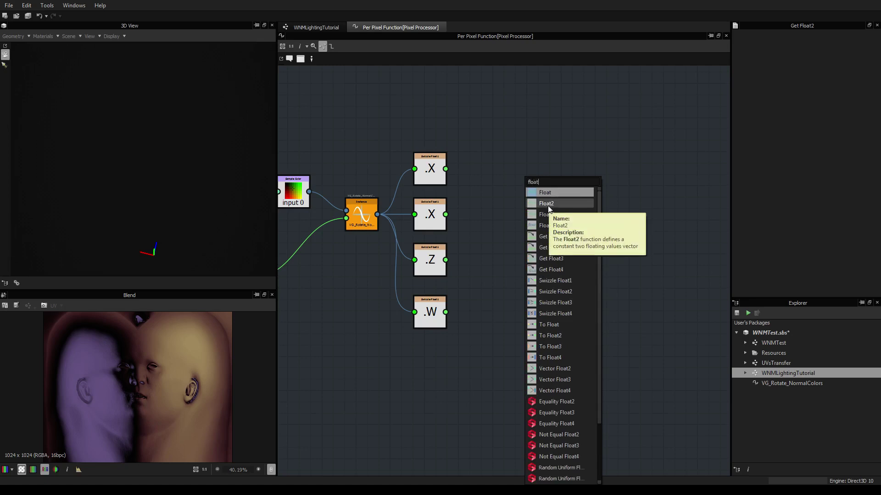
click(552, 369)
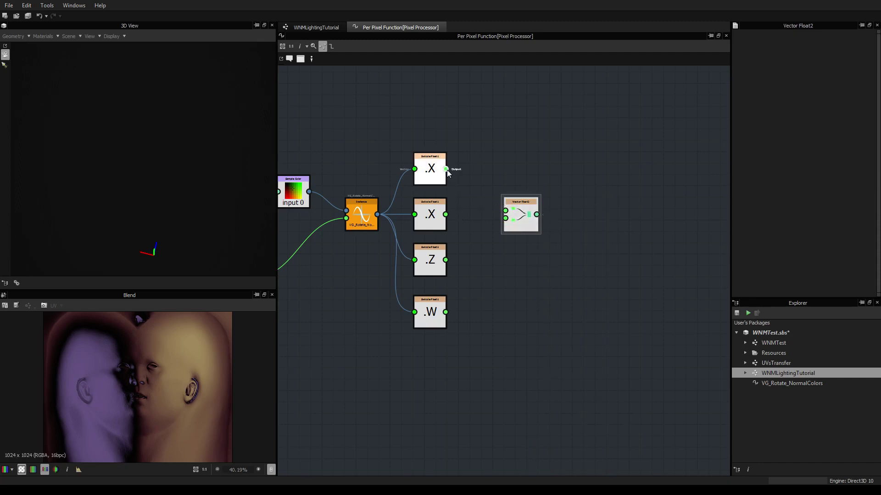
drag(492, 205, 507, 193)
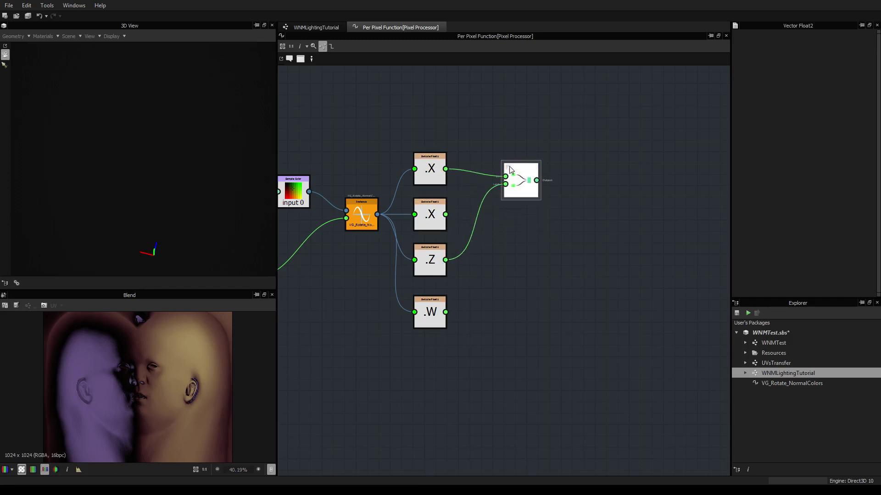
Duplicate the Vector Float2 below the original and set the middle swizzle to Y
key(ctrl+d)
drag(505, 271, 522, 234)
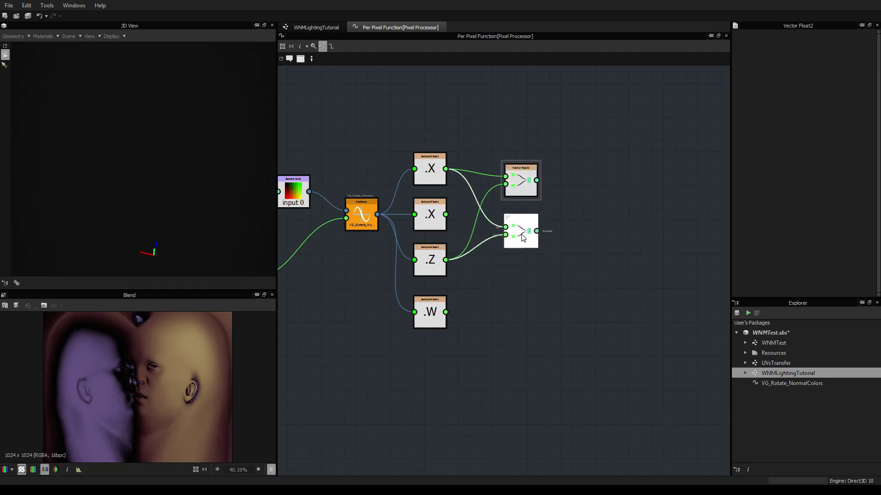
click(444, 217)
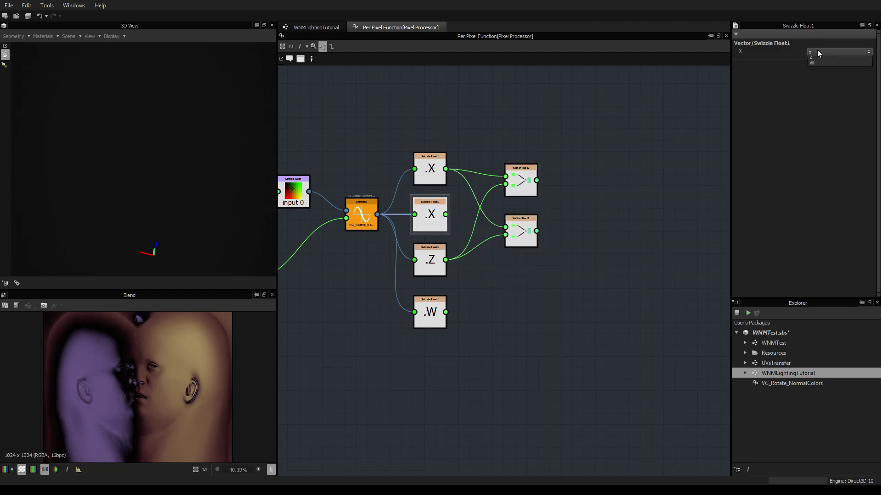
click(816, 50)
click(819, 68)
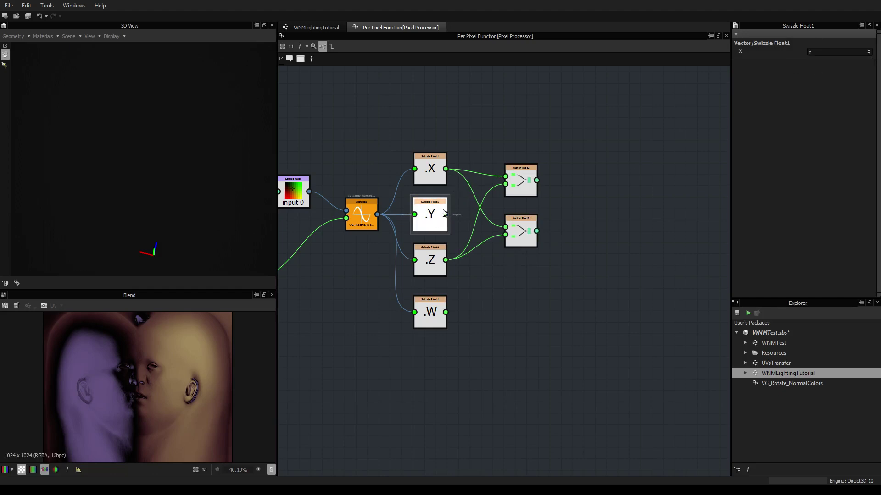
Wire the Y and W swizzle outputs into the lower Vector Float2's two inputs
drag(445, 214, 506, 227)
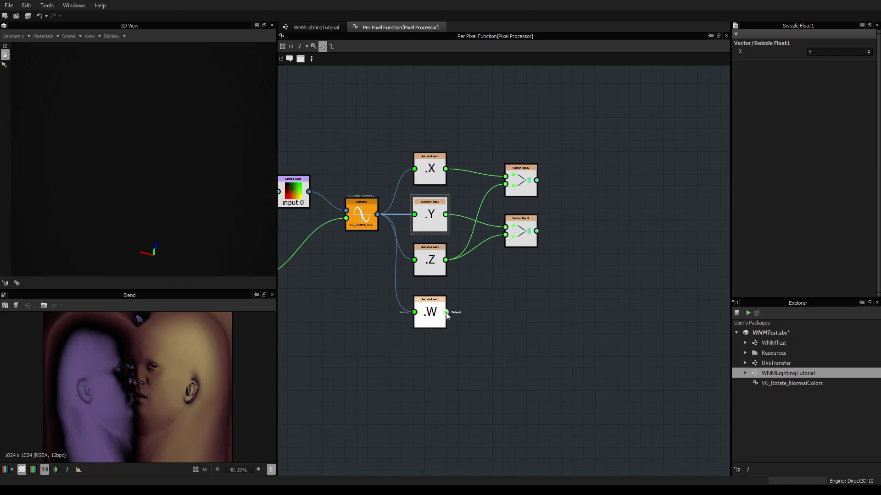
drag(486, 266, 503, 238)
click(506, 241)
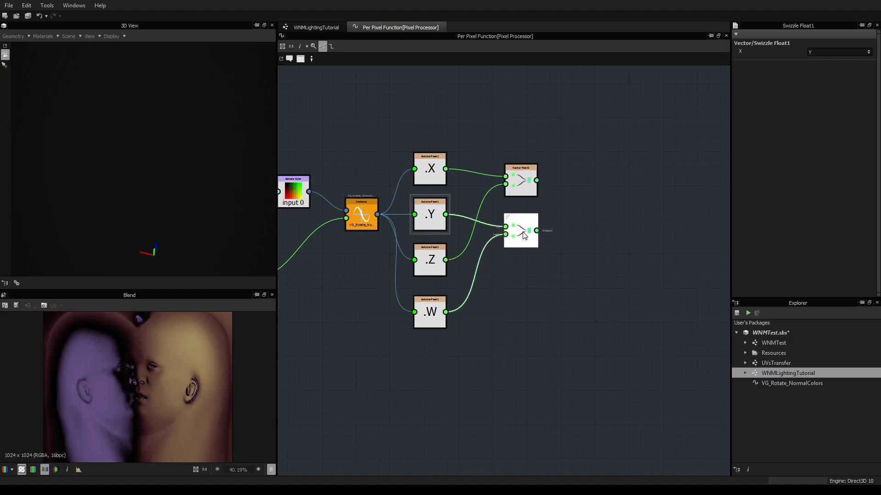
key(space)
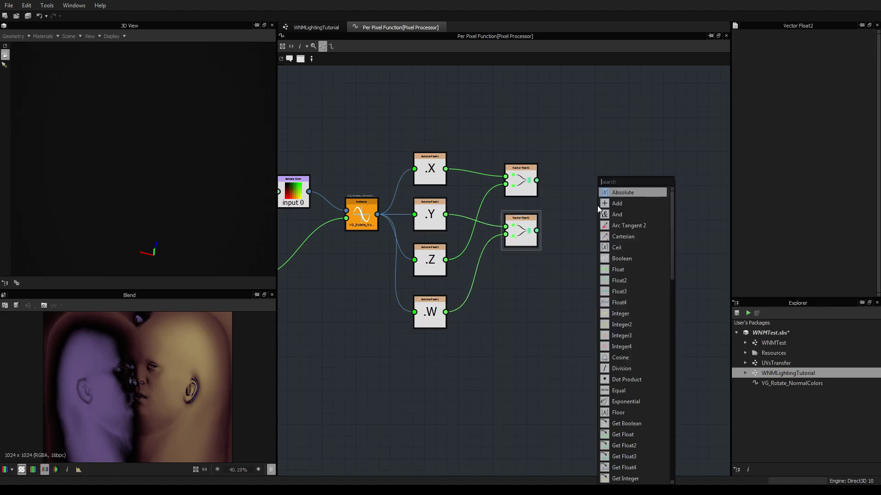
Add a Vector Float4 node via 'vec' and connect the upper and lower Vector Float2 outputs into it
text(vec)
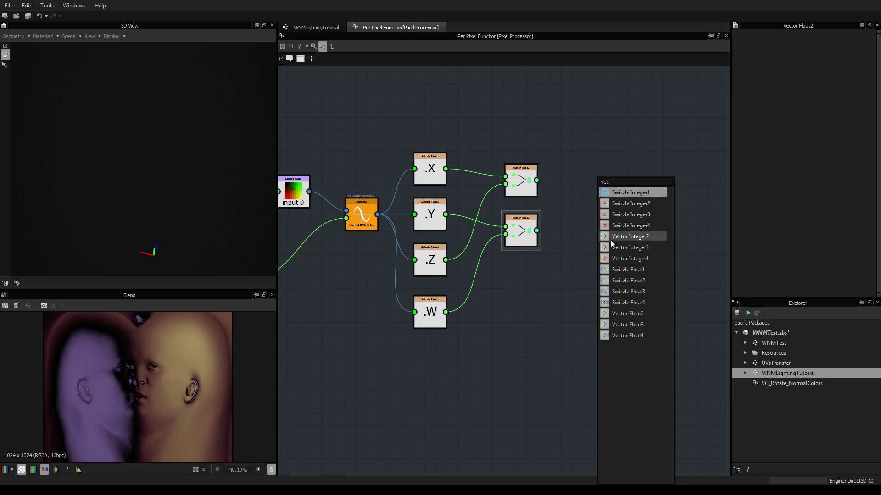
click(622, 334)
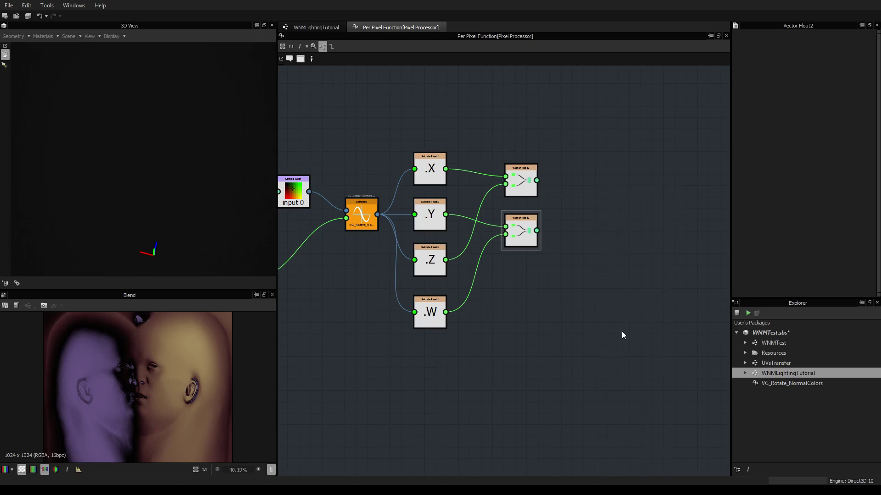
drag(536, 180, 584, 199)
drag(536, 231, 580, 210)
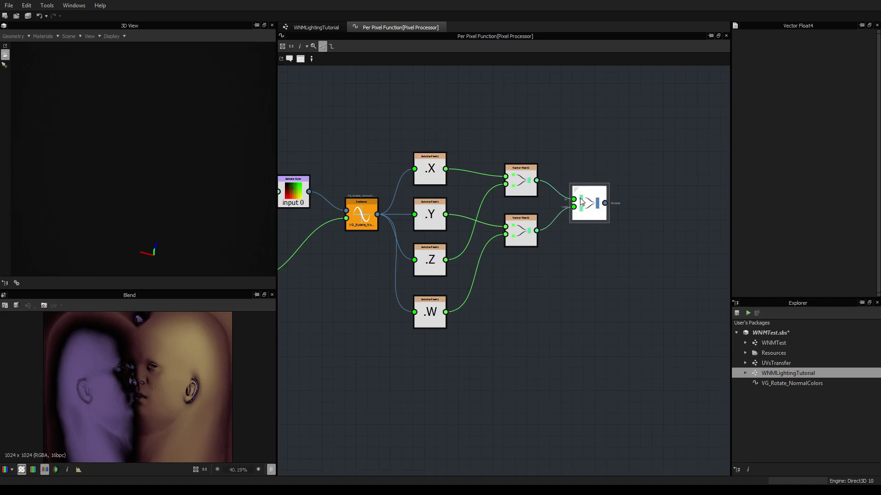
drag(580, 202, 592, 202)
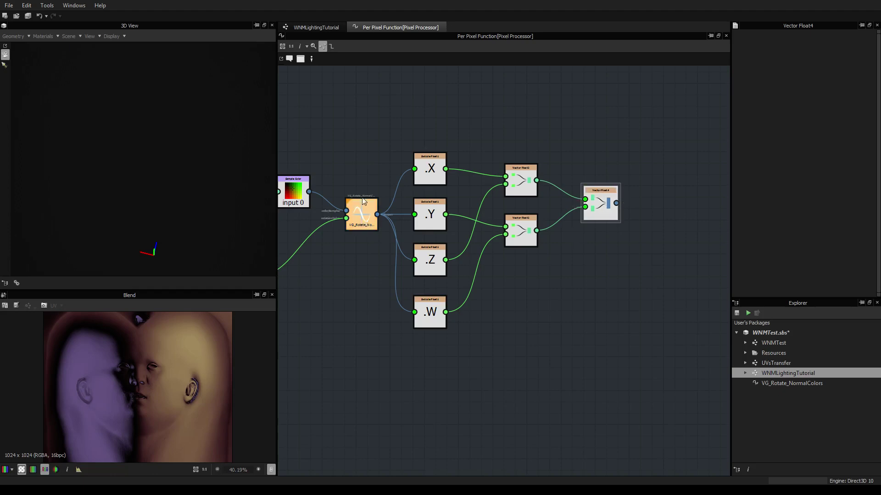
click(361, 209)
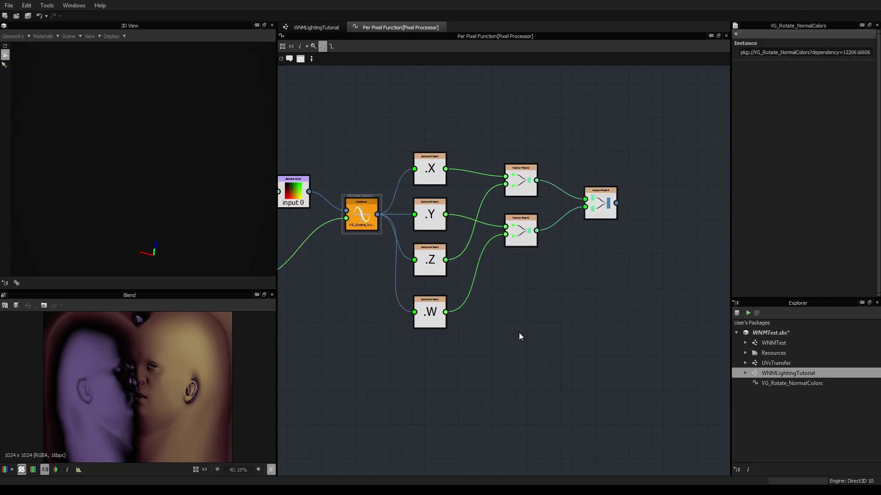
Add a second Rotate Normal Colors instance beside Vector Float4 and feed Vector Float4 into its color input
key(space)
text(vg)
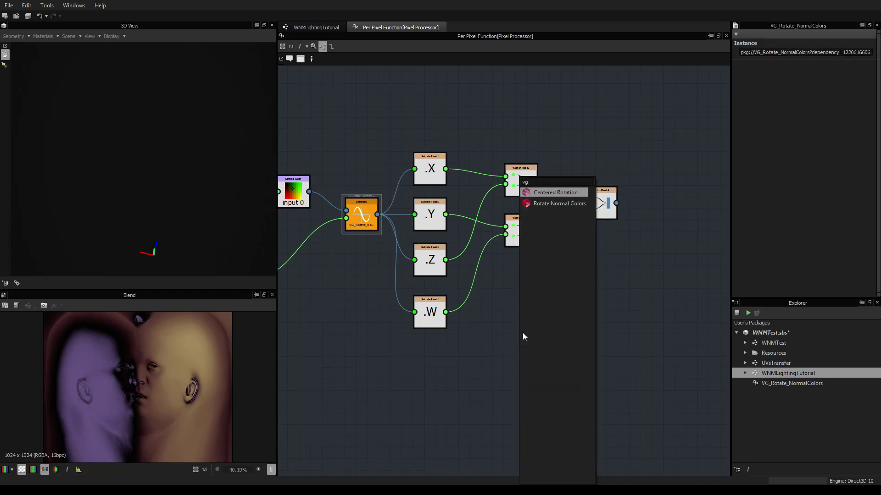
click(549, 204)
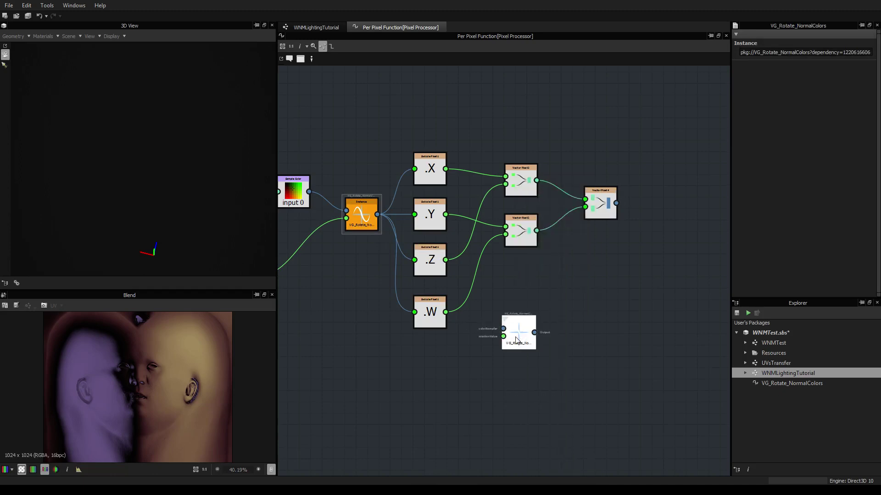
click(661, 215)
middle_drag(659, 240, 595, 261)
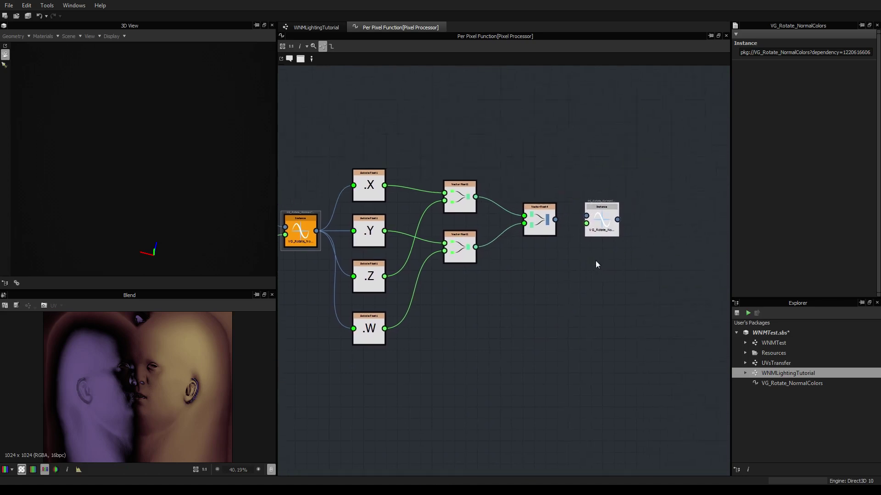
scroll(593, 220, up, 3)
scroll(527, 227, down, 2)
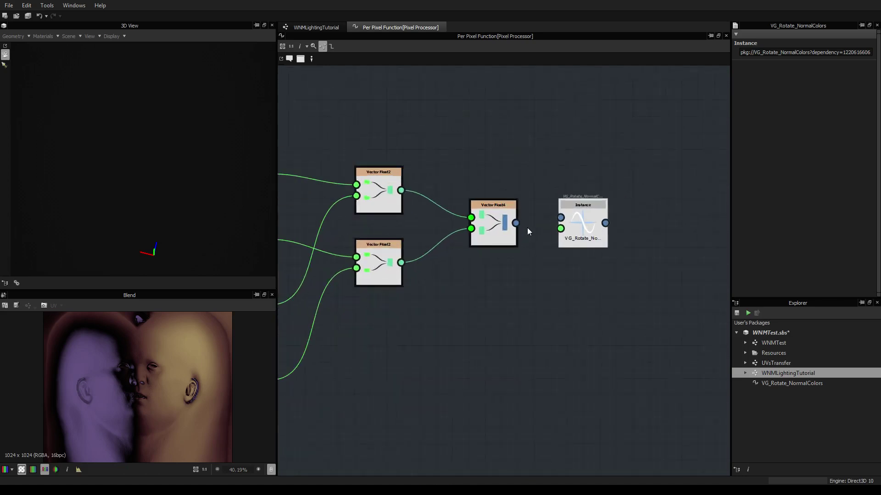
drag(516, 223, 561, 217)
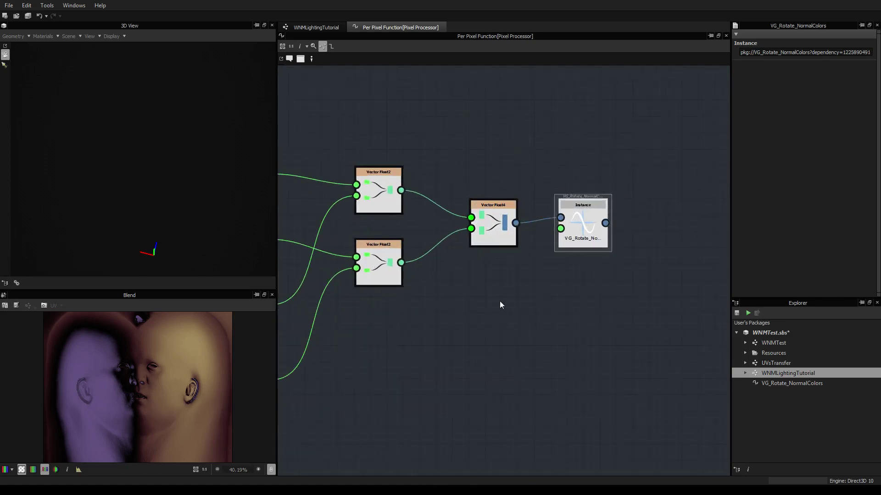
Pan and zoom the function graph to review the network ending in the new instance
scroll(500, 301, down, 3)
scroll(528, 269, up, 4)
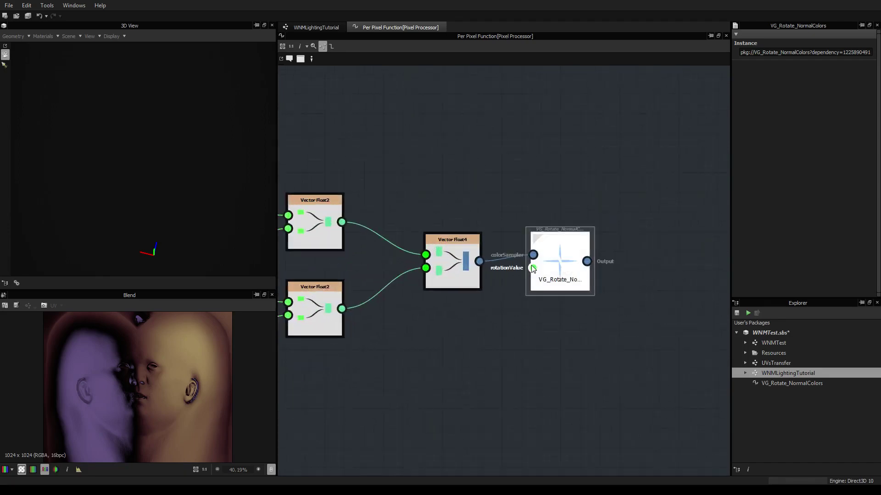
scroll(532, 269, down, 5)
middle_drag(545, 307, 535, 309)
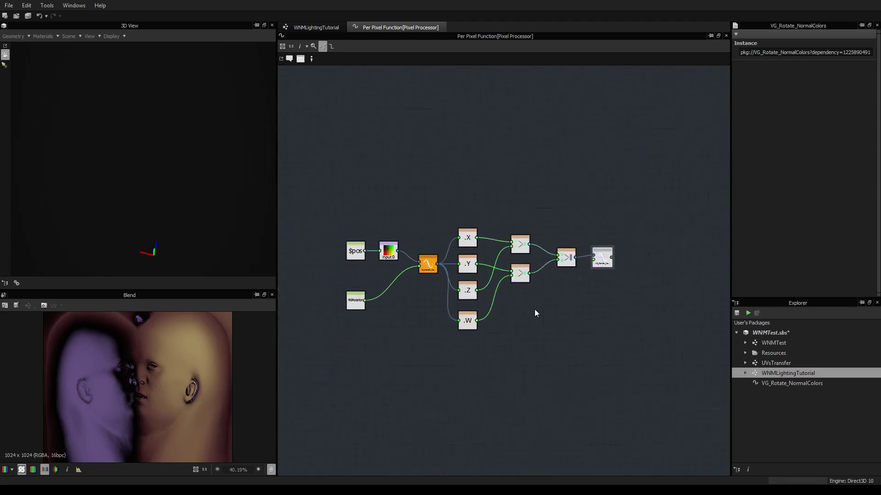
scroll(531, 309, up, 2)
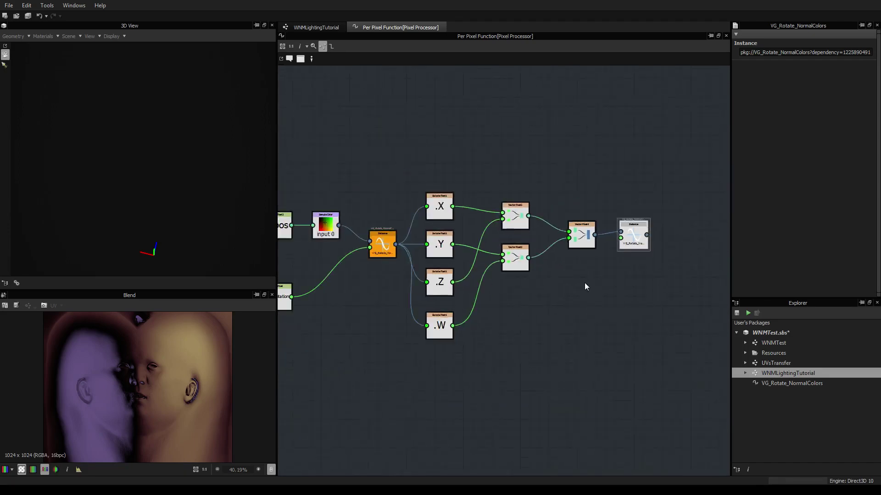
middle_drag(583, 287, 620, 291)
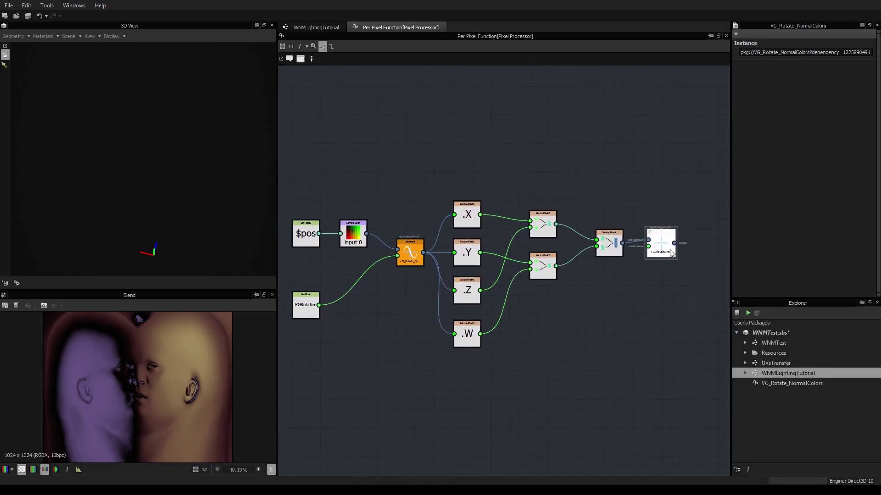
scroll(315, 302, up, 2)
scroll(473, 308, down, 2)
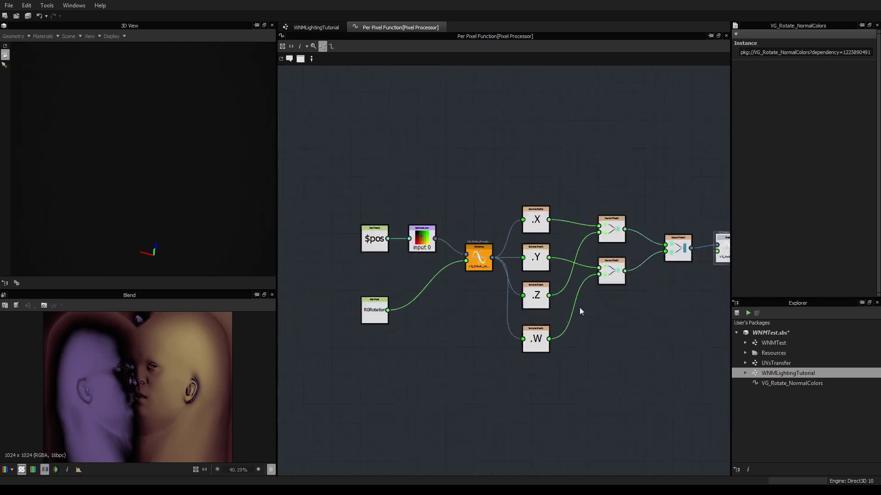
middle_drag(653, 298, 473, 301)
scroll(494, 299, up, 2)
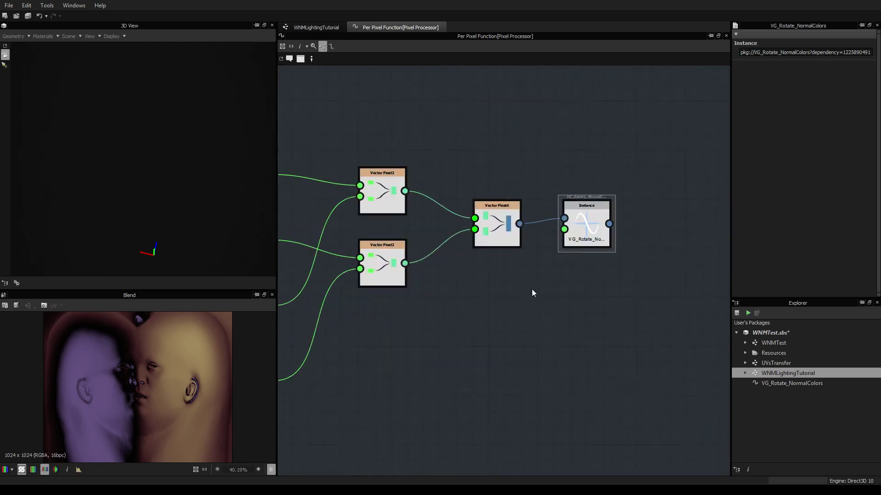
Add a Float constant of 0 and wire it into the new rotation instance's rotationValue input
key(space)
text(float)
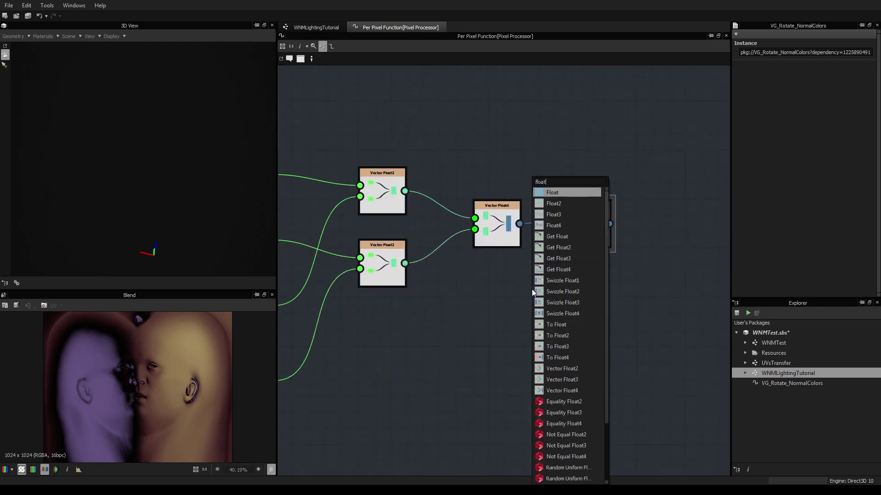
click(551, 194)
drag(528, 298, 564, 229)
click(583, 230)
Set the new rotation instance as the function's output node and return to WNMLightingTutorial
right_click(584, 230)
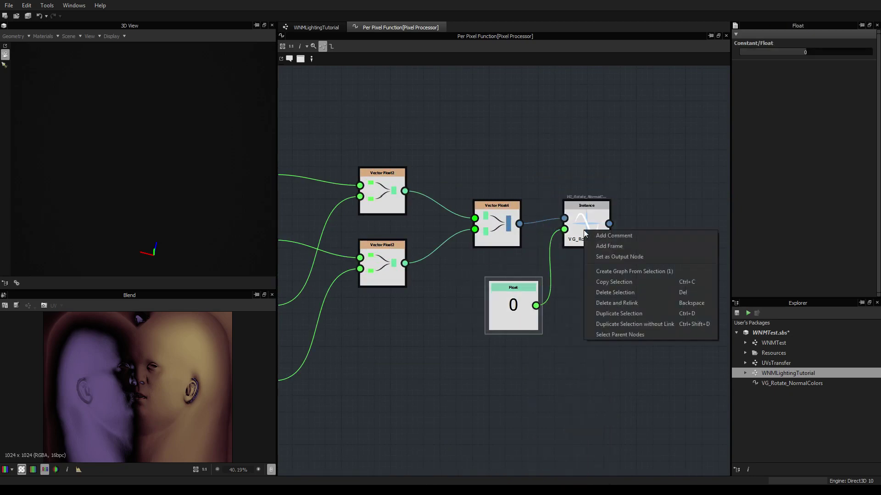
click(560, 358)
middle_drag(588, 340, 515, 340)
right_click(522, 230)
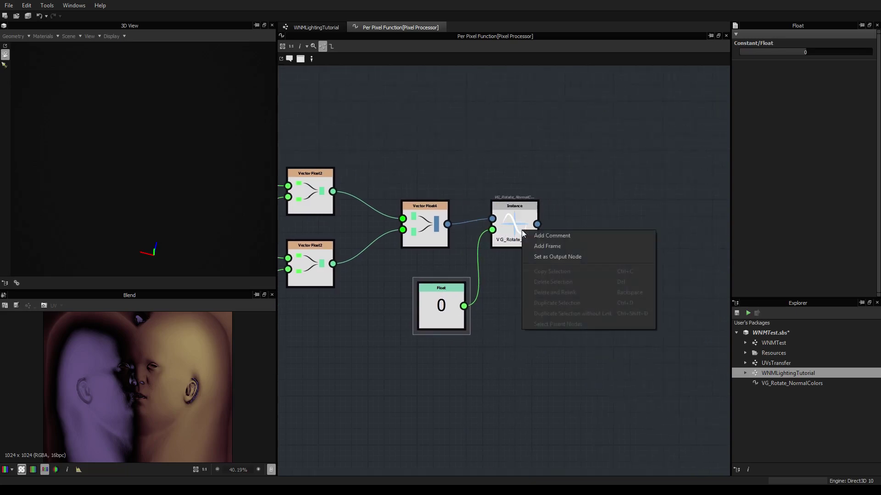
click(574, 257)
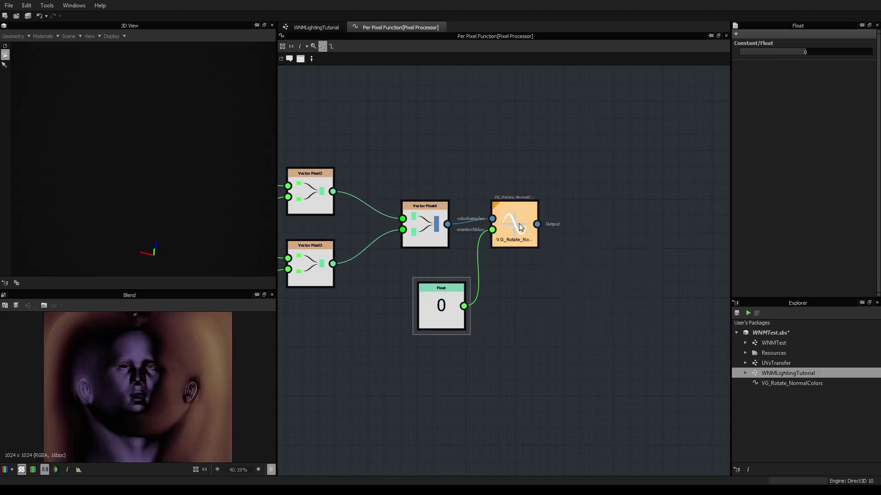
click(324, 28)
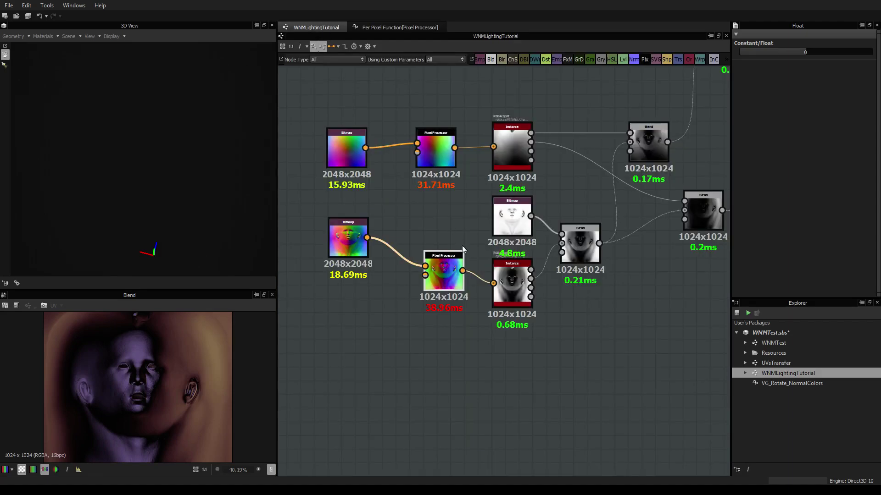
Preview the lower Pixel Processor in 2D, then reopen its per-pixel function and select the Float node
double_click(447, 277)
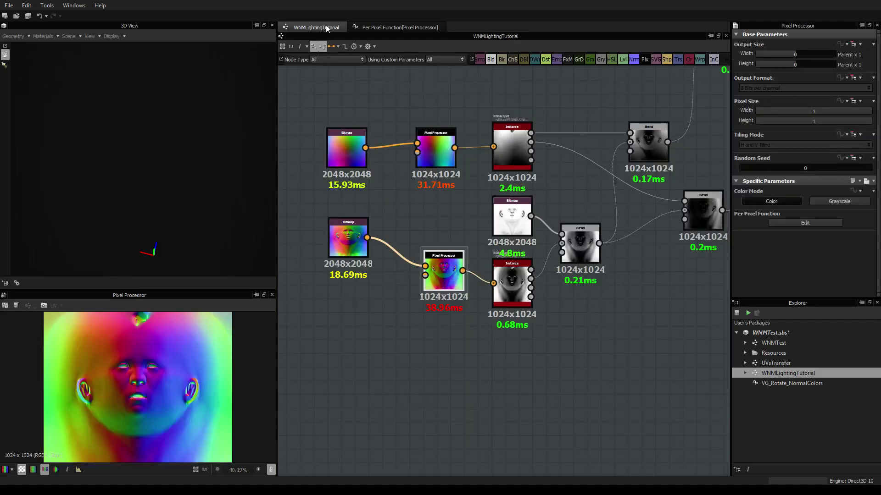
click(367, 28)
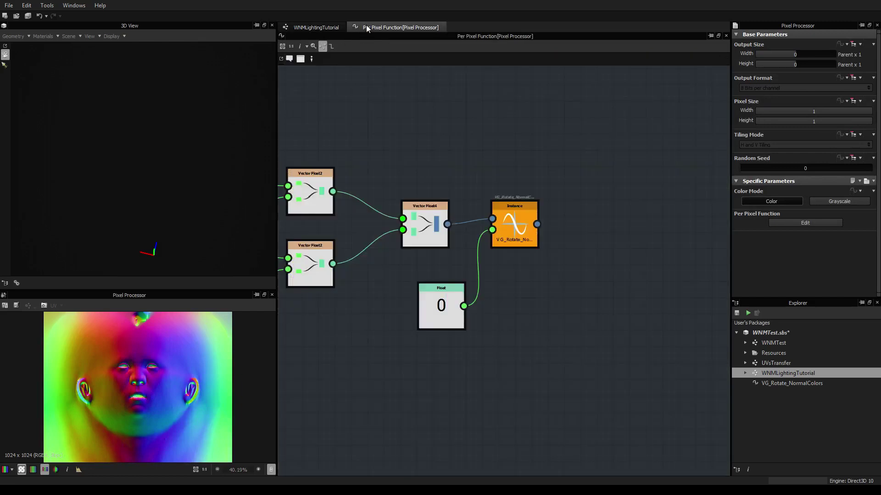
click(513, 224)
click(427, 307)
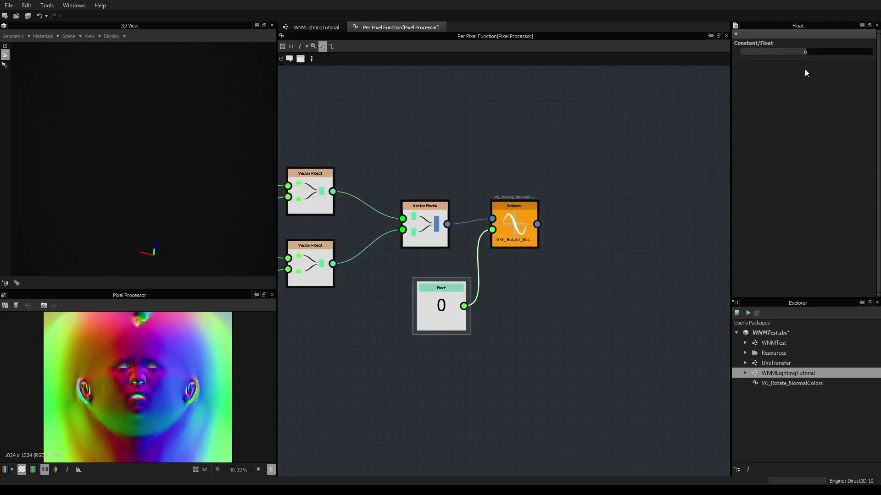
Set the rotation Float value to -0.52 and shift the Float node slightly left
drag(804, 53, 771, 54)
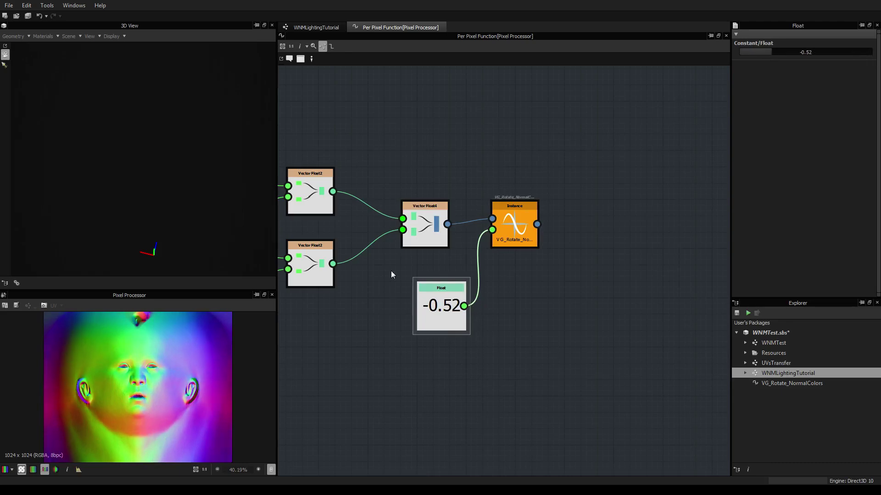
drag(424, 331, 416, 331)
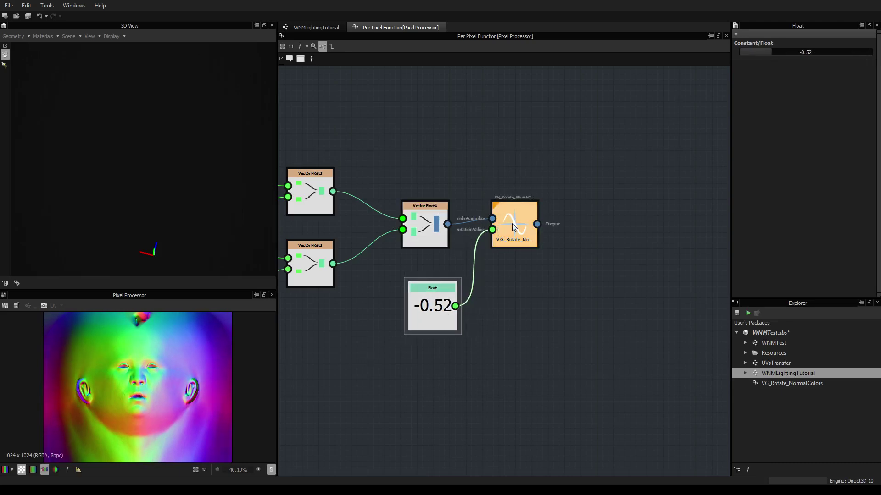
scroll(521, 263, down, 5)
scroll(507, 264, up, 3)
scroll(505, 264, down, 2)
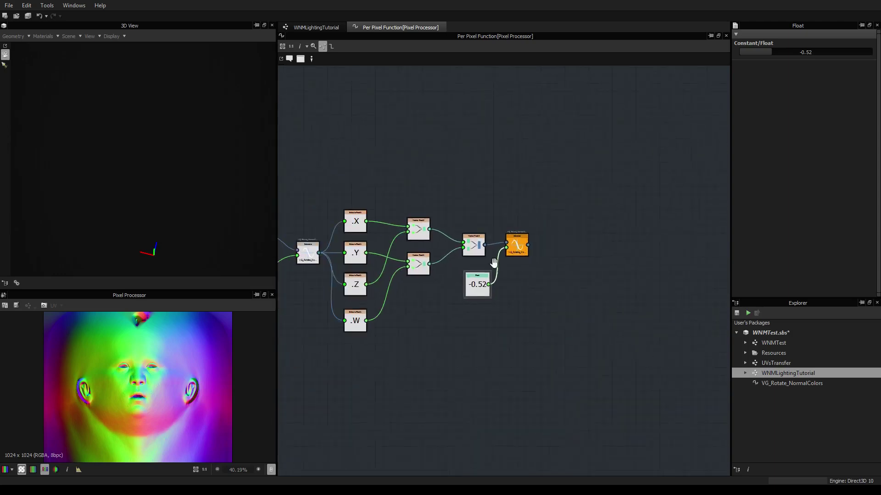
Duplicate the four .X/.Y/.Z/.W swizzles and two Vector Float2 nodes, placing the copies to the right
middle_drag(494, 263, 518, 257)
drag(362, 192, 382, 356)
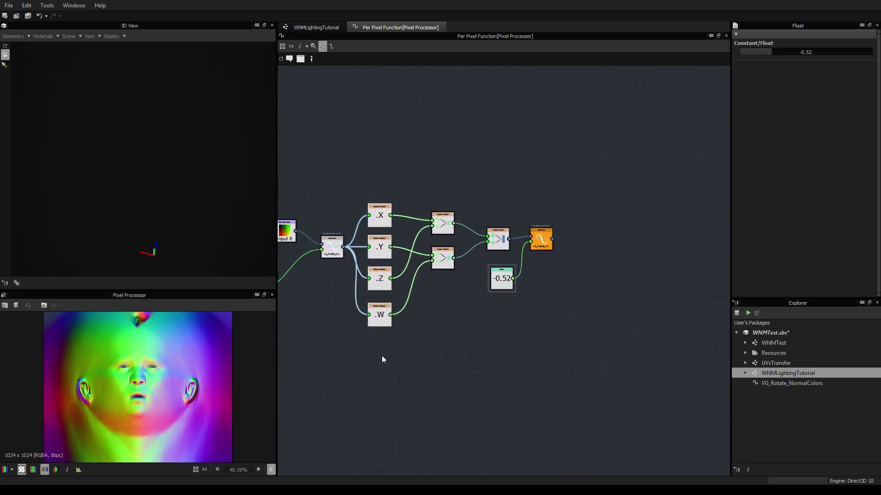
drag(359, 178, 439, 343)
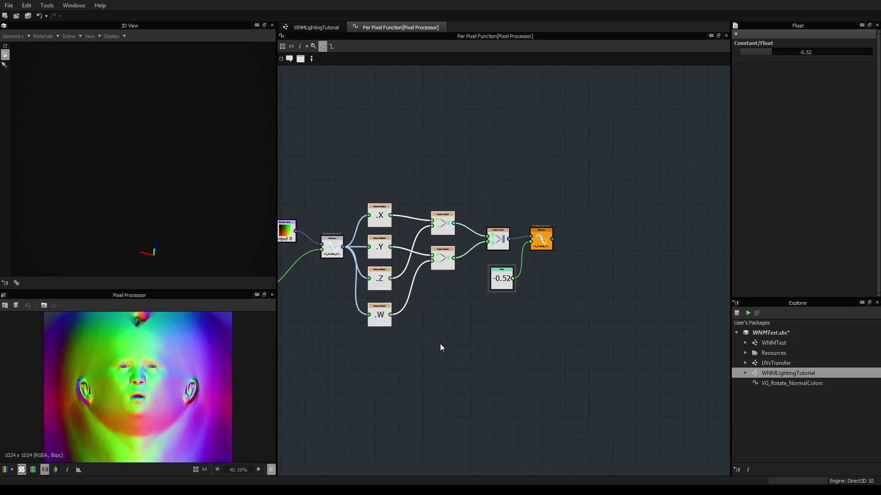
key(ctrl+d)
drag(464, 323, 578, 313)
scroll(579, 312, up, 4)
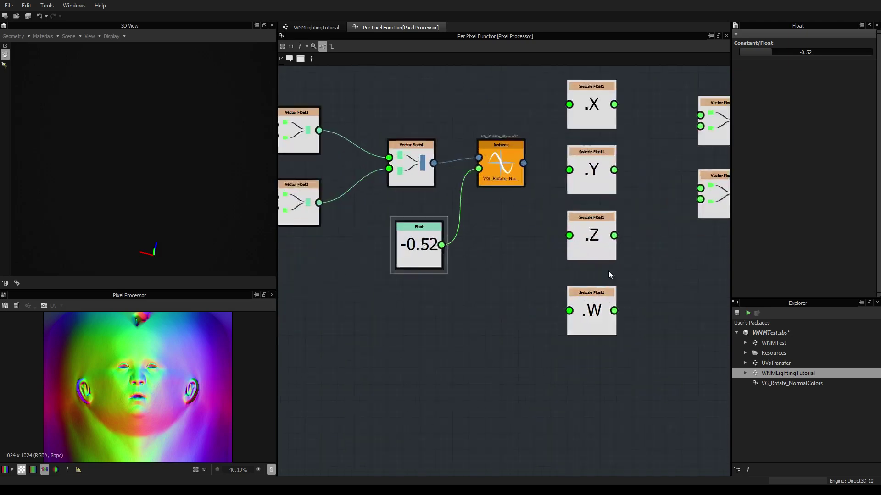
Feed the rotate instance's output into the copied .X, .Y, .Z and .W swizzles
scroll(452, 304, down, 2)
middle_drag(608, 271, 492, 296)
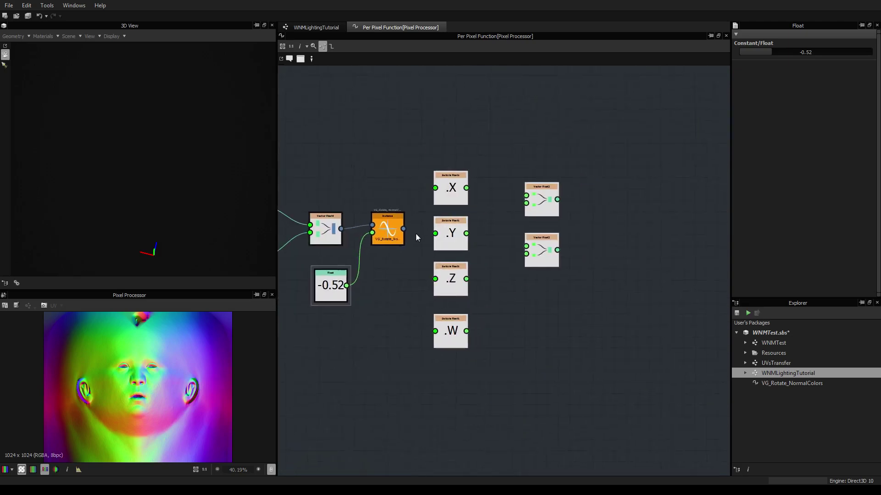
drag(404, 229, 435, 188)
drag(404, 228, 436, 279)
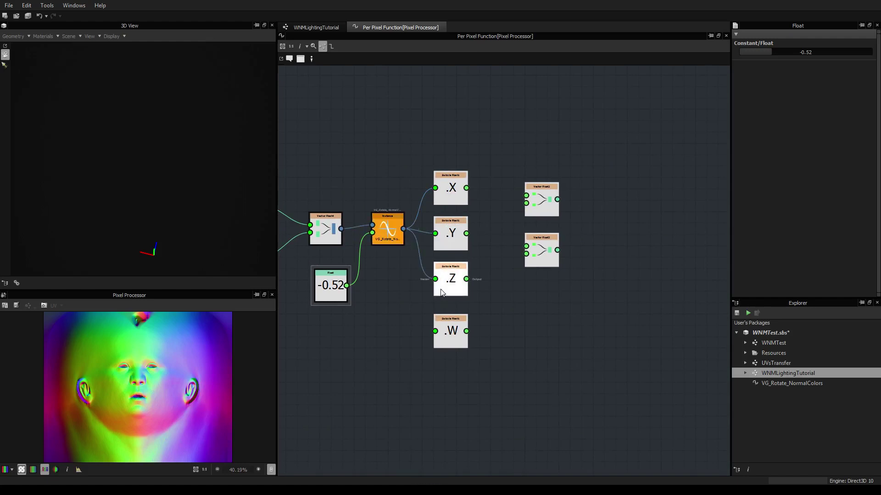
drag(403, 229, 434, 331)
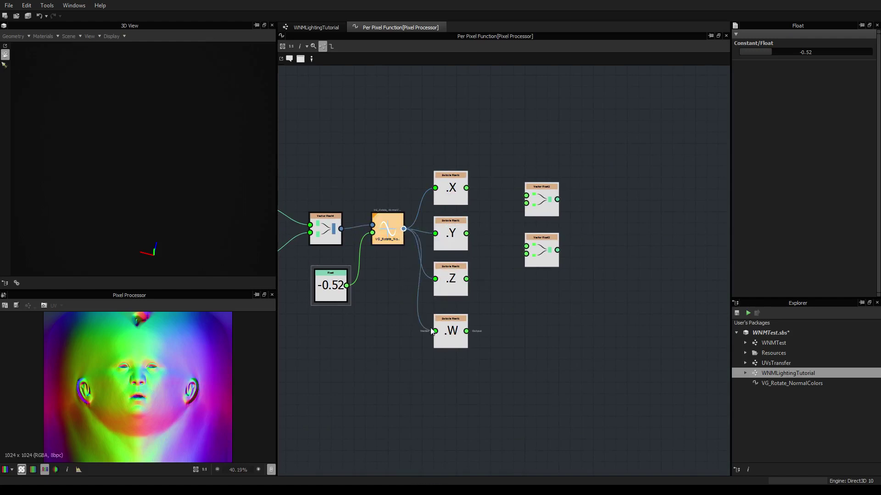
Wire .X/.Z into the upper Vector Float2 and .Y/.W into the lower one
drag(485, 314, 526, 253)
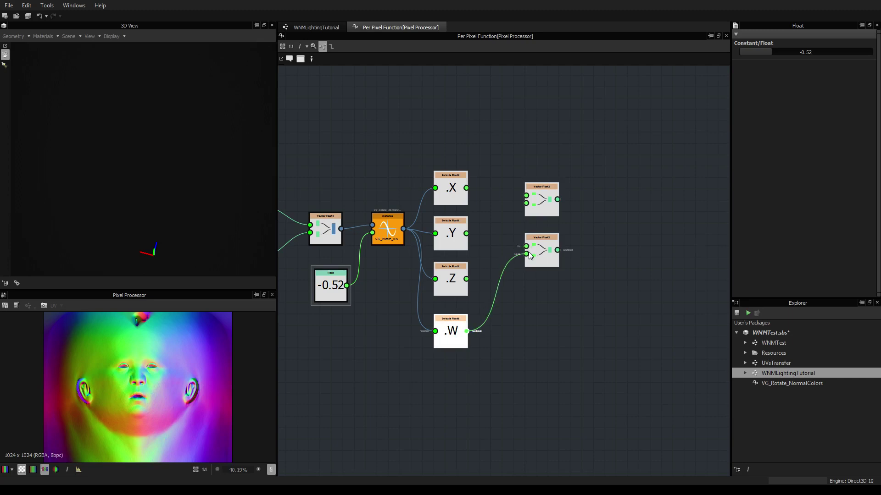
drag(466, 188, 526, 196)
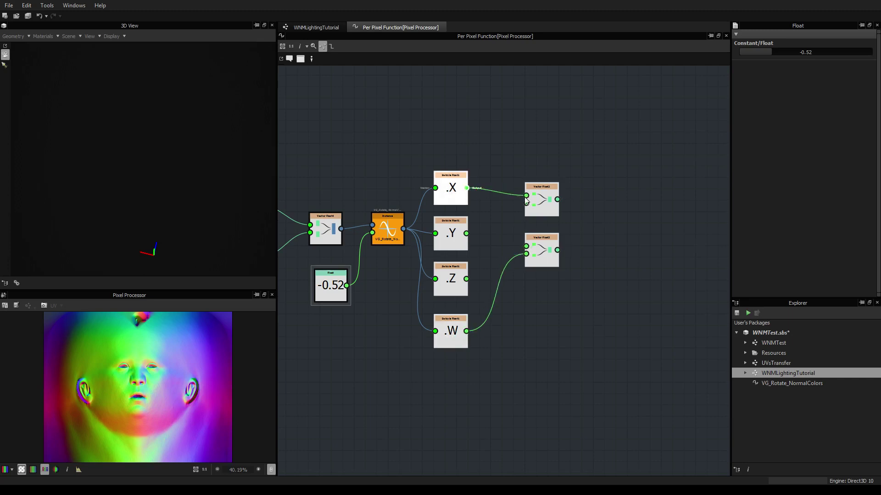
drag(466, 233, 526, 246)
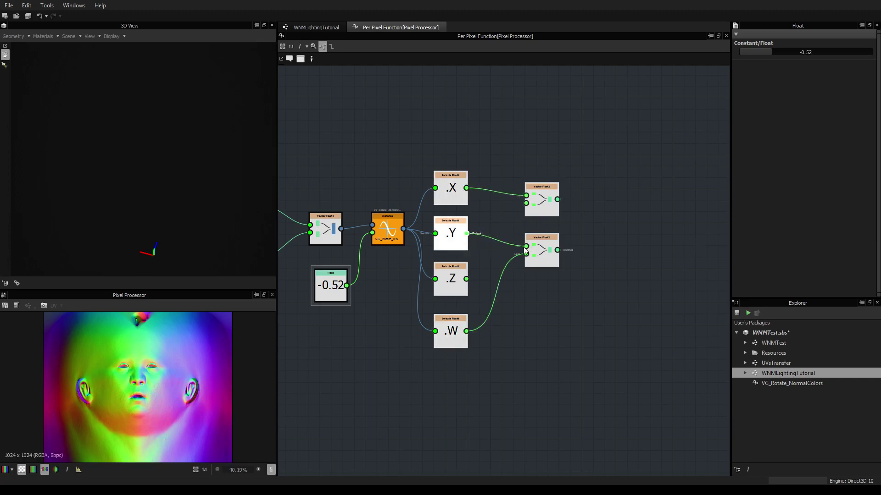
drag(465, 279, 526, 203)
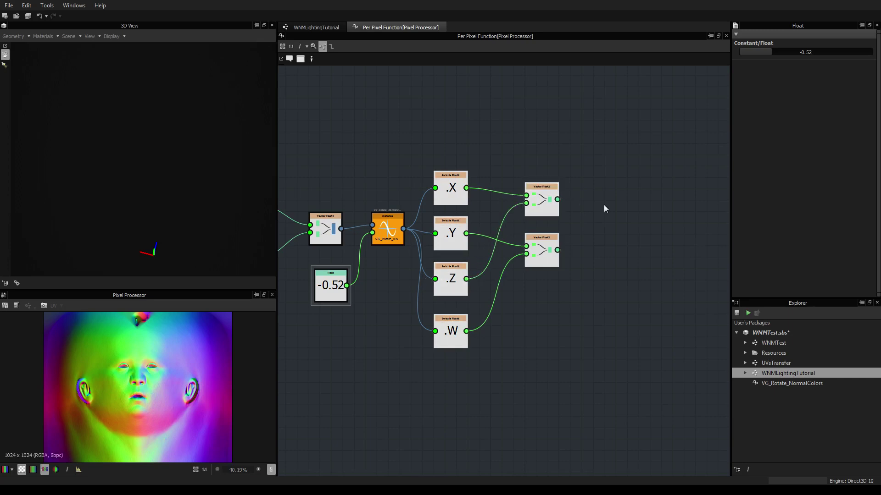
key(space)
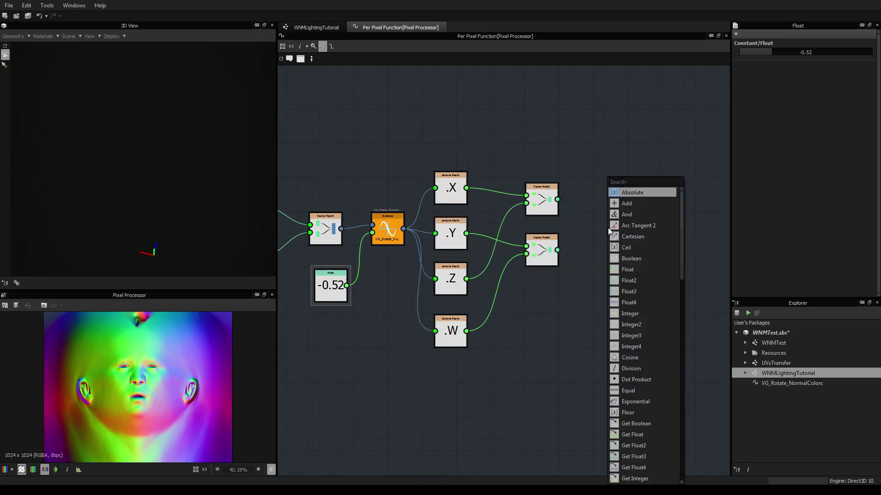
Add a Vector Float4 combining both Vector Float2 outputs and make it the function output
text(float)
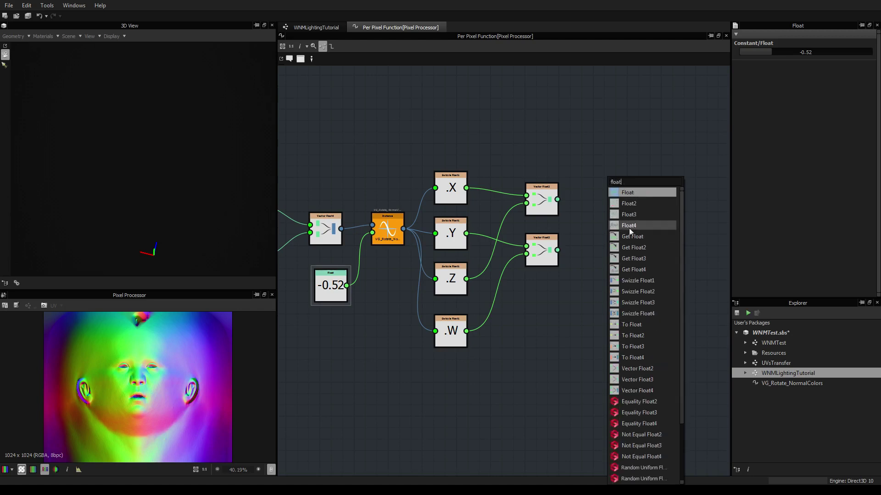
click(635, 390)
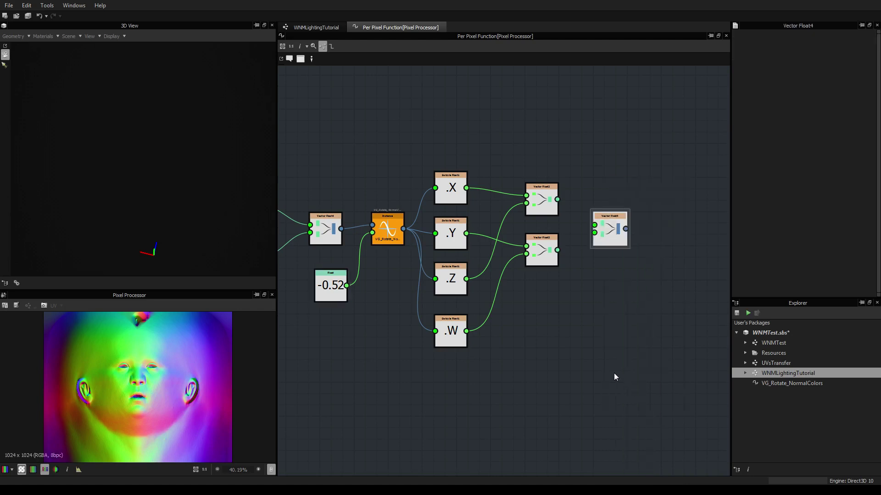
drag(559, 199, 595, 226)
drag(558, 249, 594, 232)
right_click(611, 229)
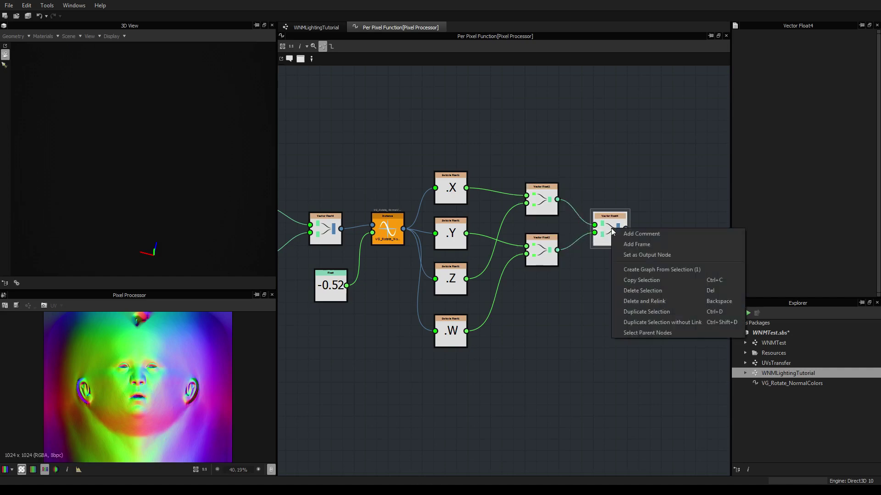
click(642, 255)
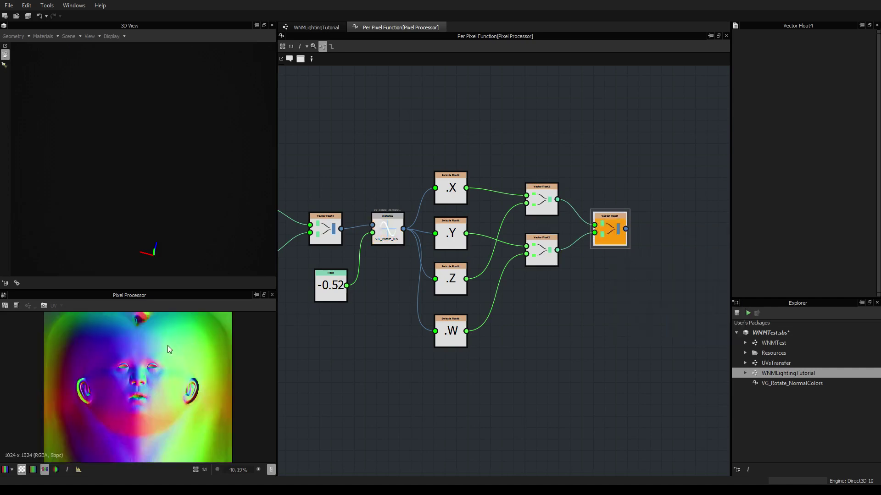
Raise the rotation Float from -0.52 to 0.46 and orbit the framed head to check its lighting
scroll(175, 363, down, 3)
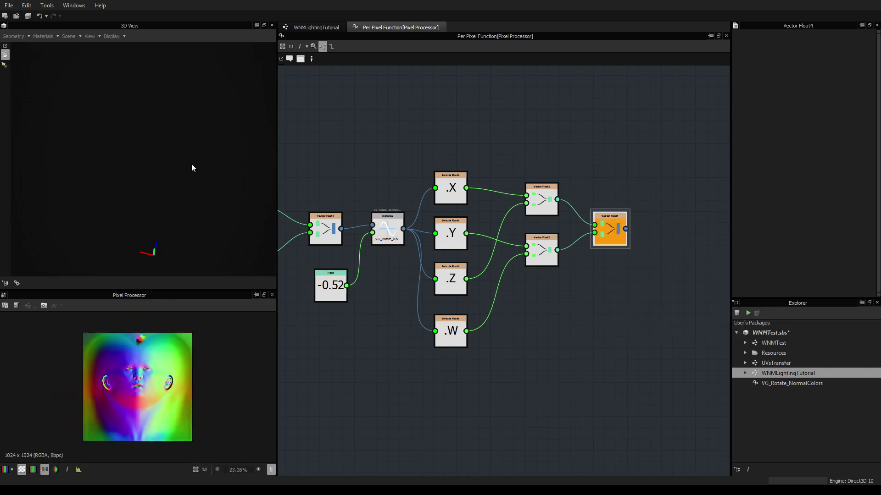
scroll(192, 168, down, 2)
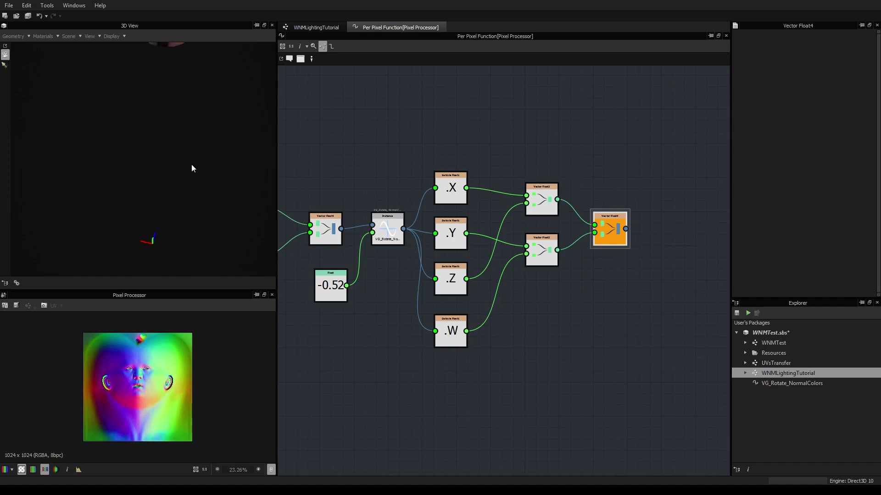
scroll(192, 164, down, 2)
key(f)
drag(191, 164, 156, 133)
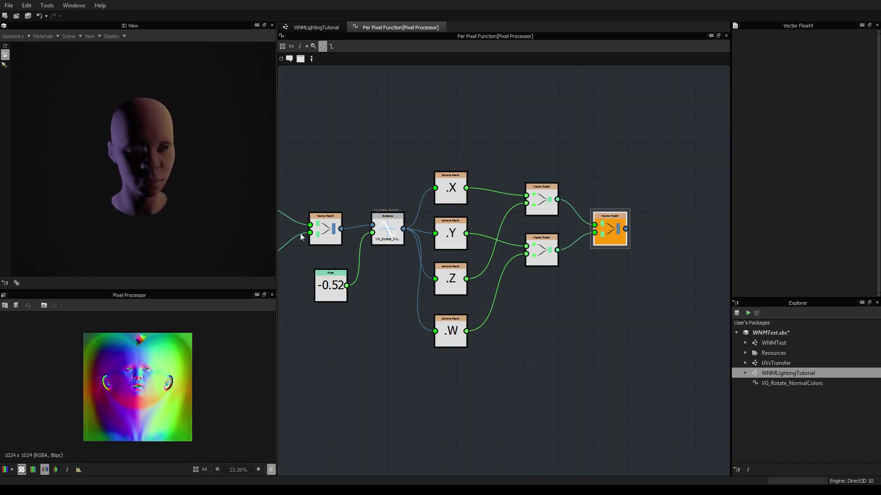
click(330, 286)
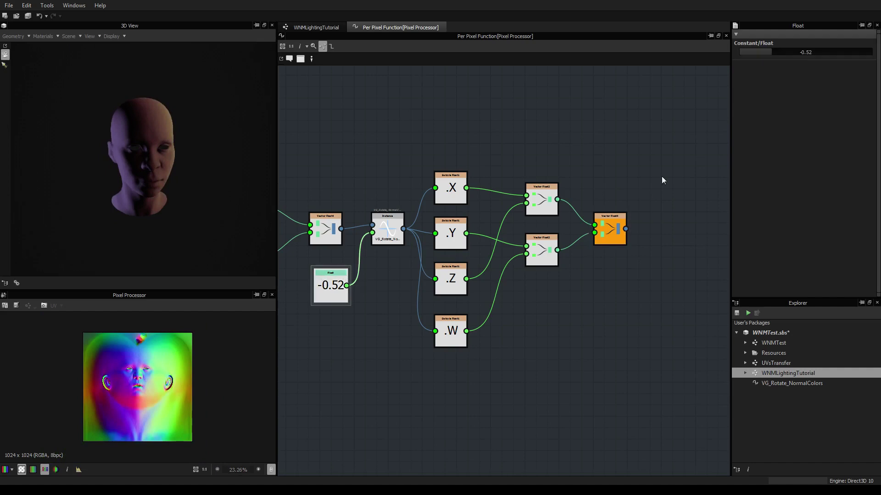
drag(765, 55, 836, 52)
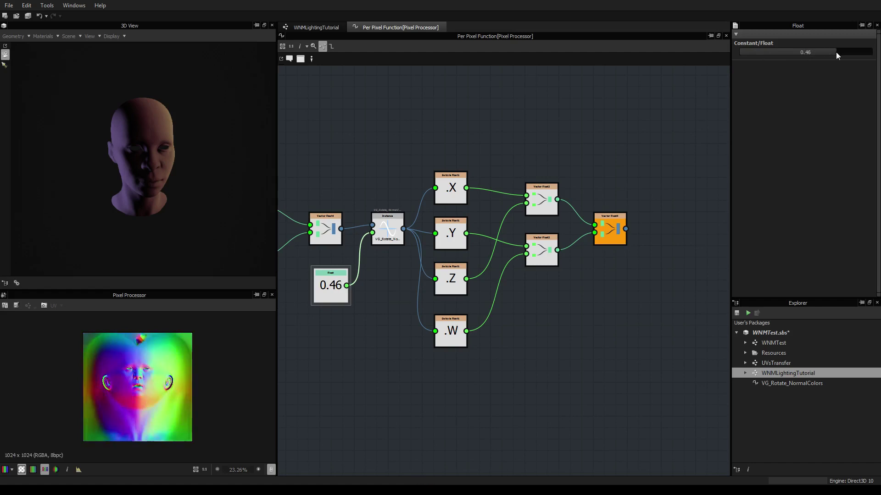
mouse_move(247, 96)
mouse_down()
mouse_move(92, 133)
mouse_move(219, 140)
mouse_move(119, 117)
mouse_up()
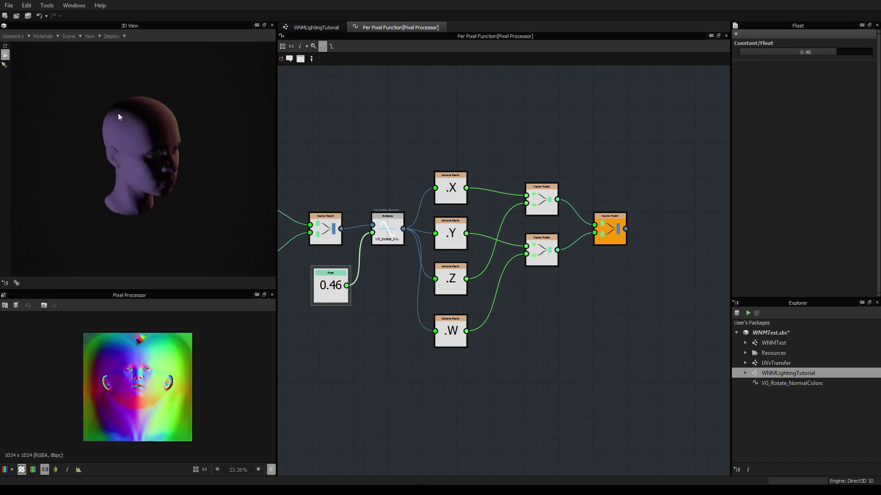
middle_drag(427, 238, 446, 168)
scroll(445, 168, down, 3)
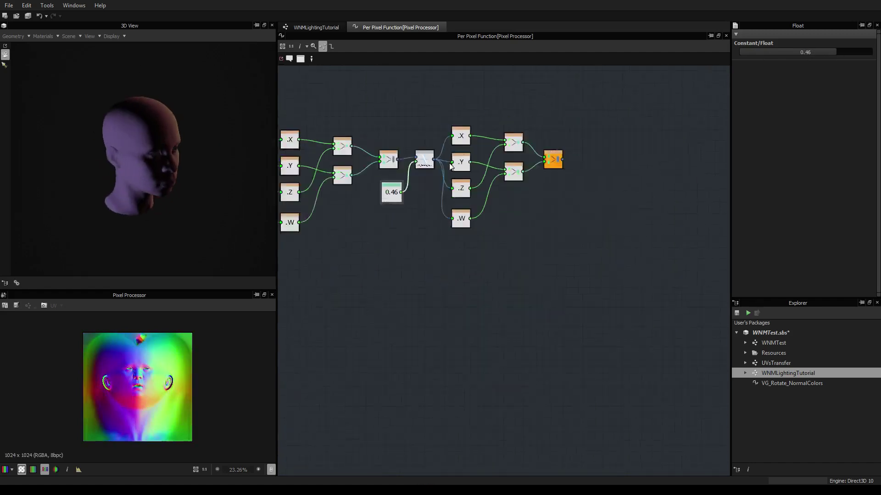
In WNMLightingTutorial, add a new Float input parameter and fix the RGRotation identifier
scroll(442, 169, up, 1)
middle_drag(350, 145, 500, 172)
scroll(501, 172, down, 3)
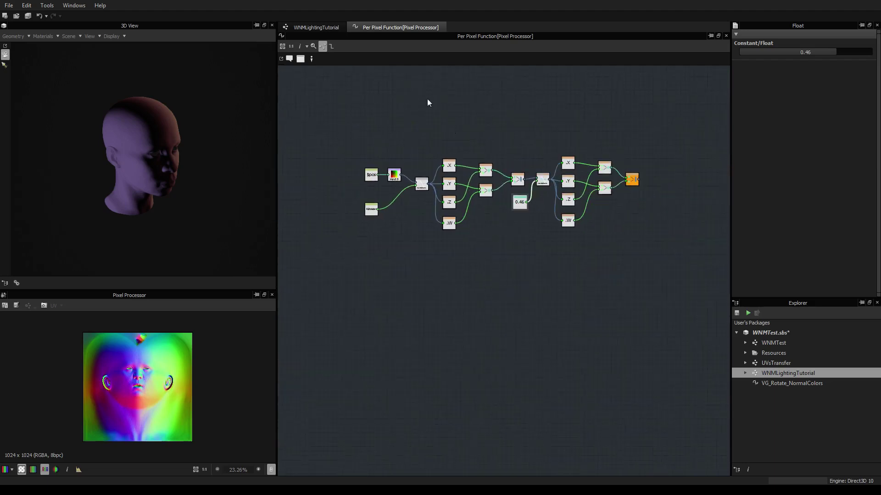
click(314, 28)
middle_drag(459, 223, 409, 197)
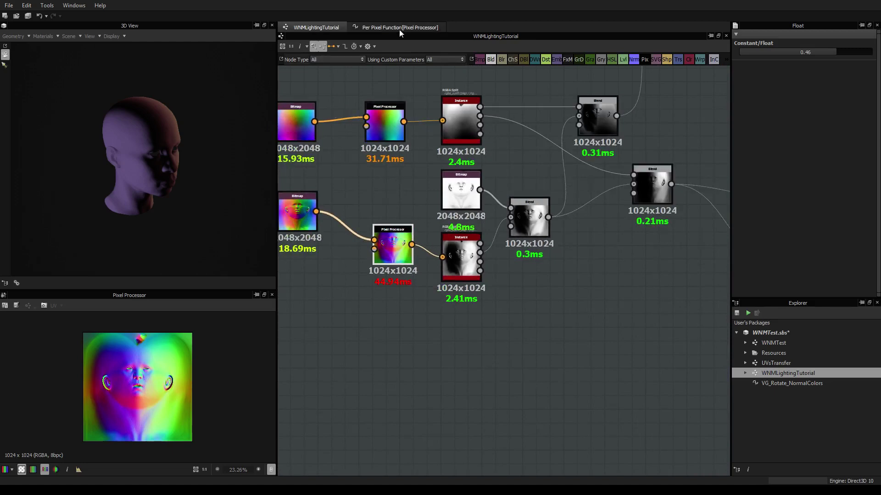
click(606, 263)
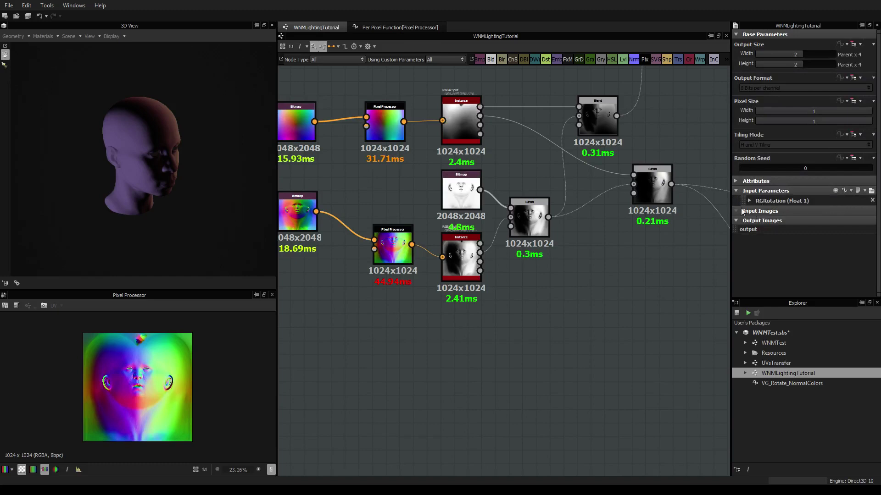
click(835, 190)
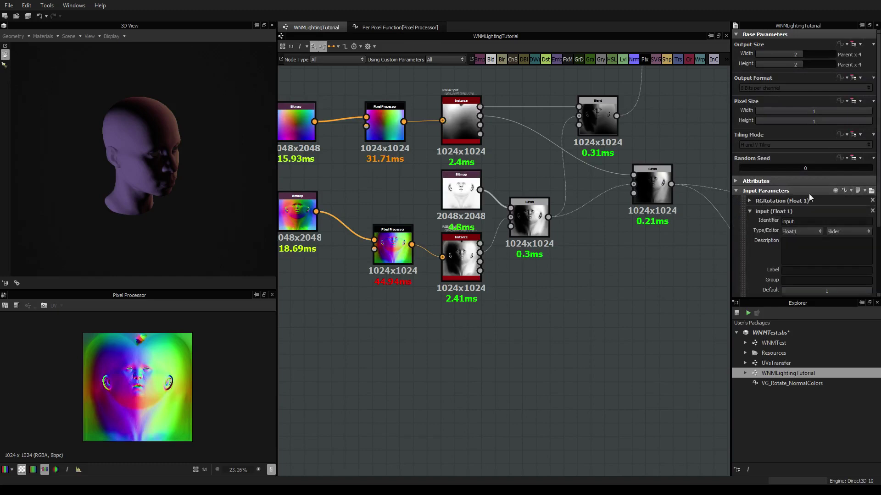
double_click(795, 222)
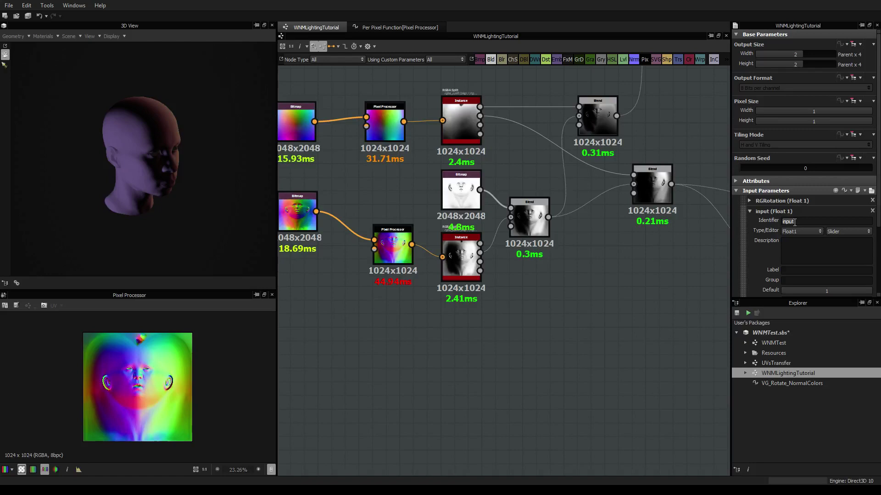
click(748, 201)
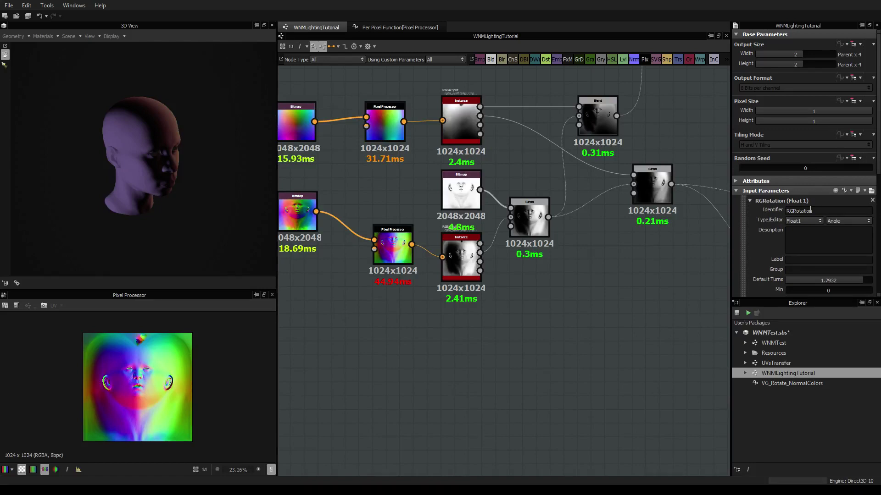
key(BackSpace)
text(G)
scroll(808, 250, down, 2)
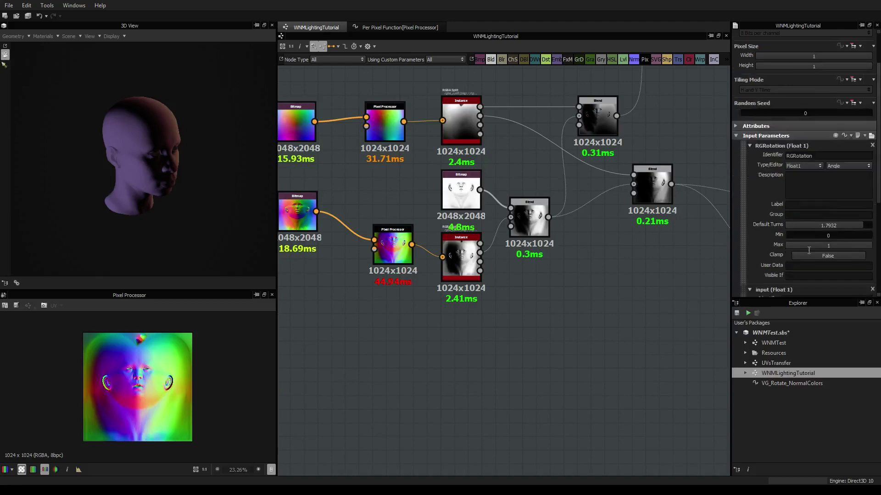
scroll(771, 257, down, 3)
Name the new parameter's identifier RBRotation and its label 'RB Rotation'
double_click(803, 216)
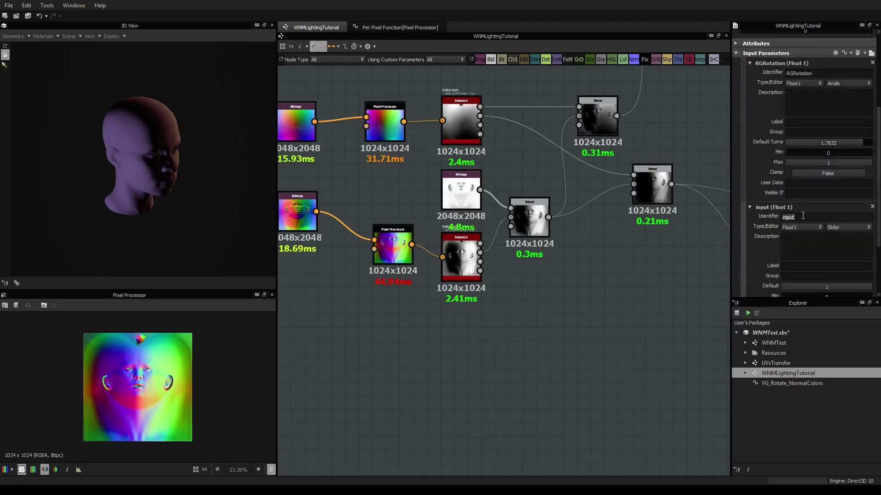
text(RB)
double_click(798, 218)
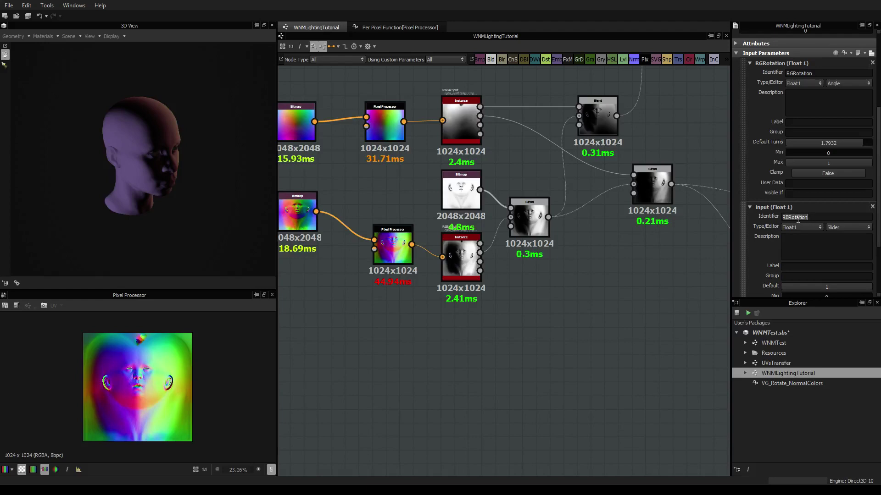
click(792, 267)
text(RB Rota)
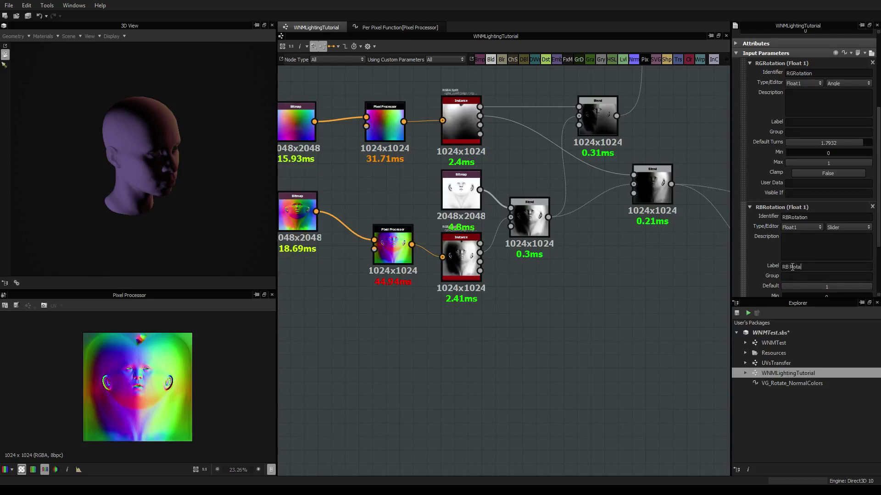
text(tion)
key(Return)
scroll(807, 283, down, 3)
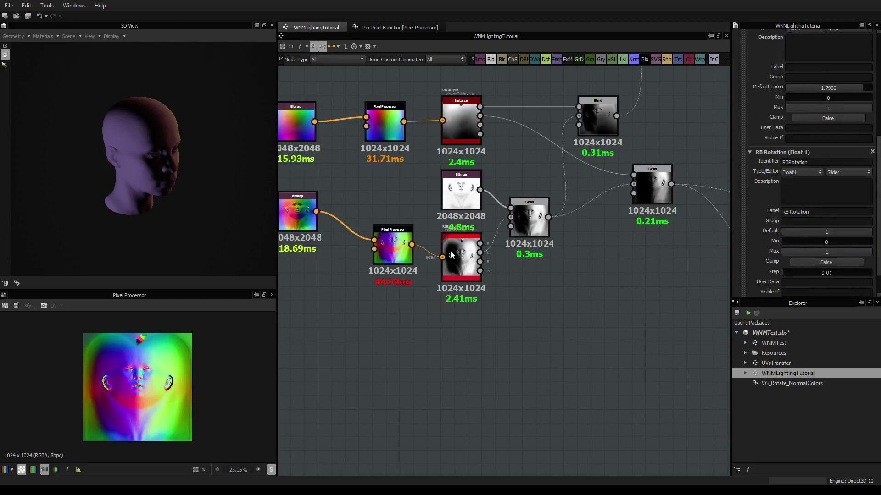
drag(402, 256, 402, 251)
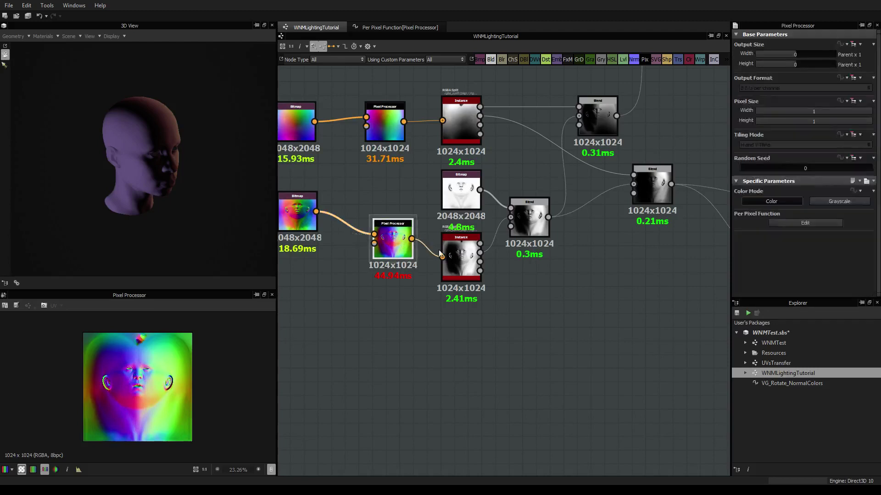
Add a Get Float reading RBRotation into the rotate instance's angle and delete the 0.46 Float
click(810, 222)
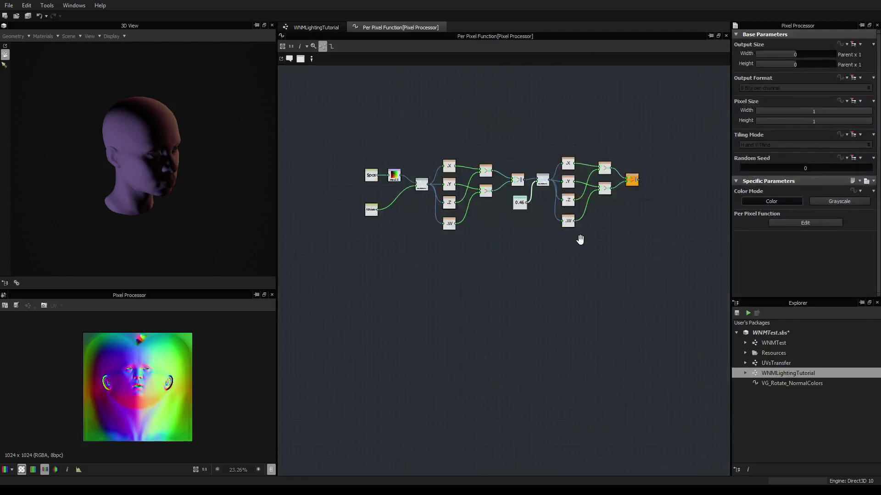
scroll(458, 250, up, 3)
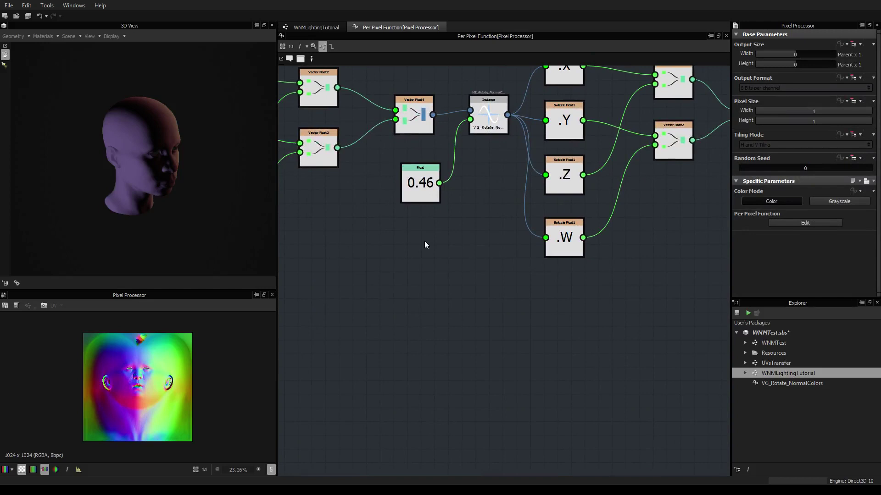
key(space)
text(get f)
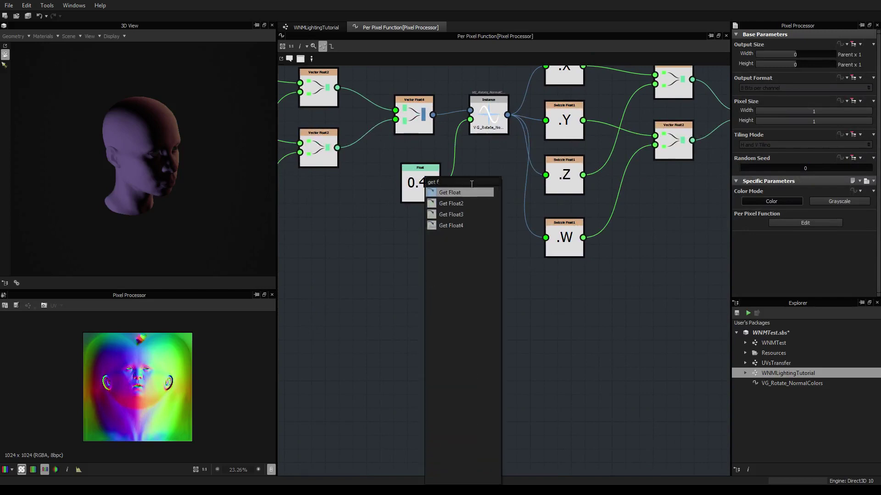
click(473, 194)
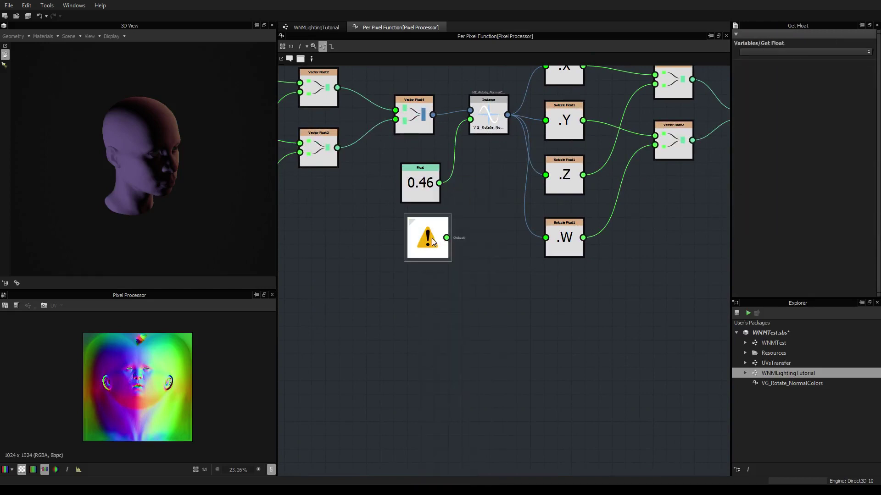
click(868, 52)
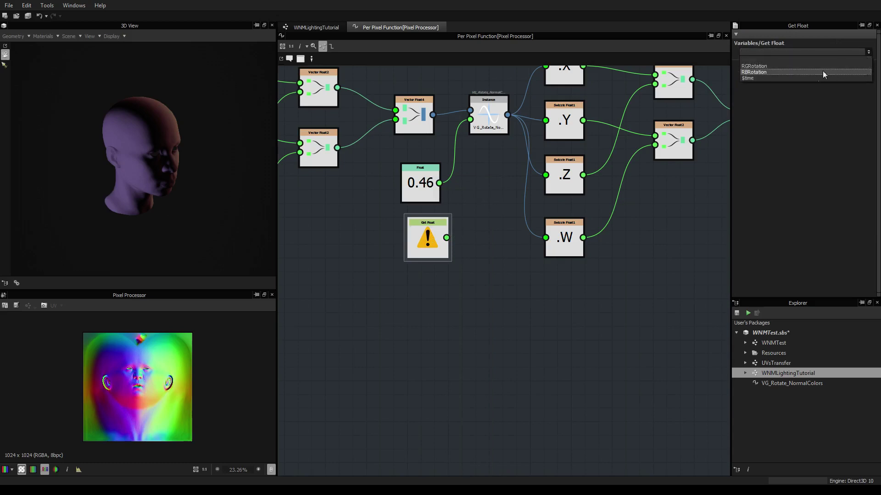
click(809, 74)
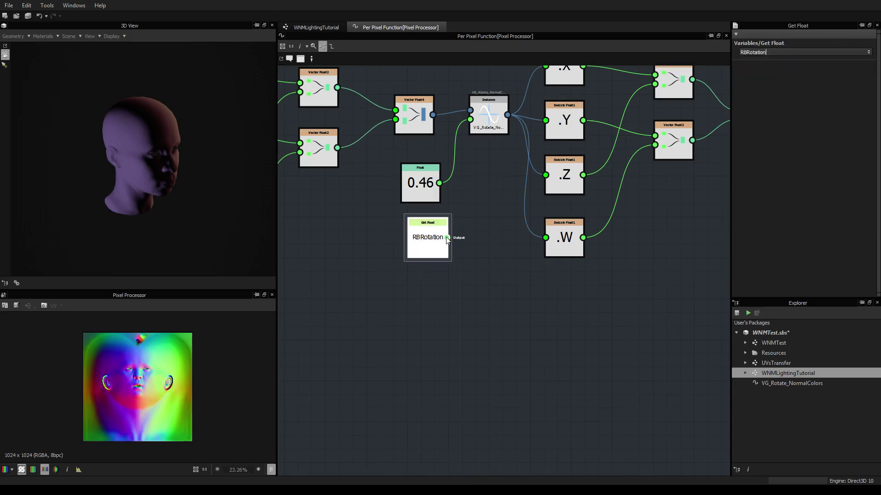
drag(446, 237, 470, 120)
click(424, 195)
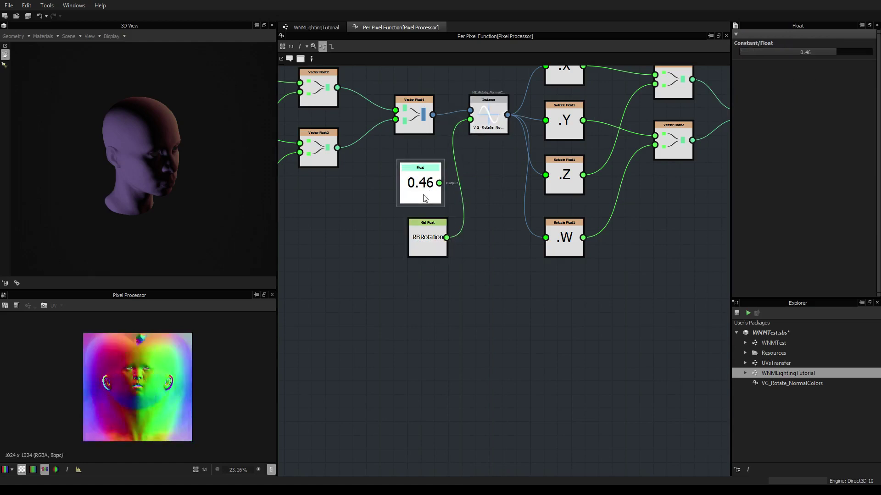
key(Delete)
scroll(427, 238, down, 4)
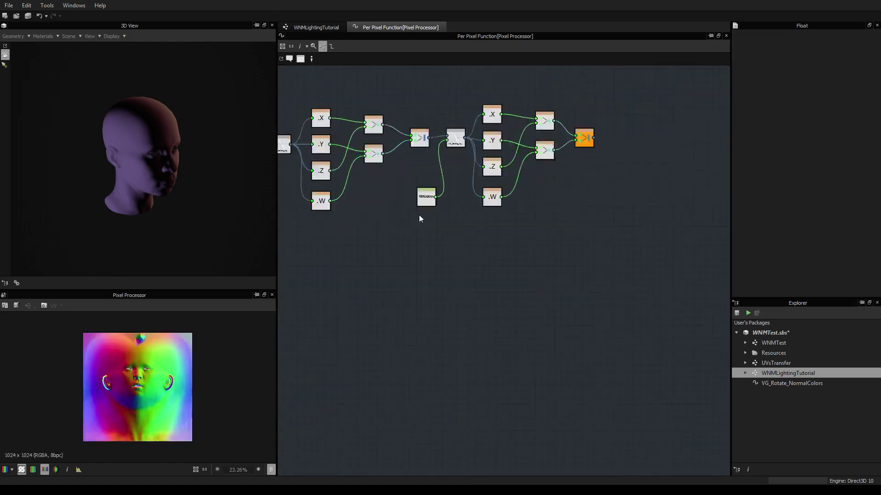
Return to the main lighting graph and display its outputs on the 3D head
middle_drag(419, 214, 544, 225)
scroll(544, 229, down, 1)
middle_drag(460, 153, 405, 152)
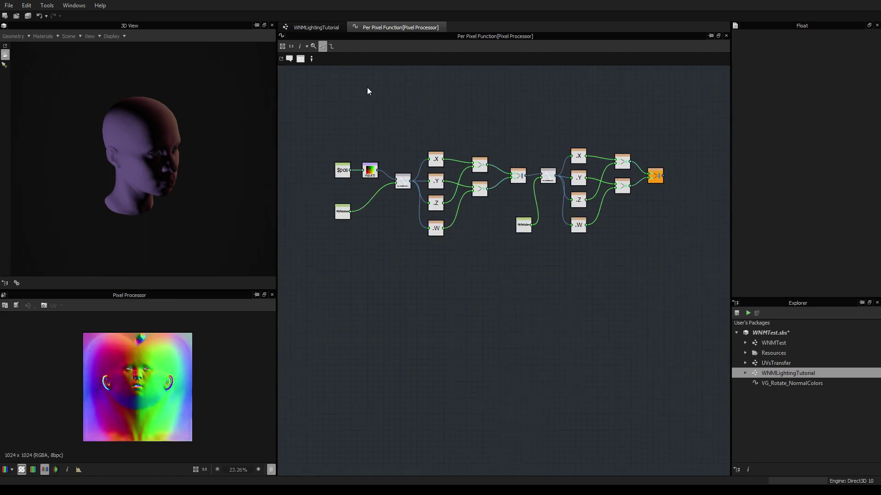
click(326, 27)
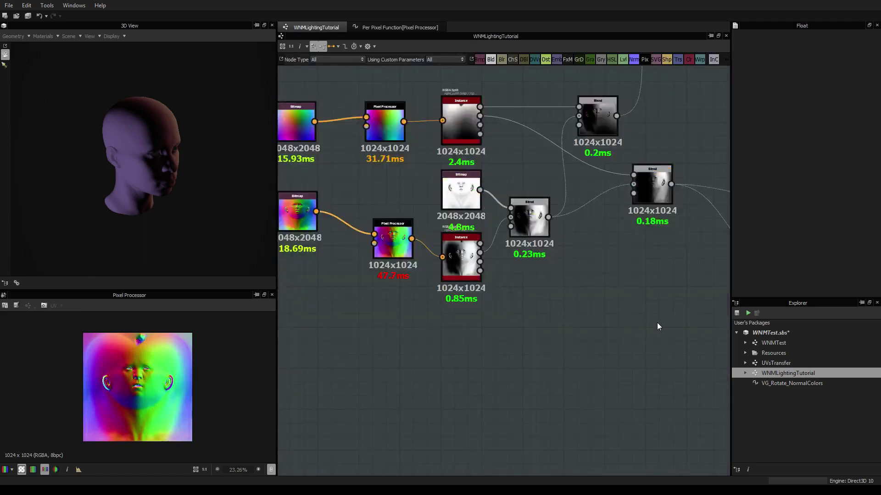
right_click(614, 280)
click(669, 120)
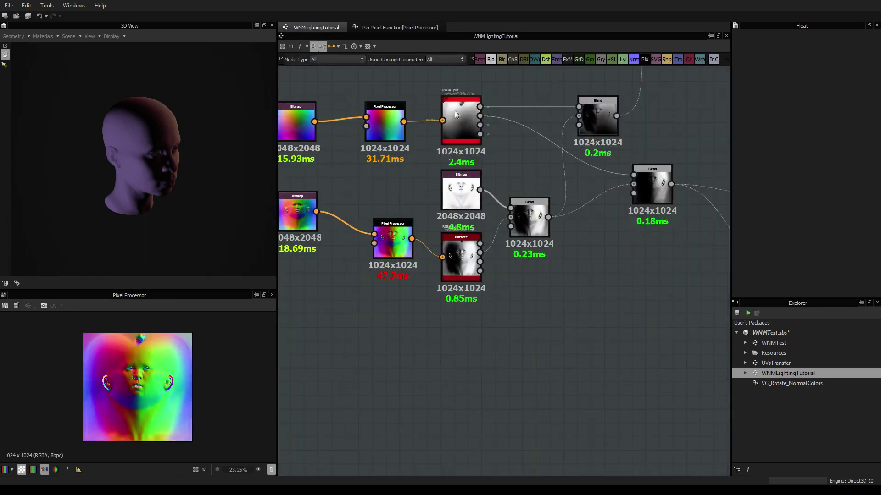
drag(143, 166, 125, 150)
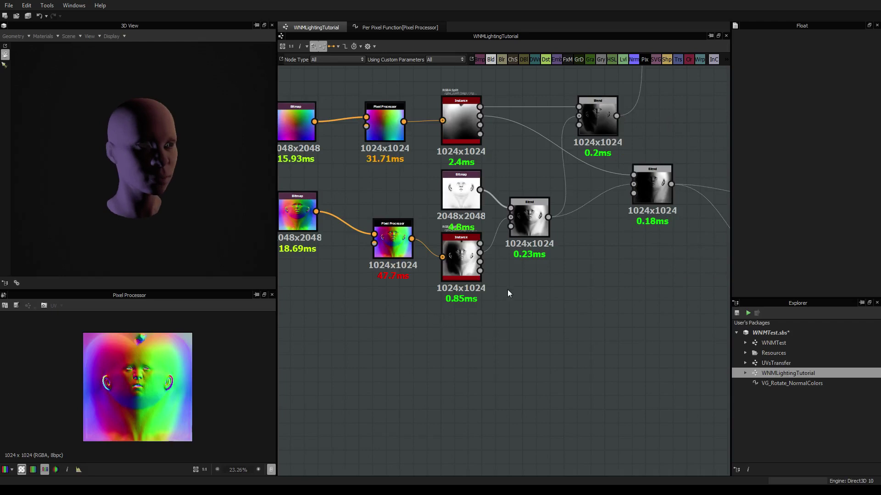
Preview the input parameters, setting RGRotation to about 834 degrees and RB Rotation to 0.5
double_click(575, 293)
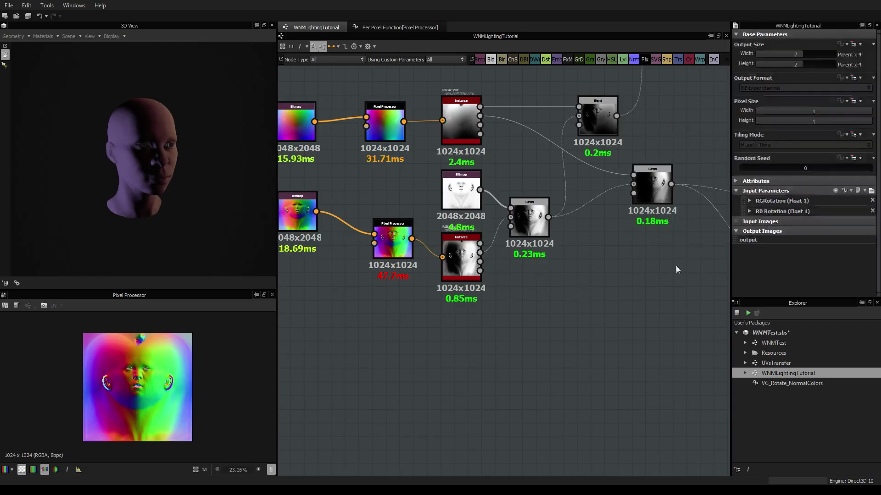
click(871, 191)
drag(760, 225, 767, 205)
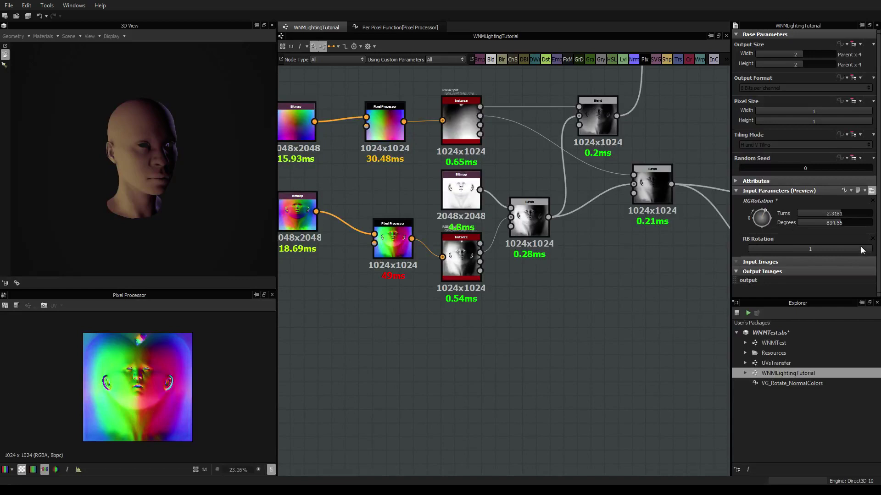
drag(860, 246, 769, 247)
mouse_move(177, 163)
mouse_down()
mouse_move(61, 164)
mouse_move(106, 157)
mouse_up()
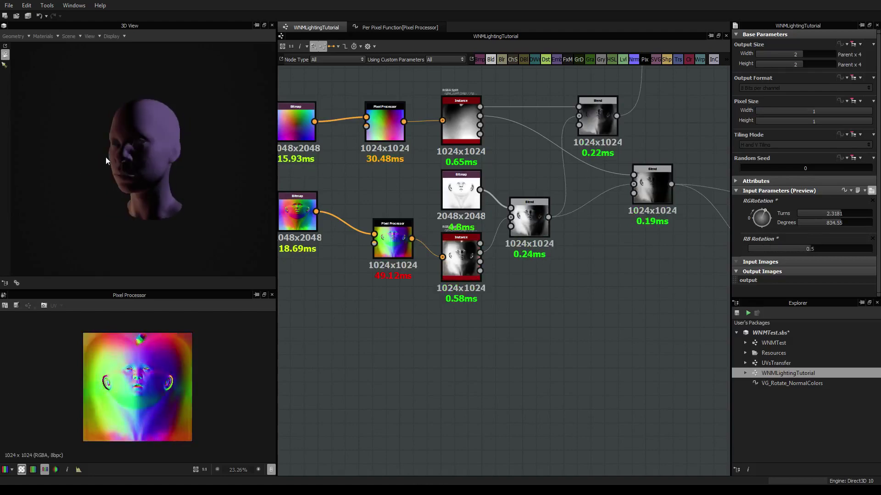
Re-center the main graph and select the lower Pixel Processor node
middle_drag(406, 210, 415, 238)
scroll(416, 238, down, 2)
scroll(416, 239, up, 5)
middle_drag(398, 200, 441, 233)
scroll(441, 233, down, 3)
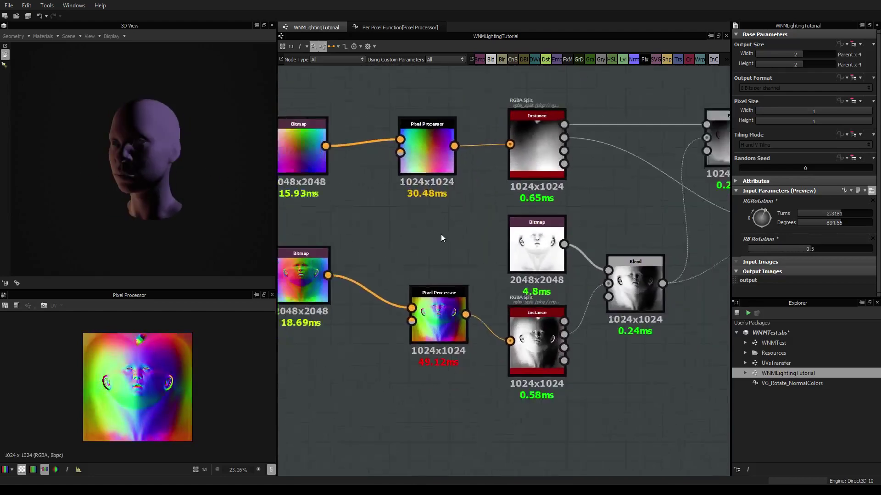
click(434, 178)
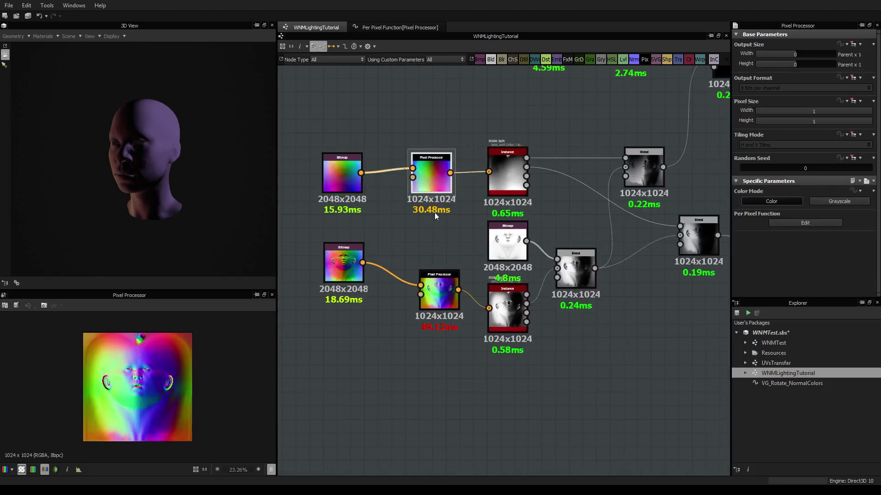
click(436, 288)
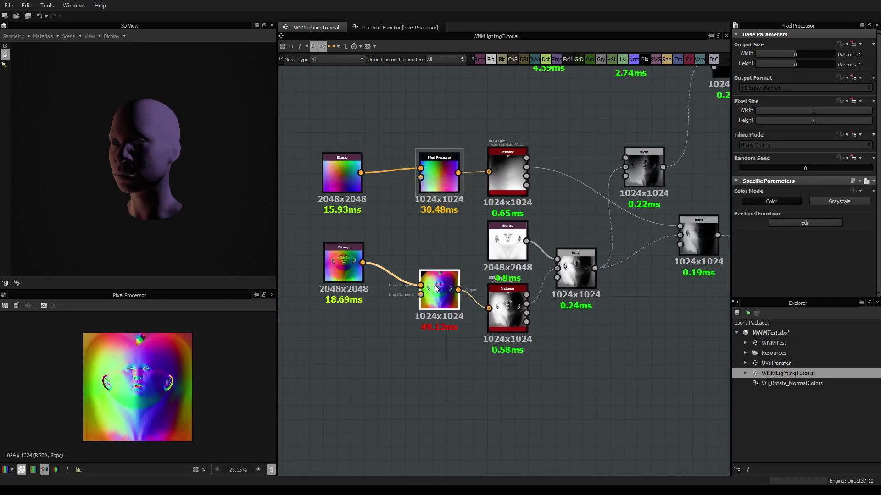
Duplicate the lower Pixel Processor, wire it from the upper Bitmap to the upper RGBA Split, replacing the old one
key(ctrl+d)
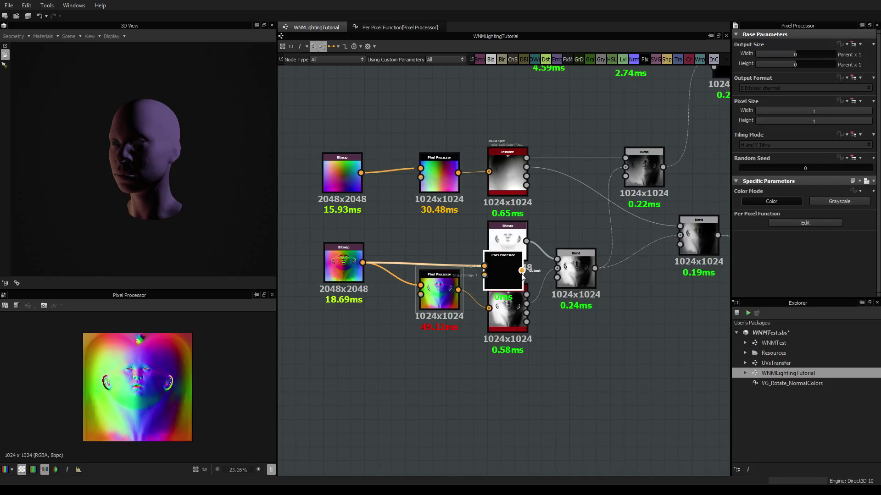
drag(511, 271, 432, 237)
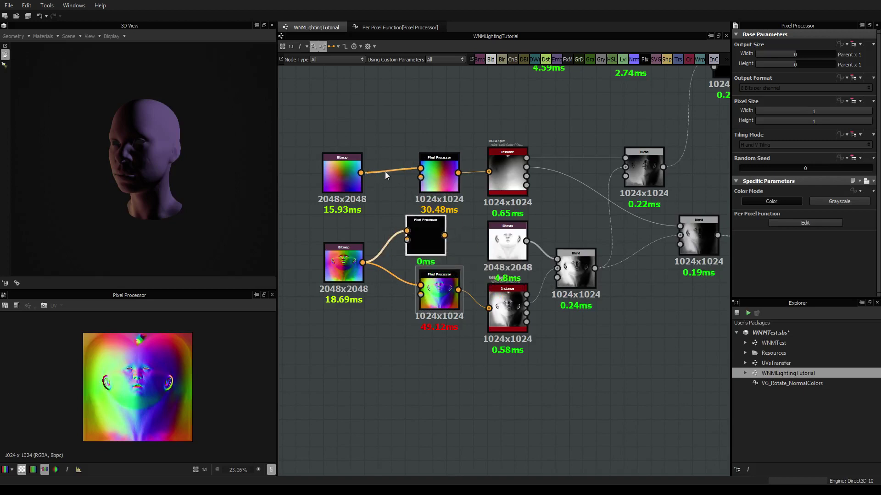
drag(421, 168, 407, 230)
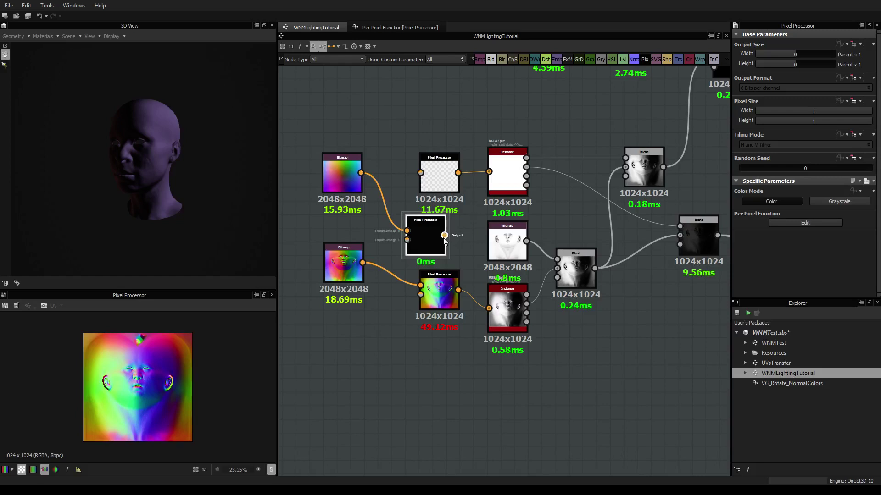
drag(479, 194, 489, 172)
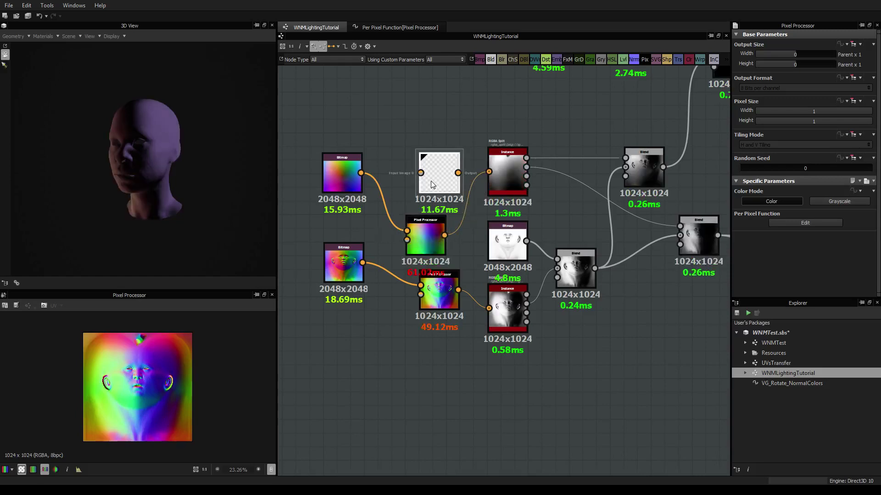
key(Delete)
drag(431, 233, 426, 170)
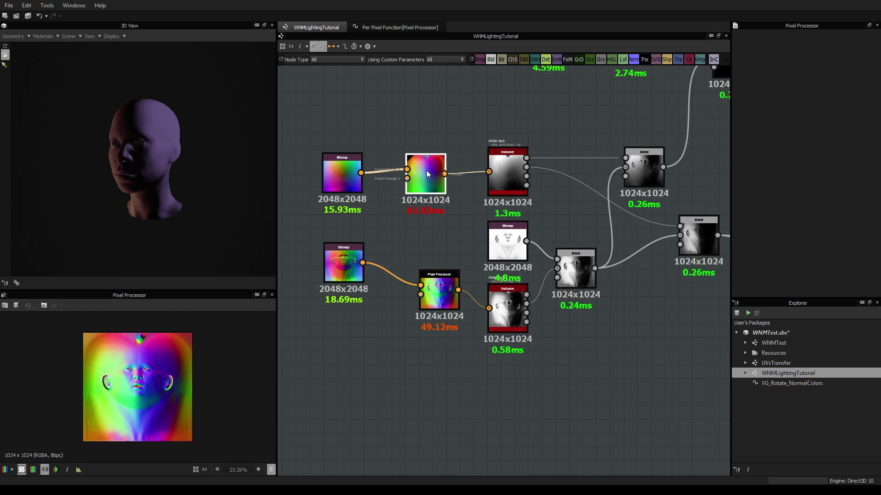
click(589, 345)
scroll(622, 344, down, 3)
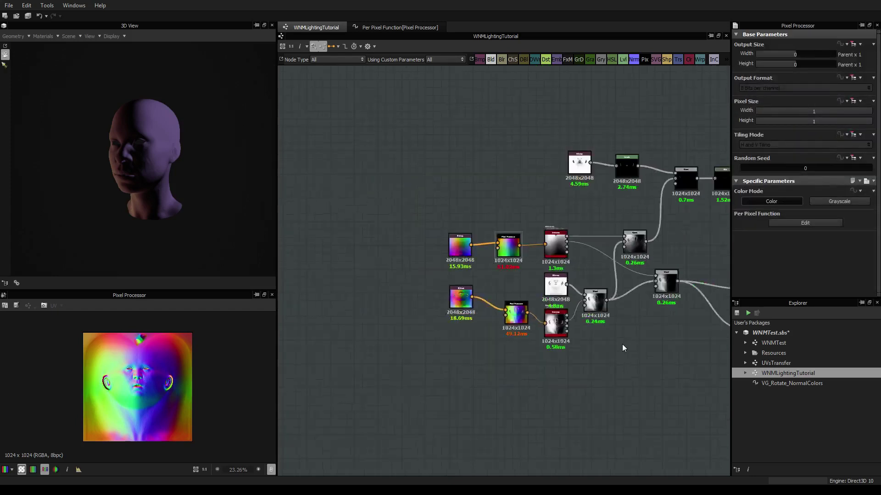
Show the graph's own input parameters and toggle their live preview on and back off
middle_drag(621, 332, 465, 327)
scroll(465, 327, down, 2)
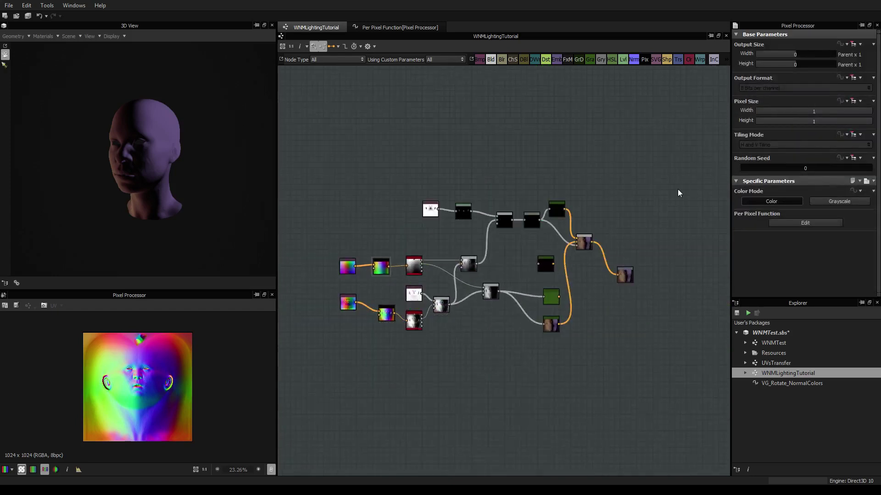
click(642, 190)
click(871, 191)
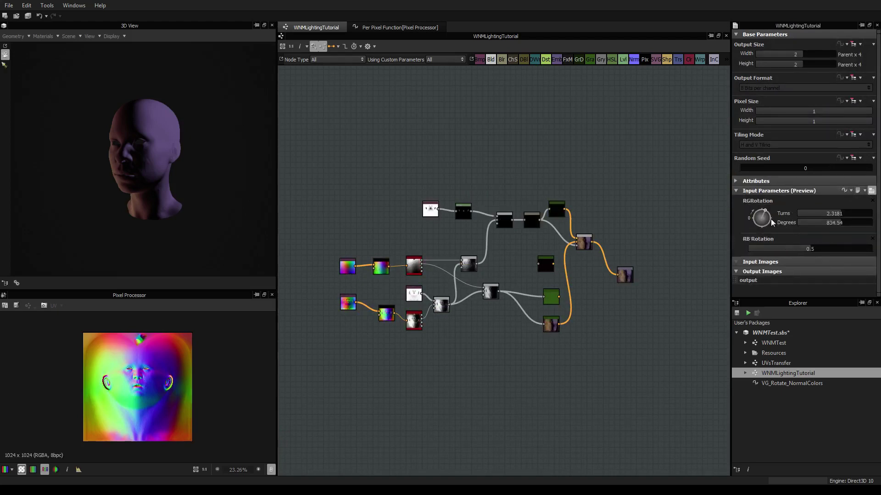
click(871, 191)
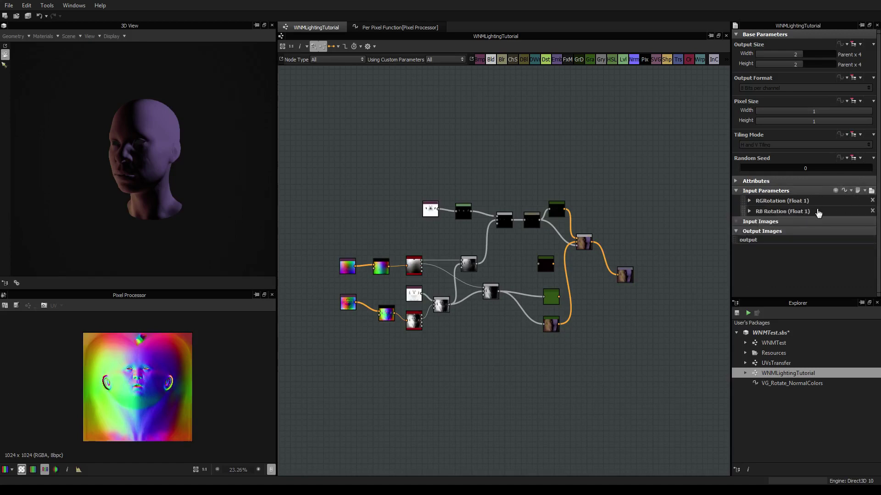
Give RB Rotation an Angle editor, then preview and test its dial, leaving it at 0
click(749, 211)
click(841, 230)
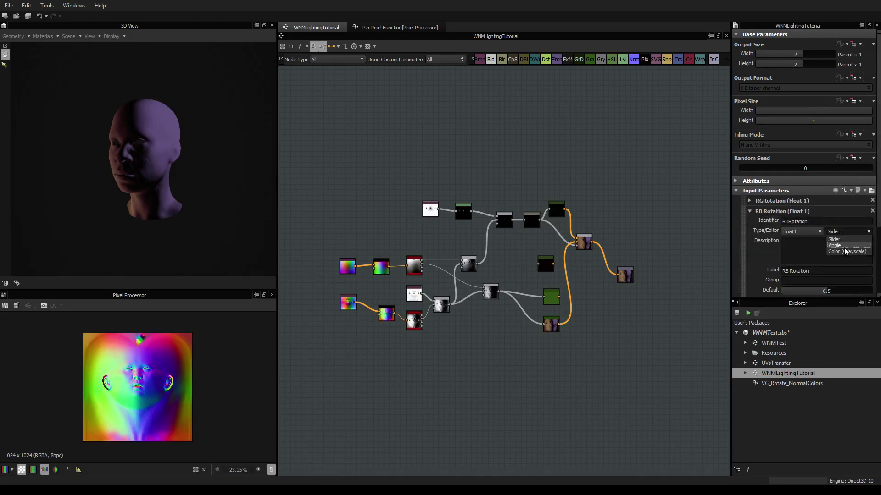
click(844, 246)
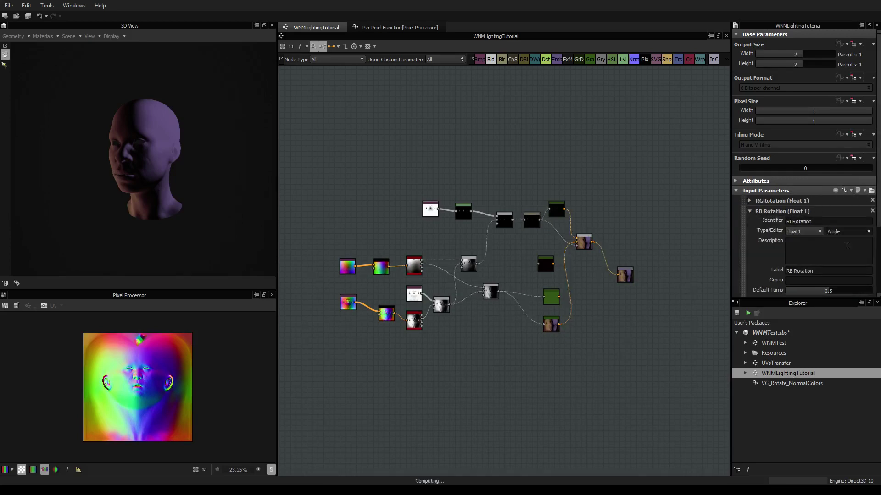
click(871, 191)
drag(825, 251, 797, 249)
scroll(452, 309, up, 3)
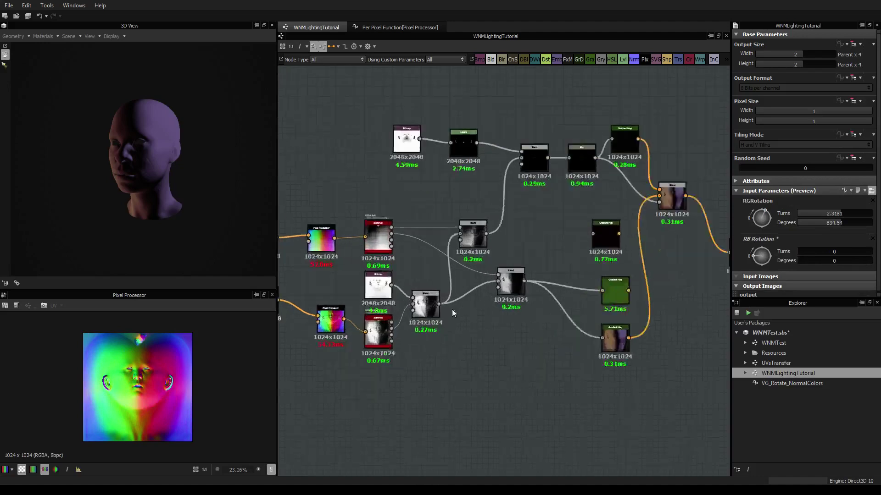
Frame the Blend node and dial RB Rotation's preview to 0.8799 turns (316.79°)
scroll(432, 306, up, 5)
middle_drag(431, 305, 545, 248)
scroll(431, 283, down, 2)
scroll(543, 249, up, 3)
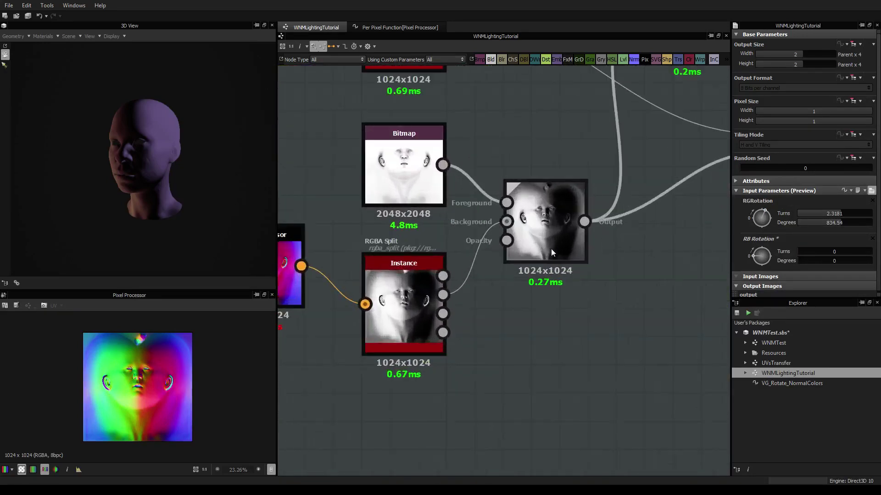
scroll(551, 249, up, 1)
scroll(551, 249, down, 3)
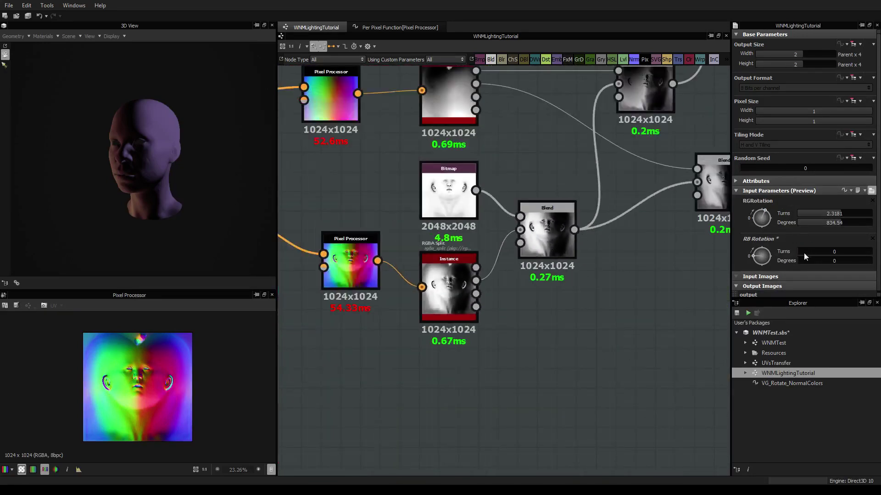
scroll(408, 229, up, 3)
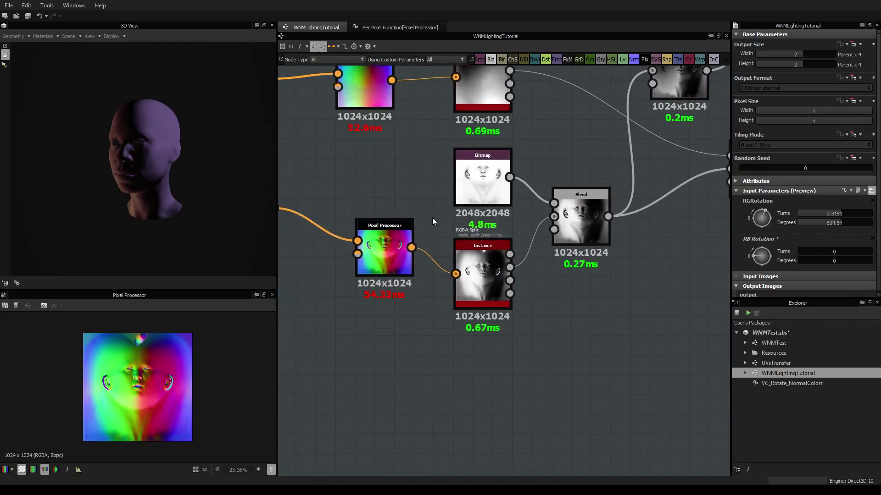
scroll(426, 225, down, 1)
middle_drag(383, 226, 434, 214)
scroll(520, 216, down, 2)
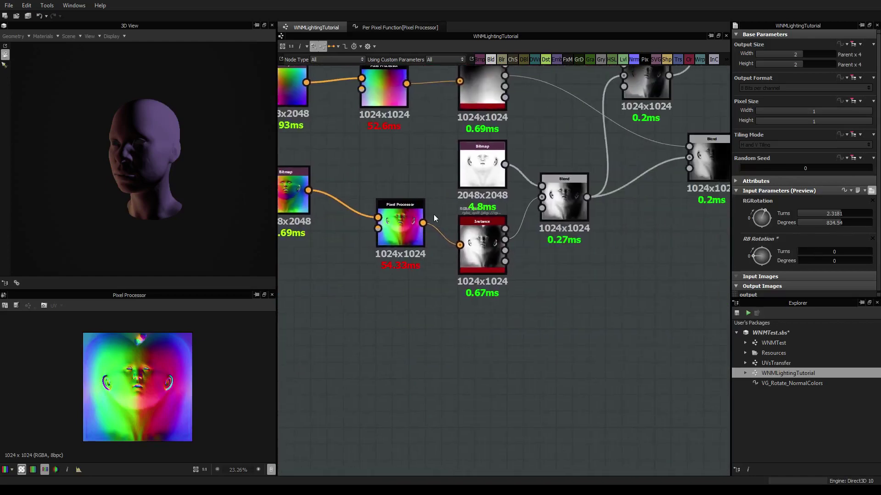
scroll(432, 215, up, 4)
middle_drag(523, 219, 465, 206)
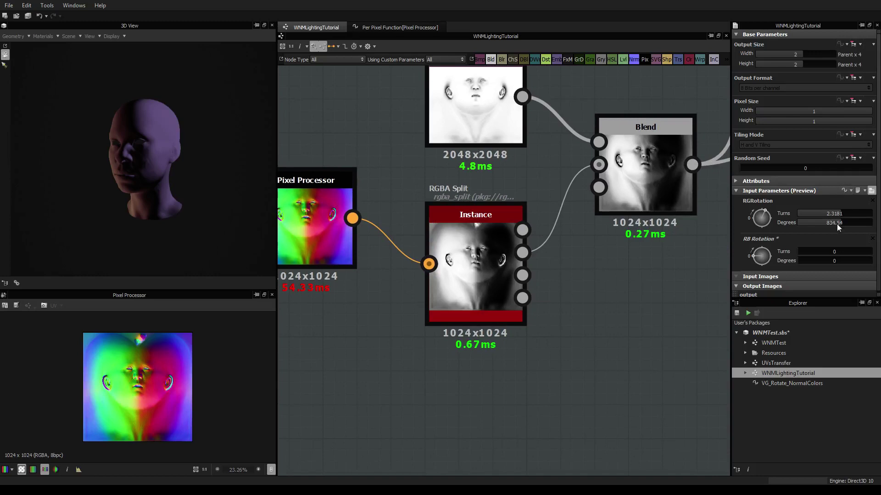
drag(800, 251, 863, 257)
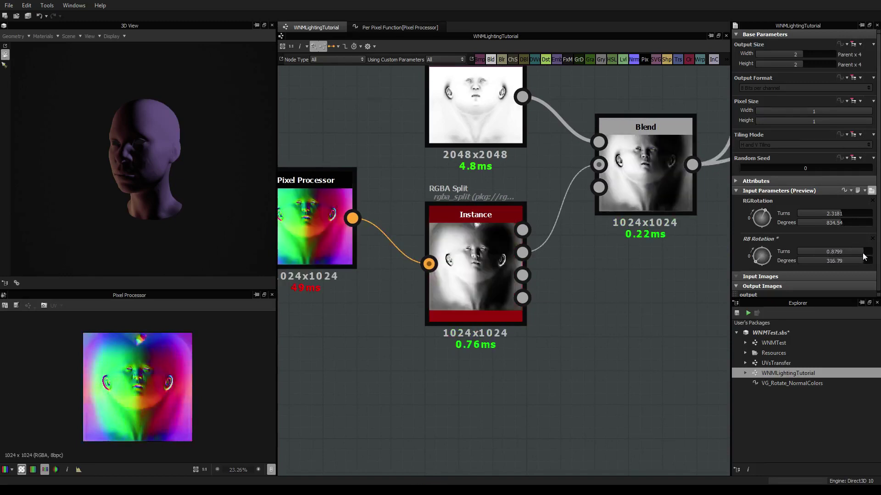
scroll(580, 243, down, 4)
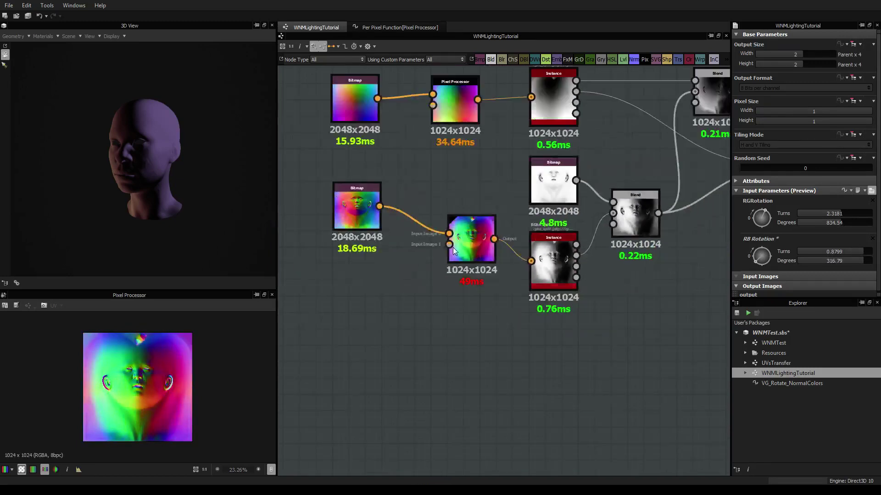
Drag RGRotation's default turns down from 2.318 for skin tones, then collapse it to reveal RB Rotation
click(469, 245)
scroll(462, 244, up, 2)
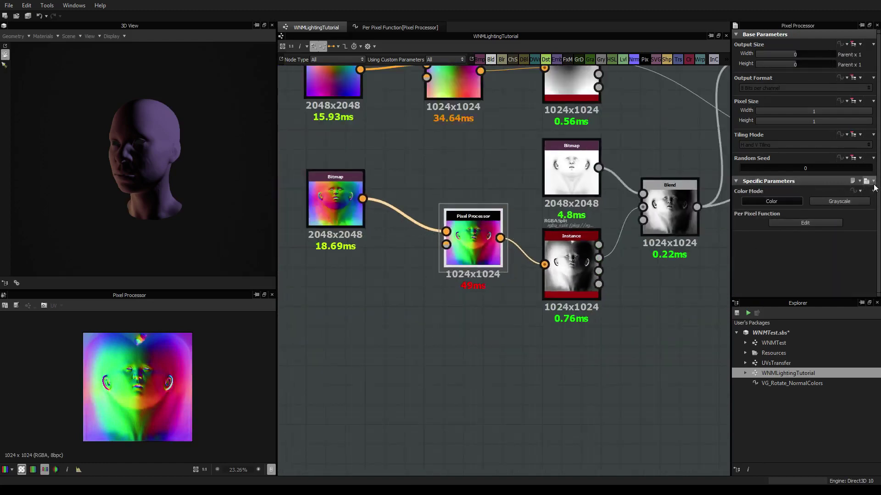
click(610, 305)
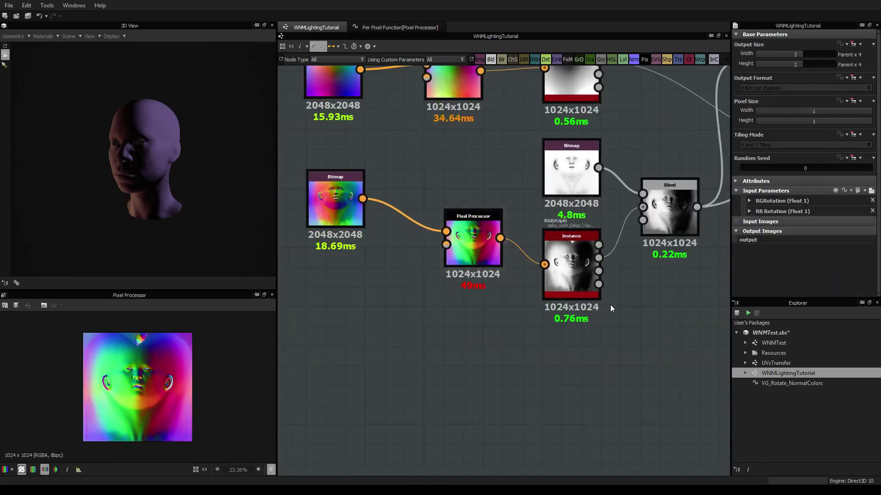
click(749, 202)
scroll(772, 240, down, 3)
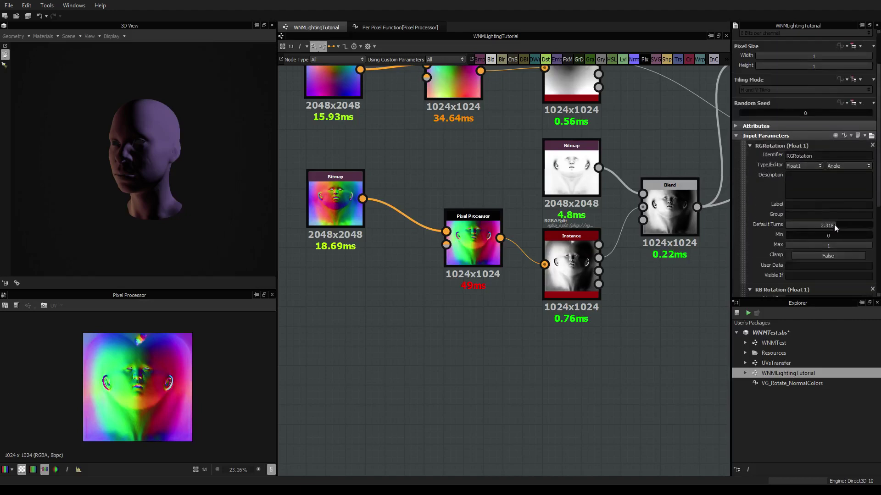
drag(833, 224, 771, 228)
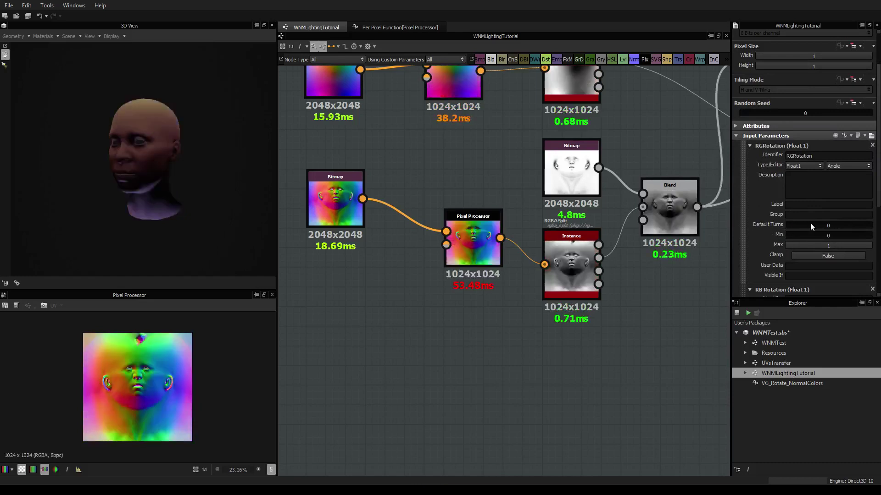
mouse_move(793, 225)
mouse_down()
mouse_move(819, 227)
mouse_move(808, 226)
mouse_up()
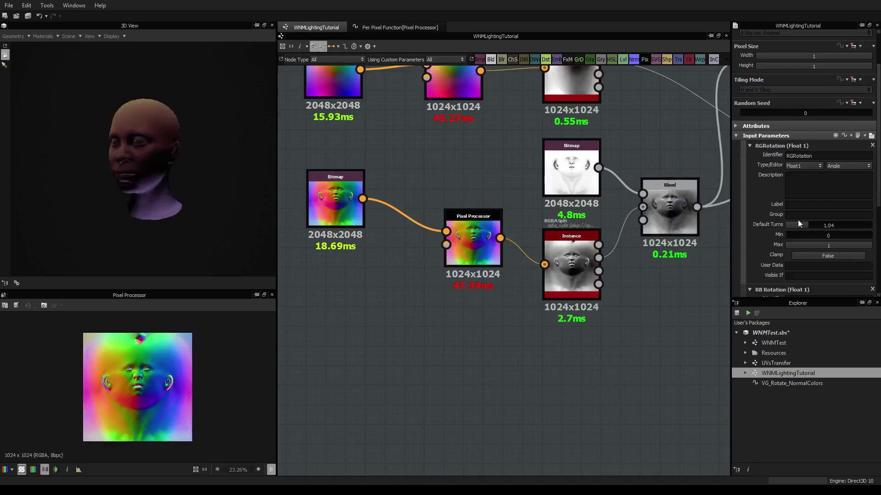
click(749, 145)
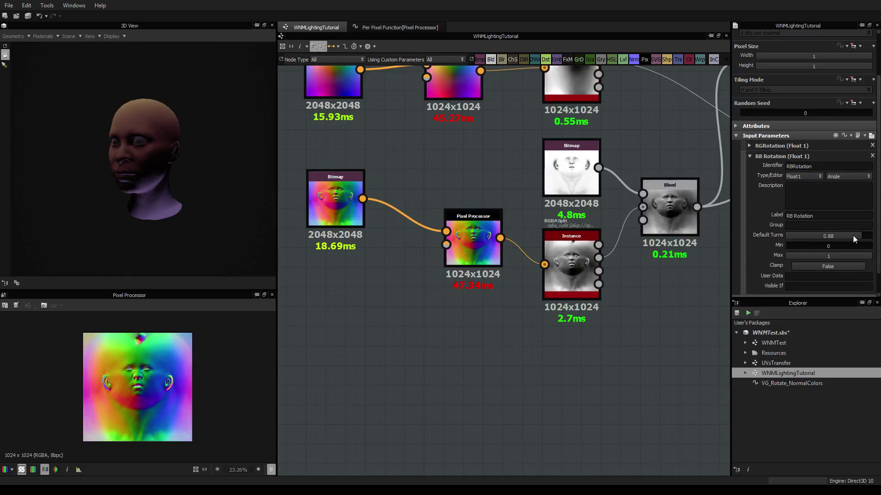
Set RB Rotation's default to 0.65 turns and check the head's warm lighting in 3D View
mouse_move(852, 235)
mouse_down()
mouse_move(780, 237)
mouse_move(841, 238)
mouse_up()
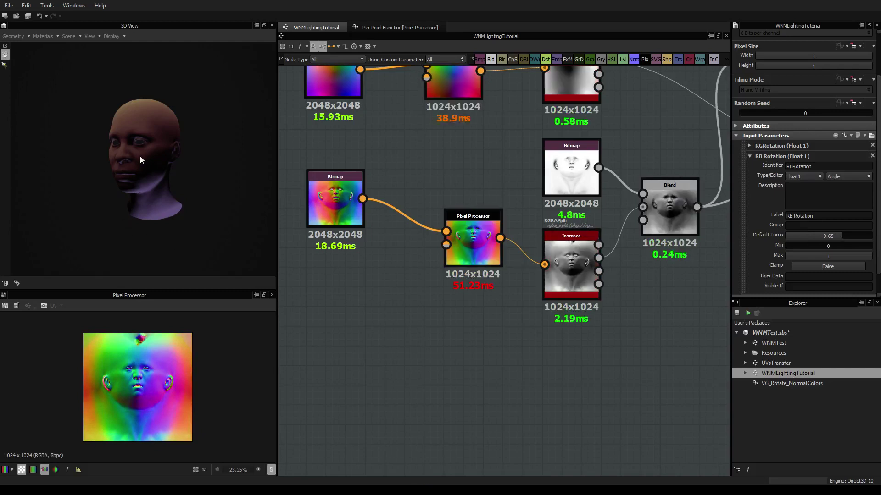
drag(139, 156, 191, 172)
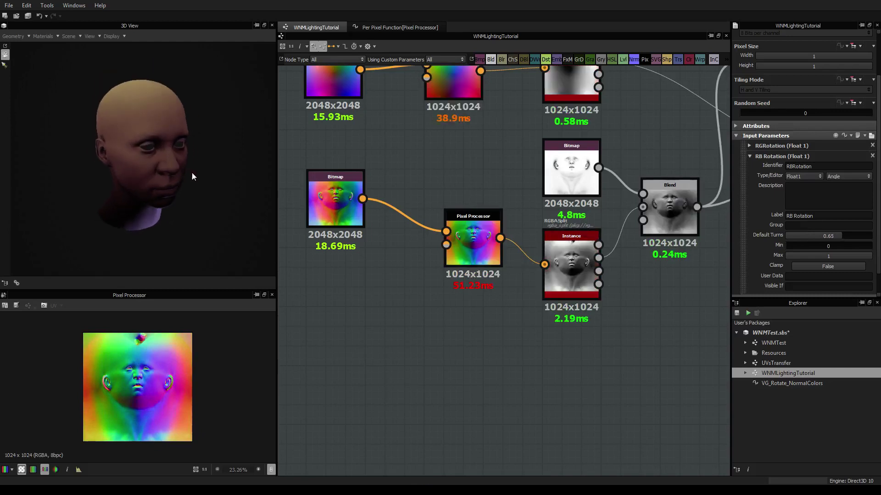
middle_drag(612, 255, 476, 227)
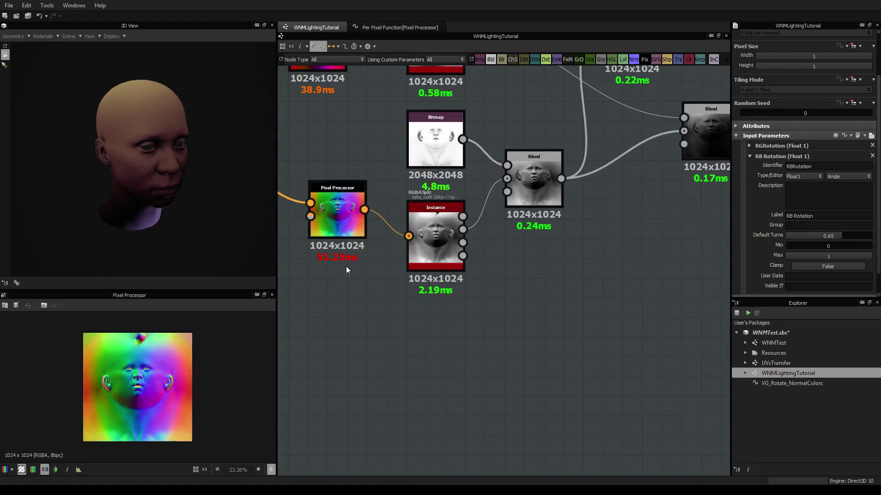
middle_drag(352, 222, 452, 252)
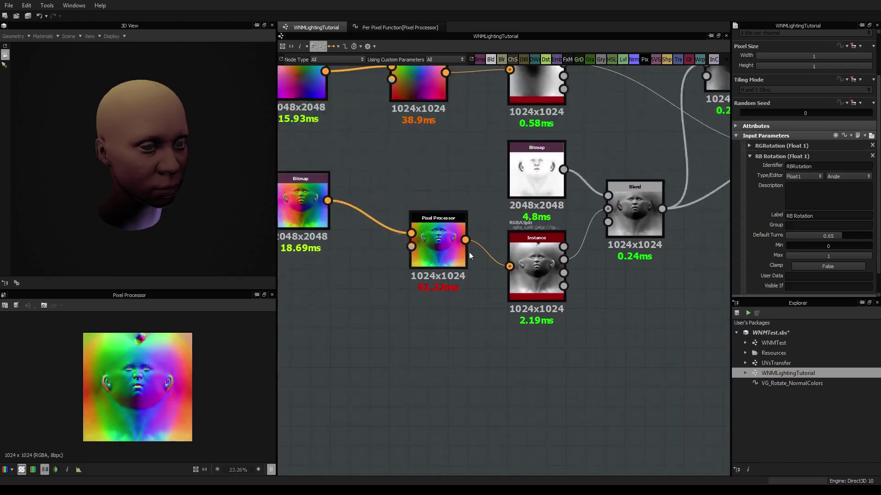
Open the Pixel Processor's per-pixel function graph and frame its swizzle nodes
click(447, 236)
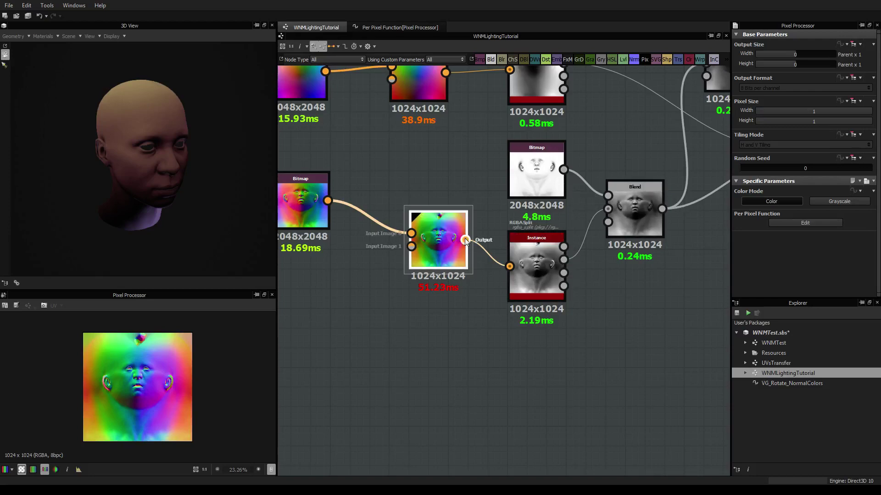
click(808, 222)
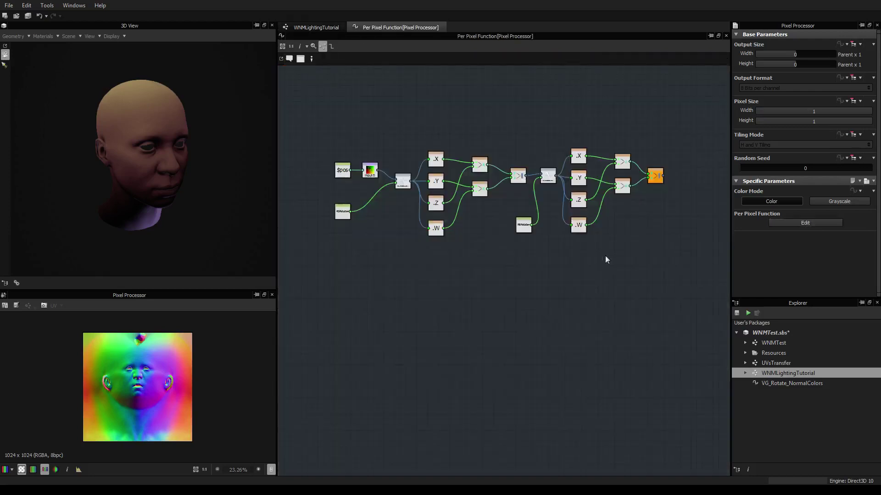
scroll(502, 326, up, 3)
middle_drag(453, 308, 662, 321)
scroll(660, 320, down, 2)
scroll(498, 248, up, 3)
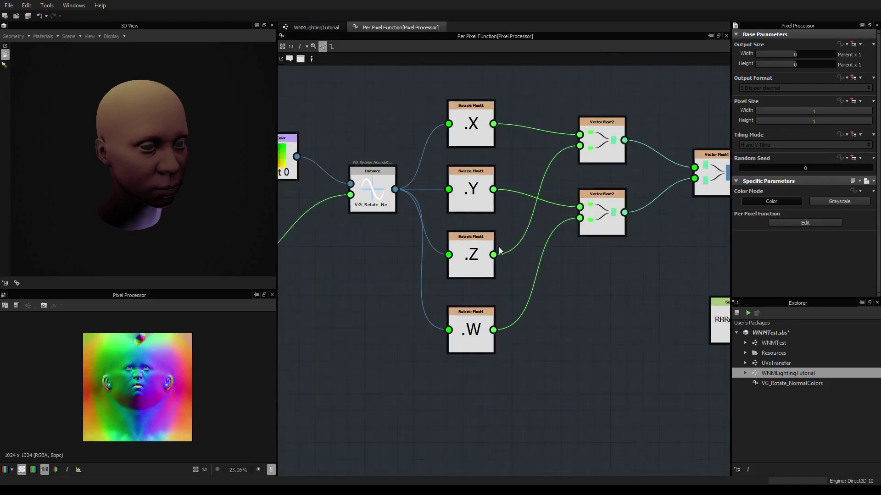
middle_drag(491, 230, 501, 258)
scroll(501, 258, up, 3)
scroll(502, 206, down, 4)
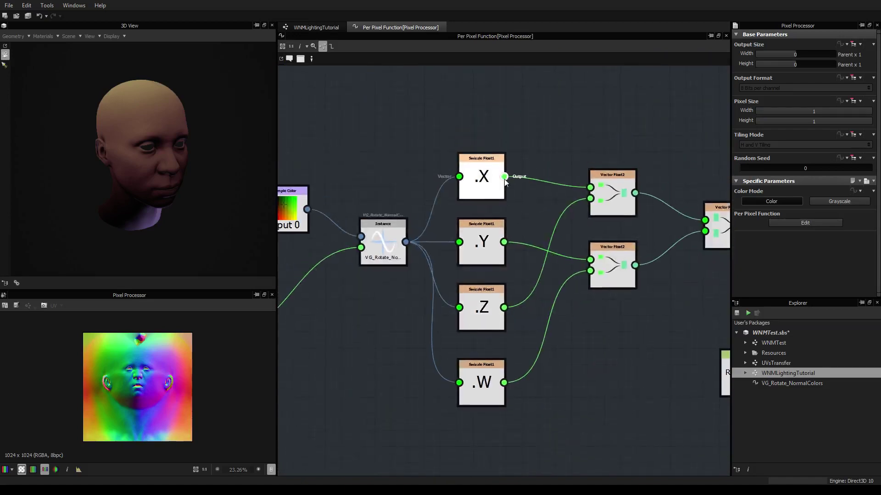
scroll(504, 158, up, 3)
scroll(456, 174, down, 2)
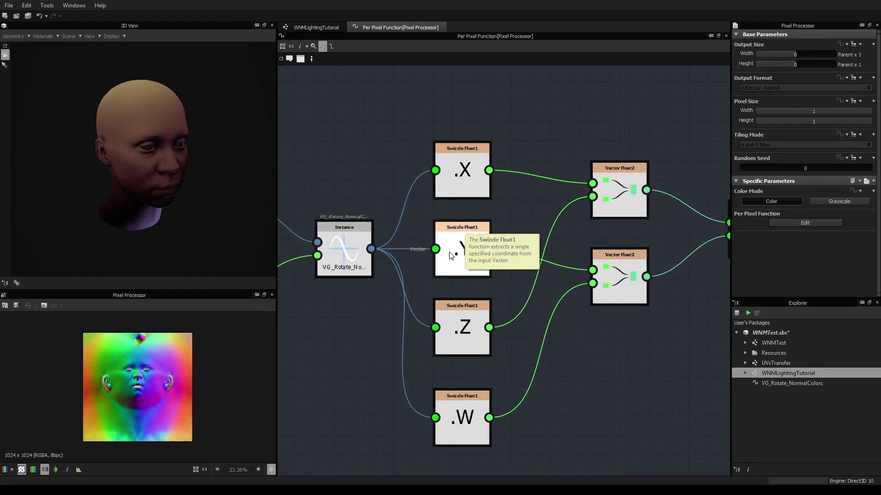
Trace the Get Float, RBRotation input and second rotation instance, selecting the .Y swizzle node
middle_drag(554, 313, 493, 260)
scroll(472, 276, down, 3)
alt+drag(450, 275, 525, 283)
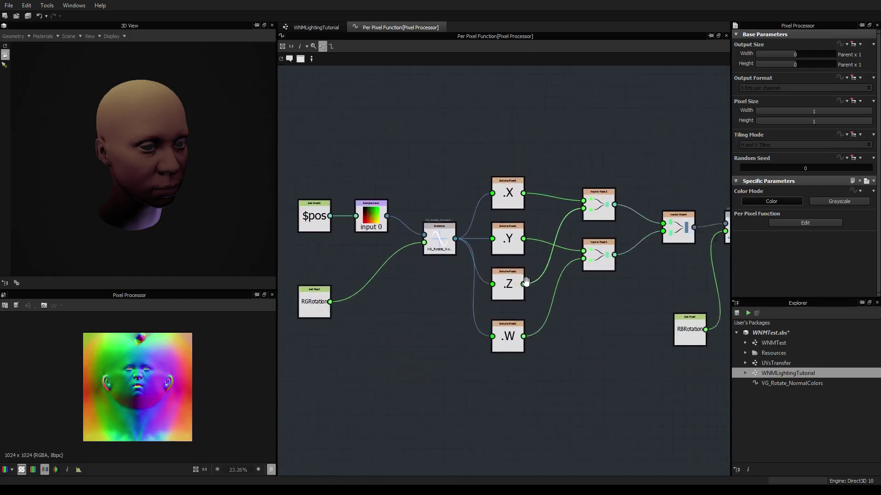
alt+drag(587, 305, 511, 301)
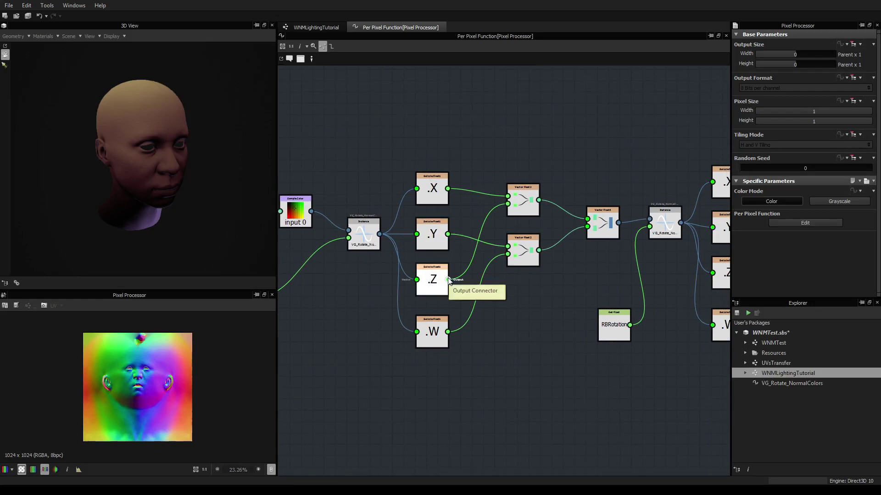
middle_drag(532, 282, 516, 285)
click(412, 236)
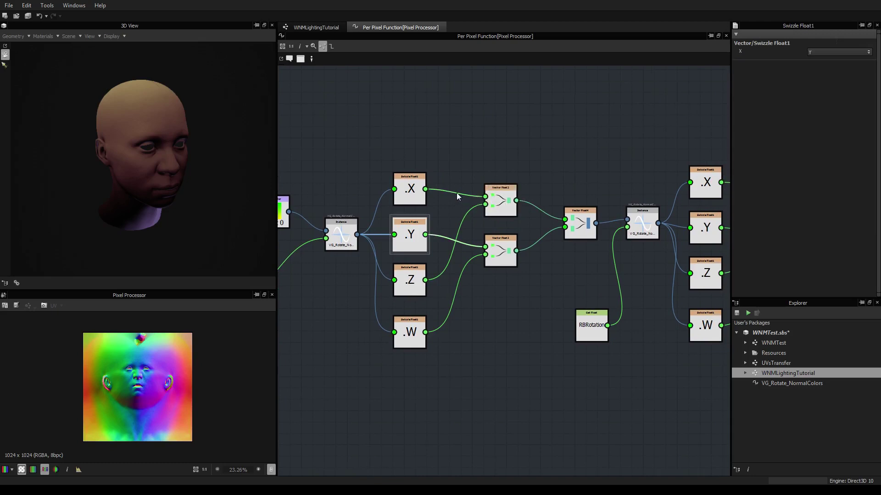
mouse_move(531, 248)
middle_down()
mouse_move(472, 256)
mouse_move(516, 253)
middle_up()
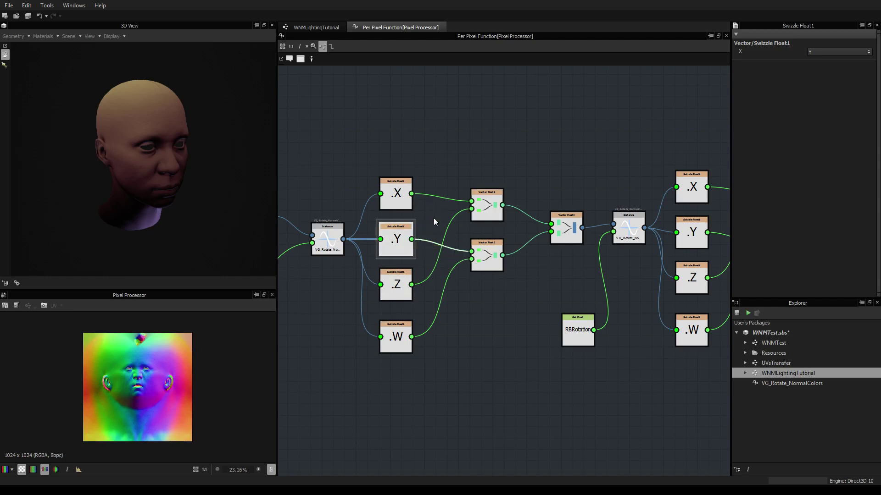
Swap the .X and .Y links into the first Vector Float2, toggling the swap a few times
drag(435, 177, 429, 250)
key(x)
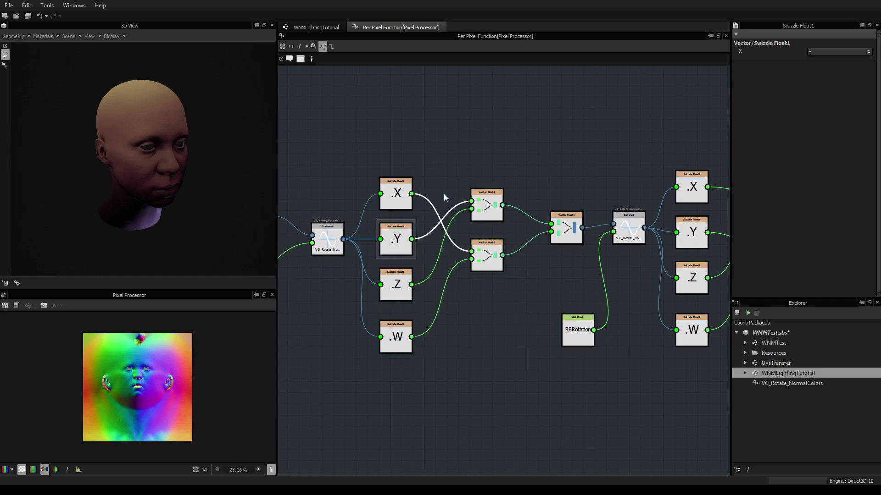
key(x)
key(x)
key(x)
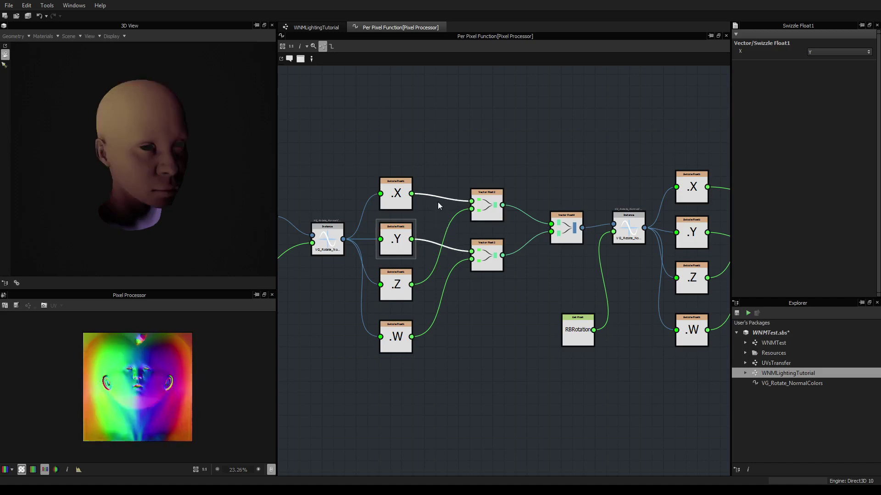
key(x)
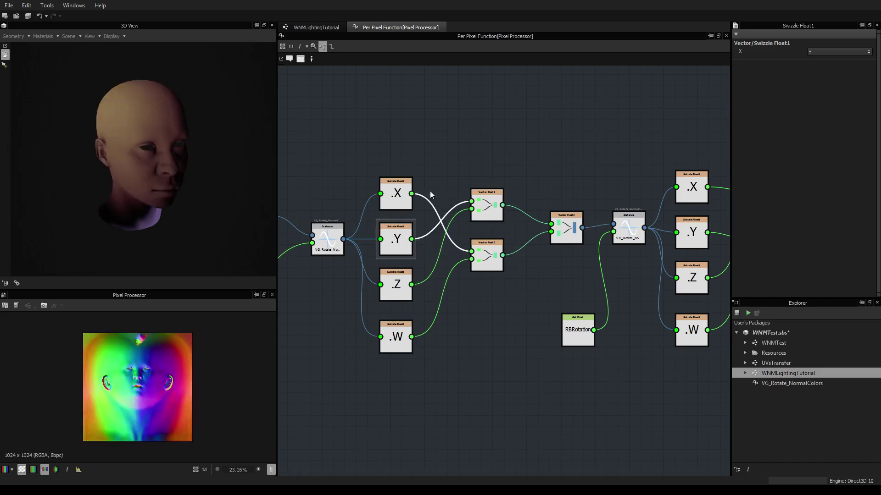
middle_drag(560, 289, 615, 278)
scroll(588, 277, down, 2)
scroll(550, 282, up, 3)
scroll(615, 278, down, 2)
middle_drag(682, 279, 632, 288)
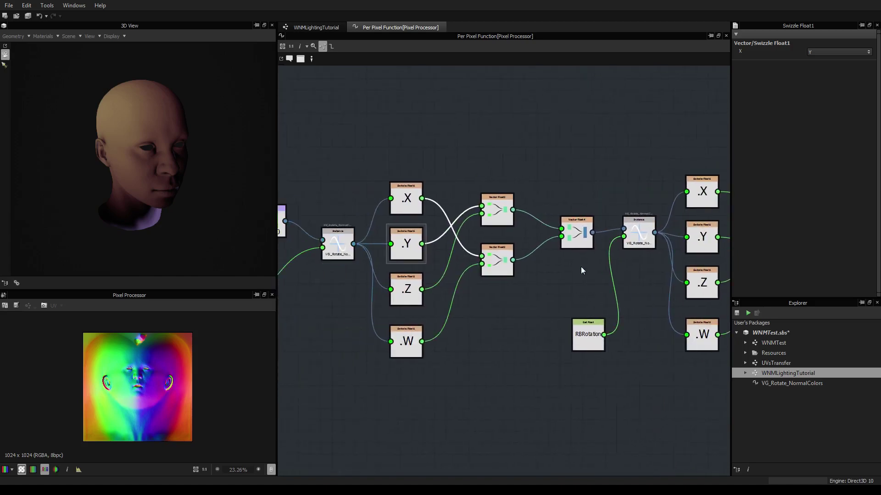
middle_drag(574, 302, 546, 305)
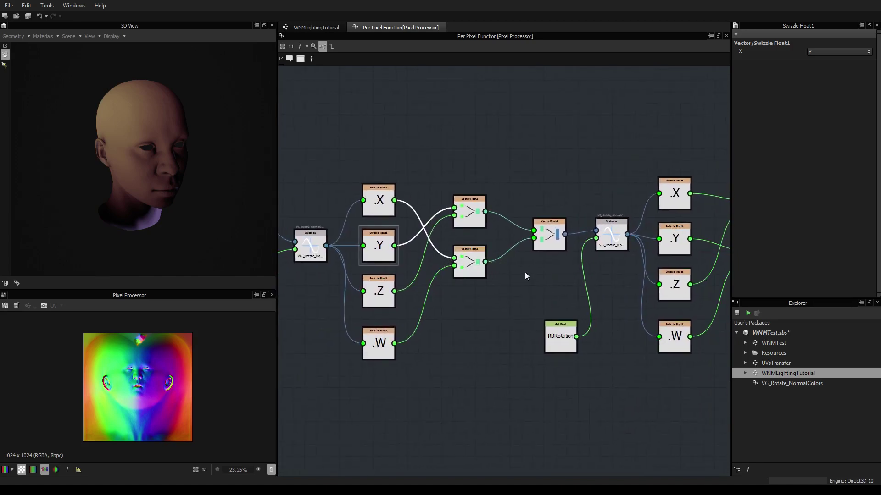
middle_drag(616, 262, 457, 259)
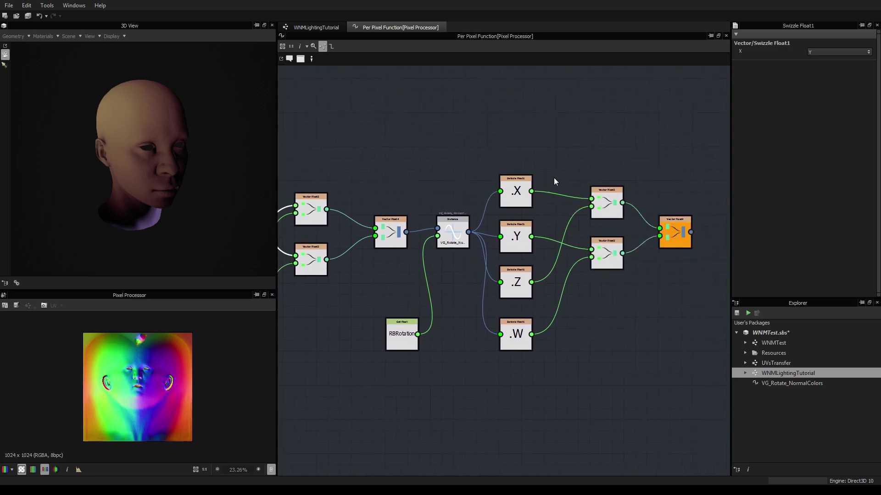
Swap the .X and .Y links in the second swizzle chain, then swap them back
drag(550, 177, 549, 249)
middle_drag(452, 258, 621, 239)
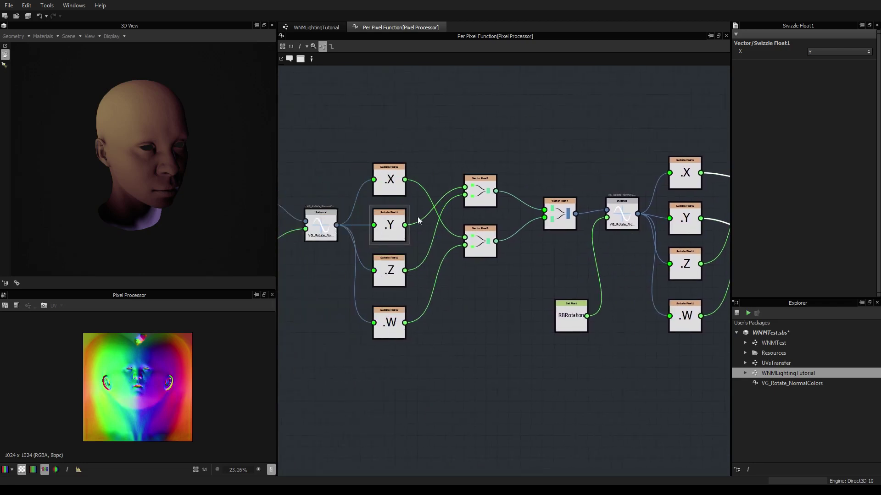
middle_drag(725, 183, 509, 190)
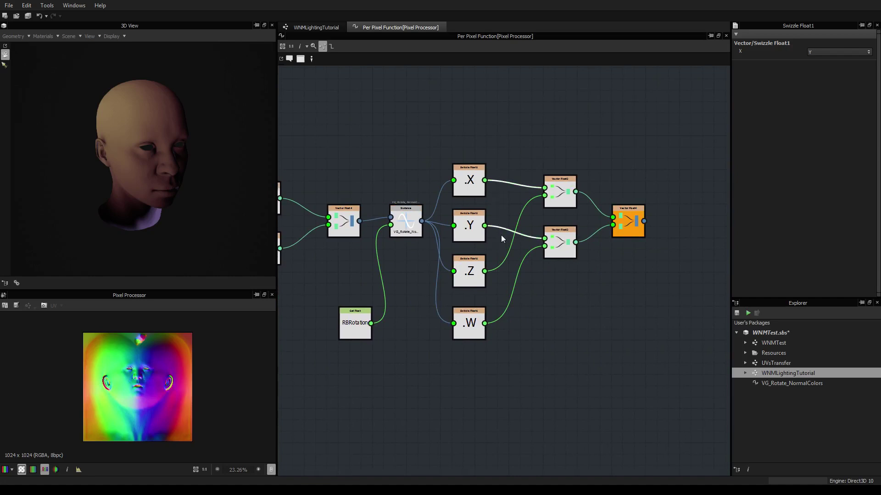
key(x)
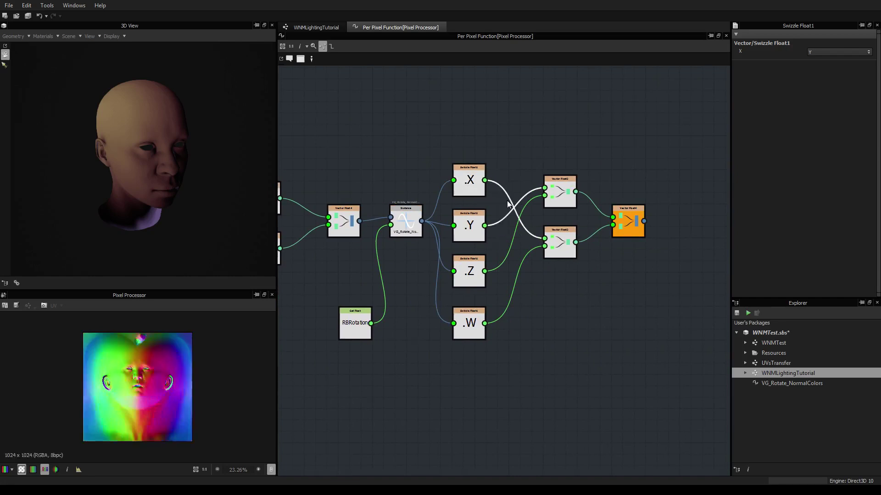
middle_drag(532, 281, 635, 289)
scroll(614, 291, down, 1)
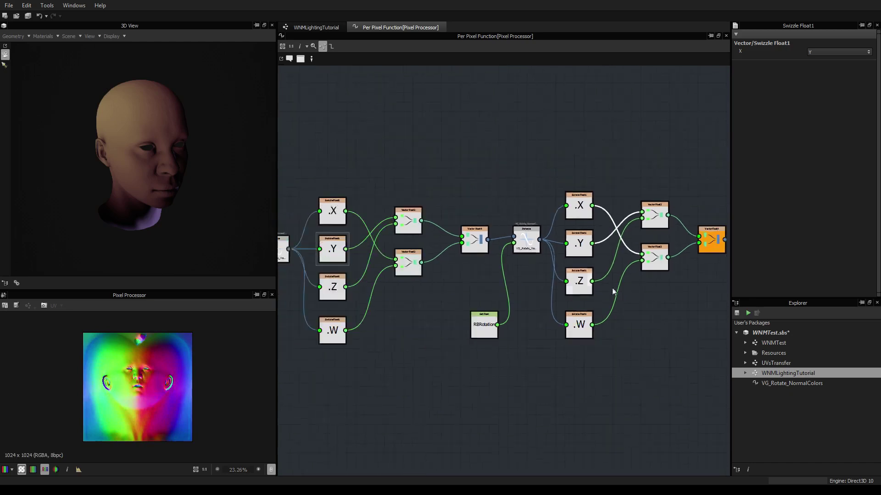
middle_drag(368, 278, 486, 290)
scroll(477, 279, up, 3)
middle_drag(478, 292, 460, 262)
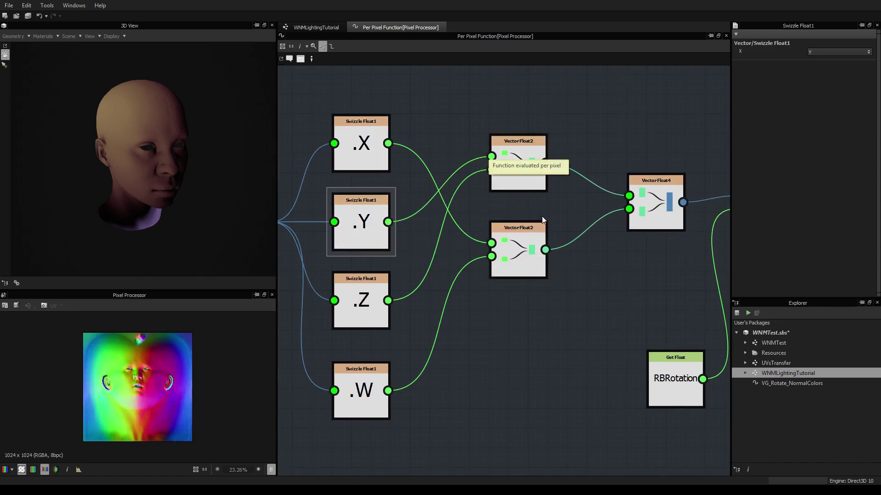
middle_drag(578, 217, 359, 241)
scroll(359, 241, down, 2)
middle_drag(537, 248, 467, 250)
drag(532, 176, 529, 249)
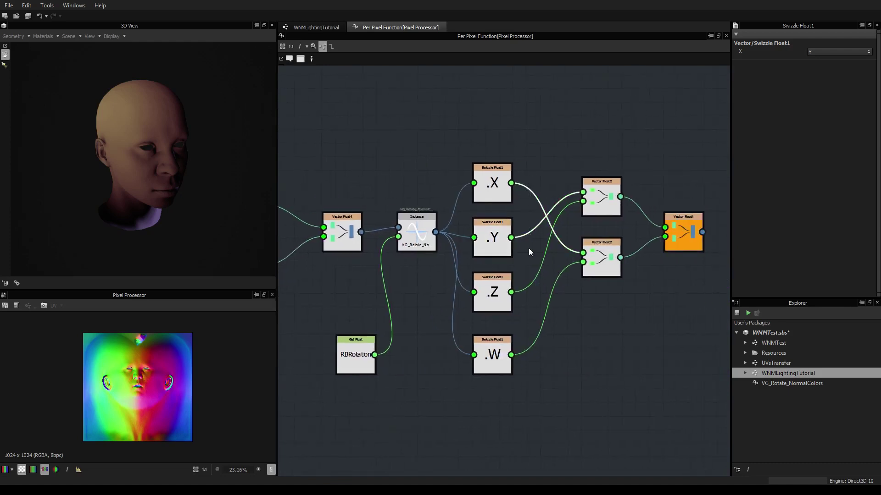
key(x)
Exchange the .Y and .Z links feeding the Vector Float2 inputs
middle_drag(503, 226, 566, 234)
scroll(589, 223, down, 3)
scroll(474, 238, up, 2)
middle_drag(635, 235, 557, 236)
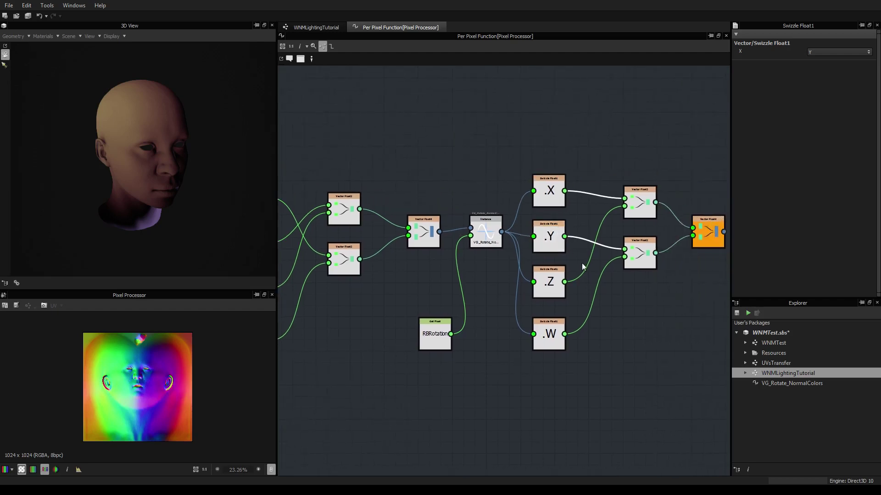
middle_drag(472, 275, 533, 276)
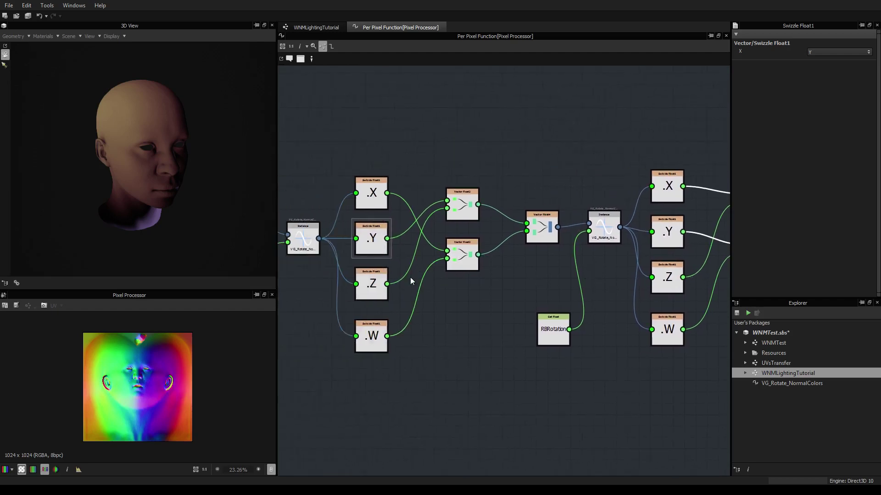
middle_drag(647, 233, 424, 236)
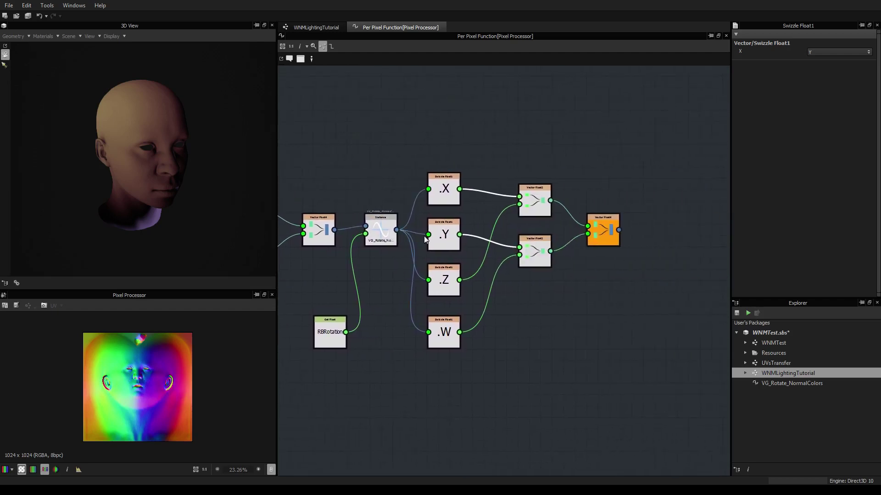
scroll(412, 275, down, 3)
middle_drag(375, 273, 532, 272)
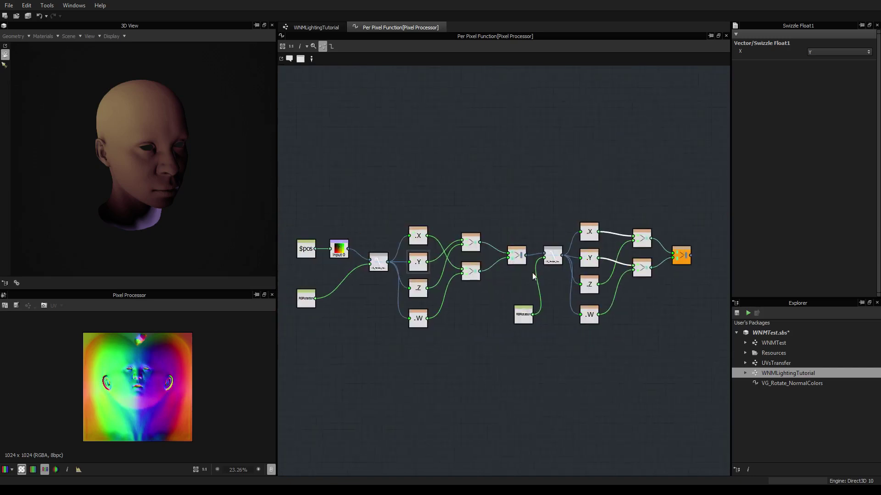
scroll(478, 274, up, 5)
middle_drag(478, 276, 569, 268)
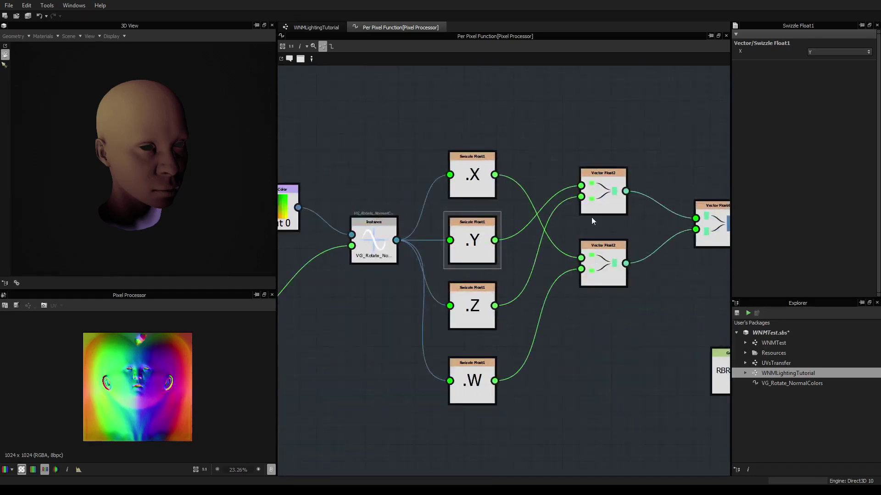
middle_drag(506, 202, 460, 196)
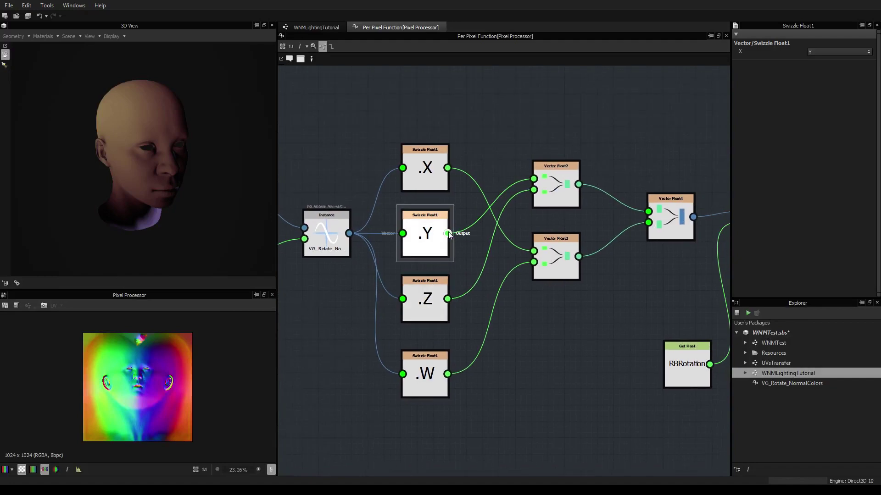
drag(465, 217, 482, 284)
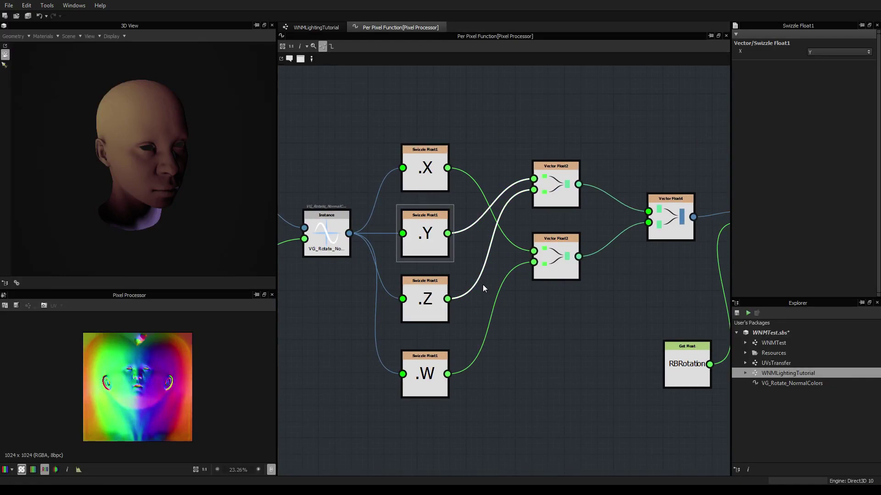
key(x)
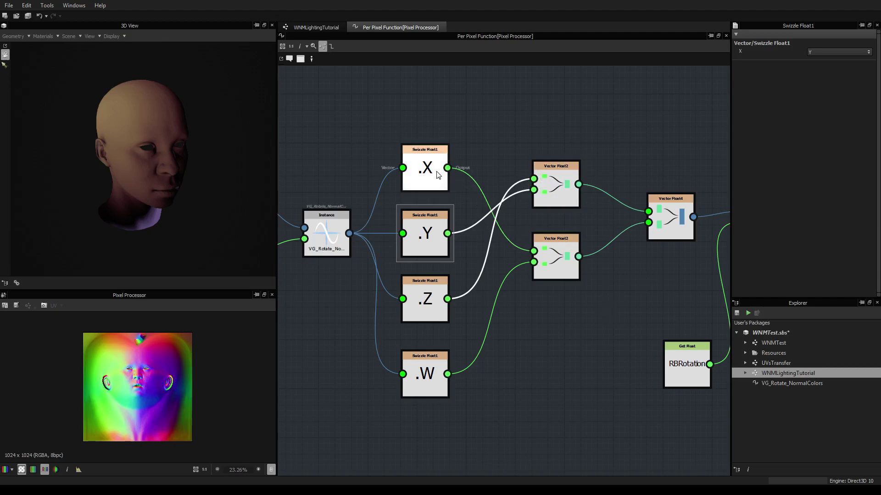
Rewire .Y into the upper Vector Float2 and .Z into the lower, then swap the .X/.Z targets
middle_drag(633, 269, 263, 259)
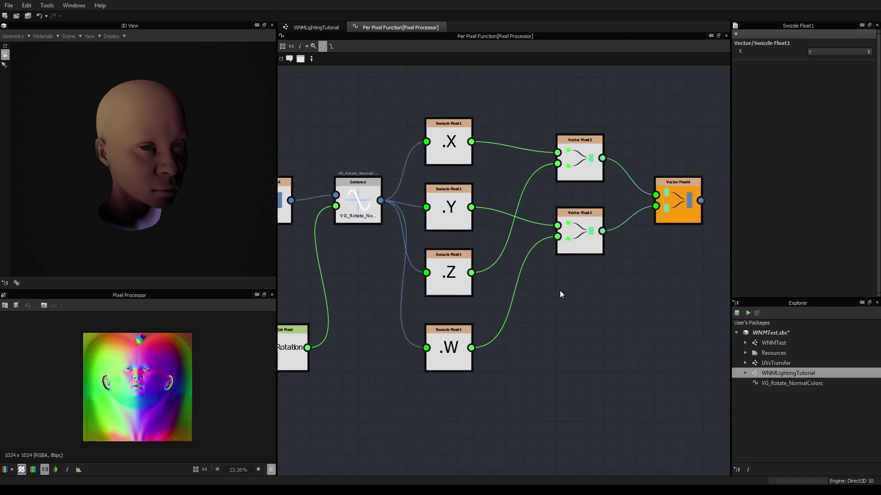
middle_drag(560, 291, 561, 292)
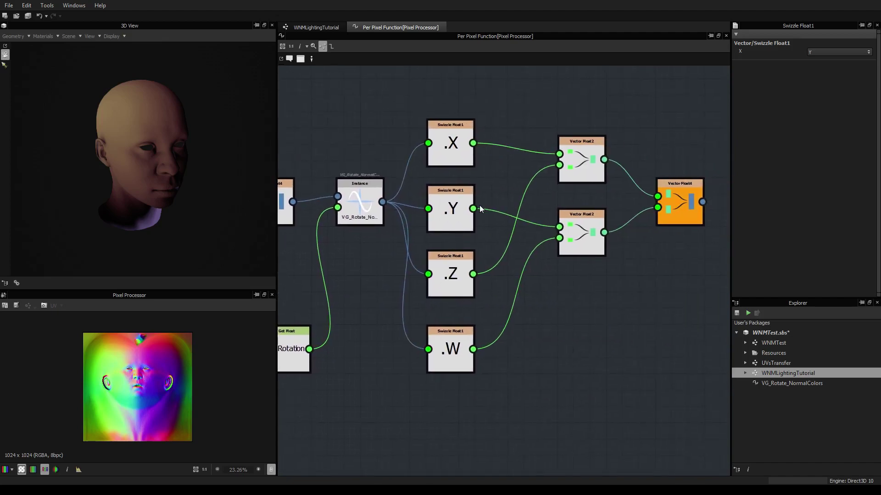
drag(473, 209, 566, 167)
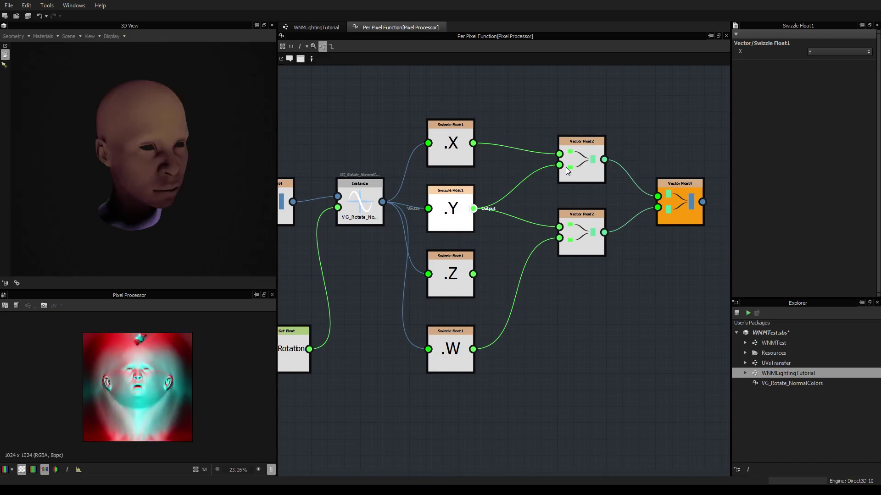
click(516, 218)
key(Delete)
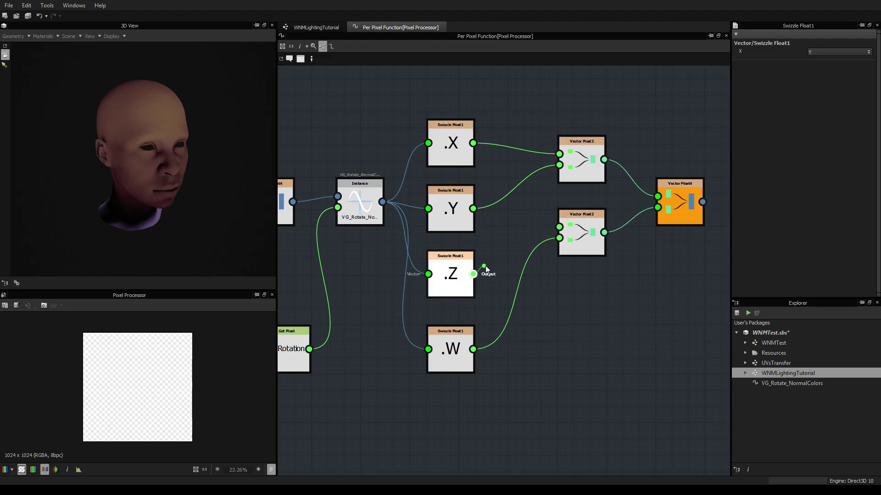
drag(486, 269, 559, 226)
click(521, 152)
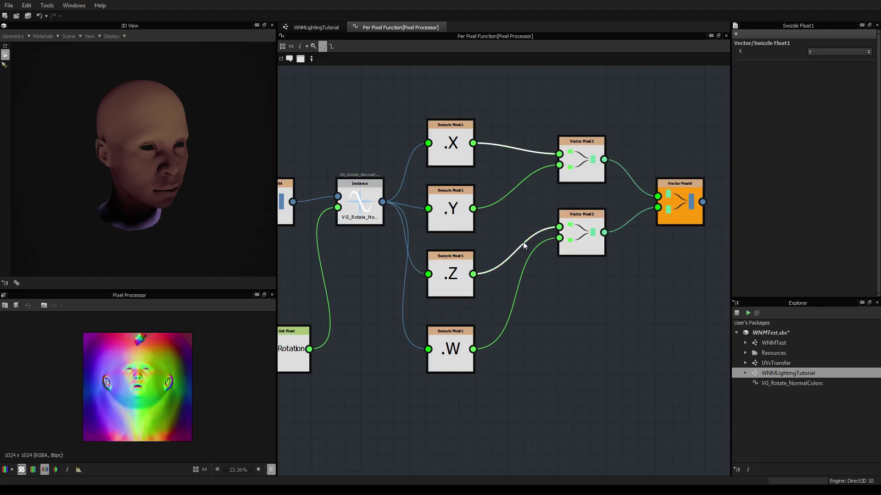
key(x)
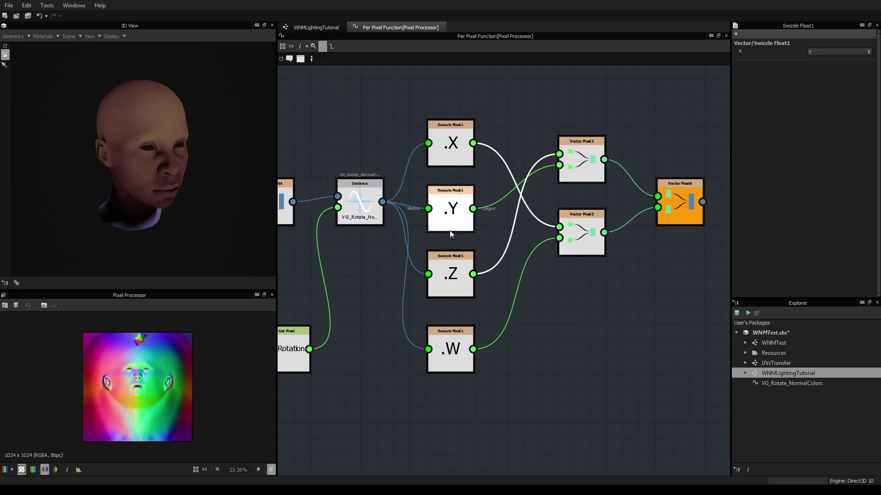
key(f)
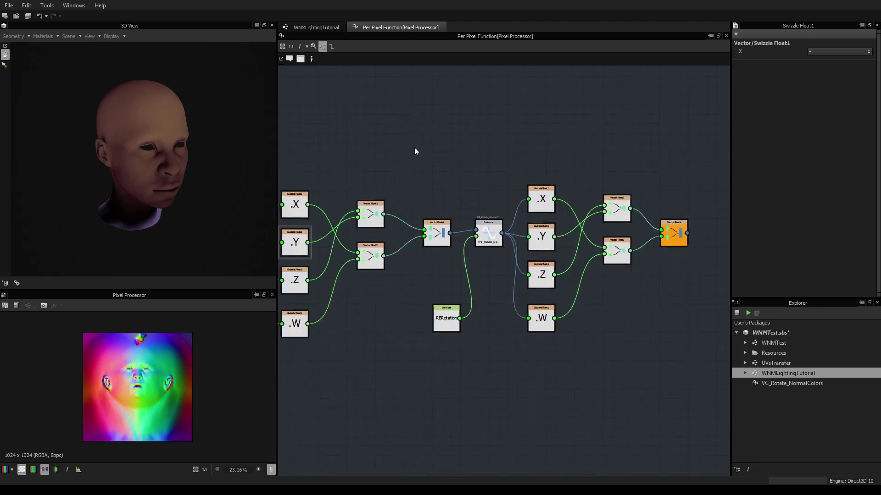
In WNMLightingTutorial, set RB Rotation's default to 0.14 turns and orbit the head to check
click(335, 26)
scroll(527, 252, down, 5)
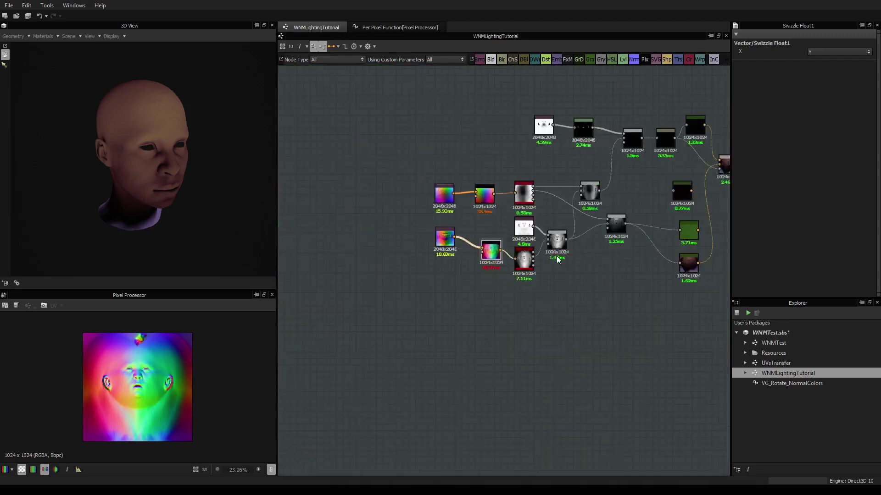
middle_drag(558, 259, 394, 276)
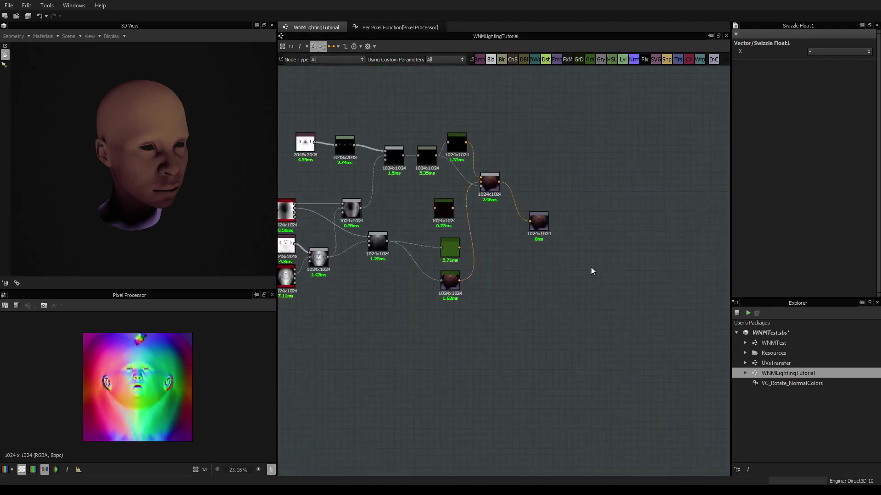
click(563, 186)
click(749, 211)
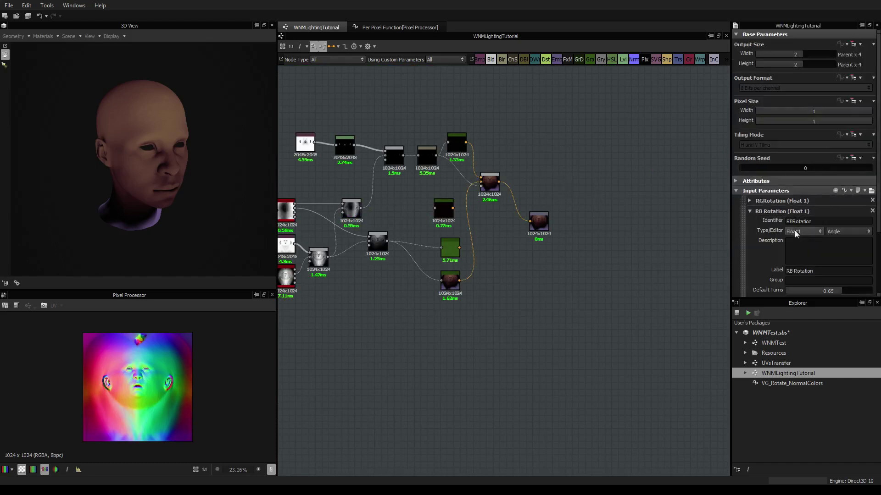
scroll(796, 273, down, 1)
mouse_move(834, 264)
mouse_down()
mouse_move(849, 263)
mouse_move(779, 262)
mouse_move(787, 259)
mouse_up()
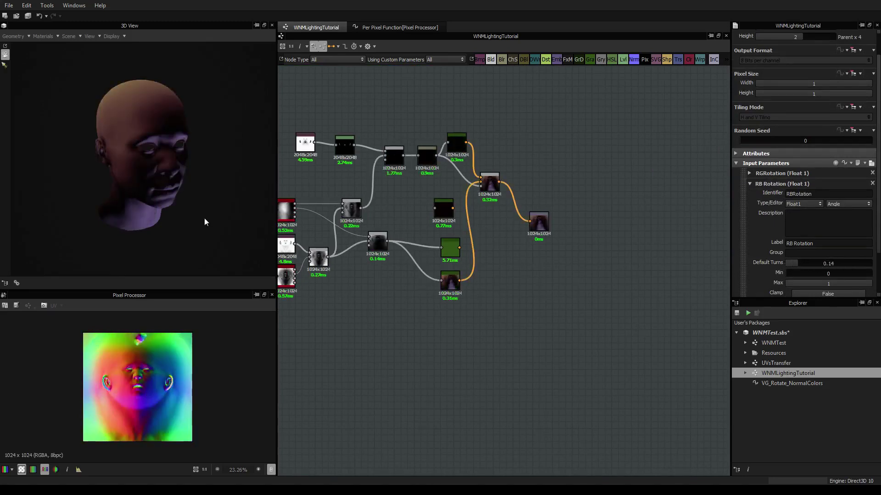
drag(204, 219, 207, 162)
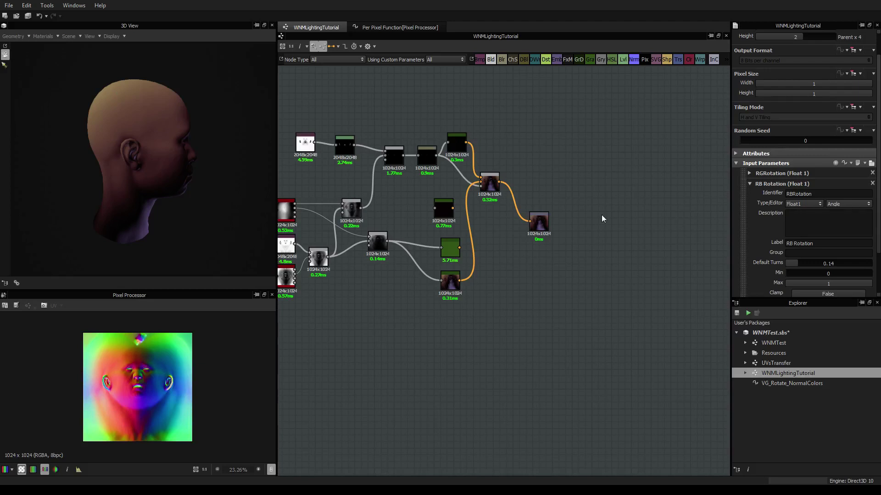
drag(144, 198, 62, 194)
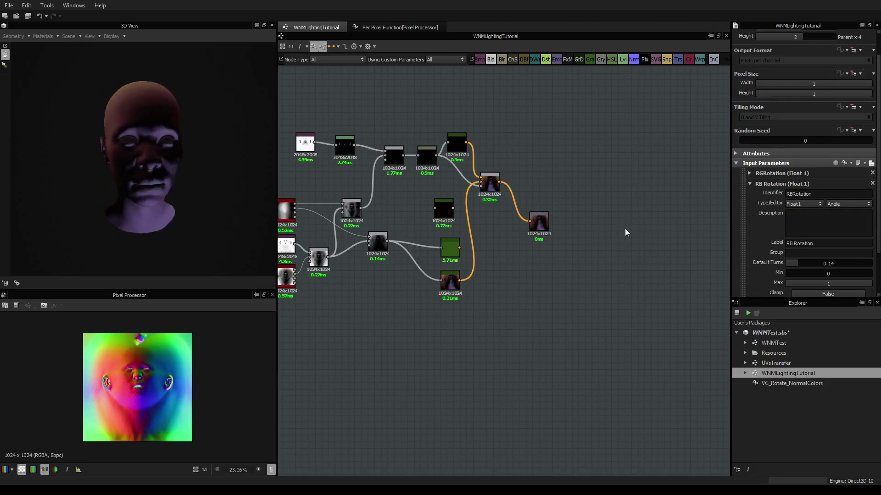
middle_drag(519, 255, 670, 259)
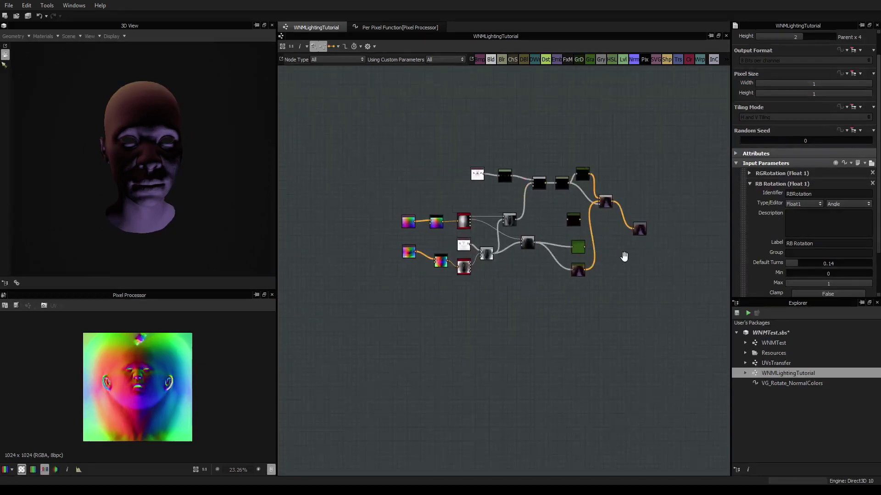
Switch the inputs to preview and try RB Rotation values down to about -91.6 degrees
click(872, 164)
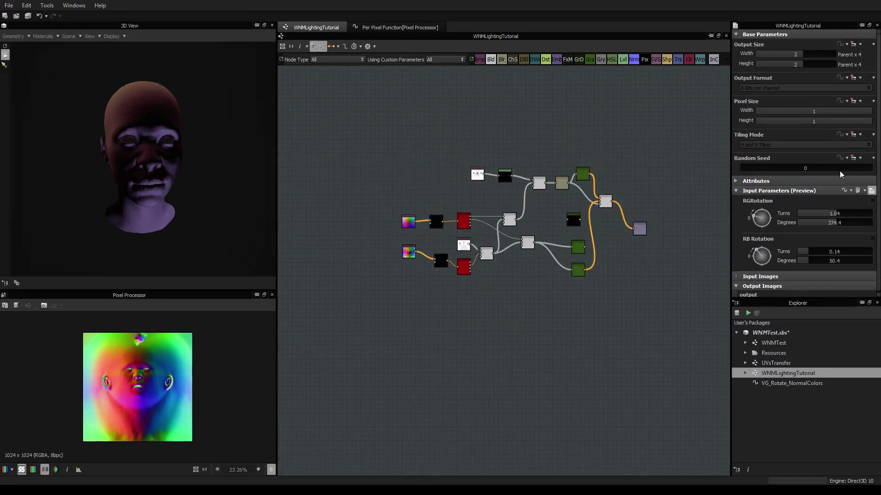
drag(224, 166, 160, 171)
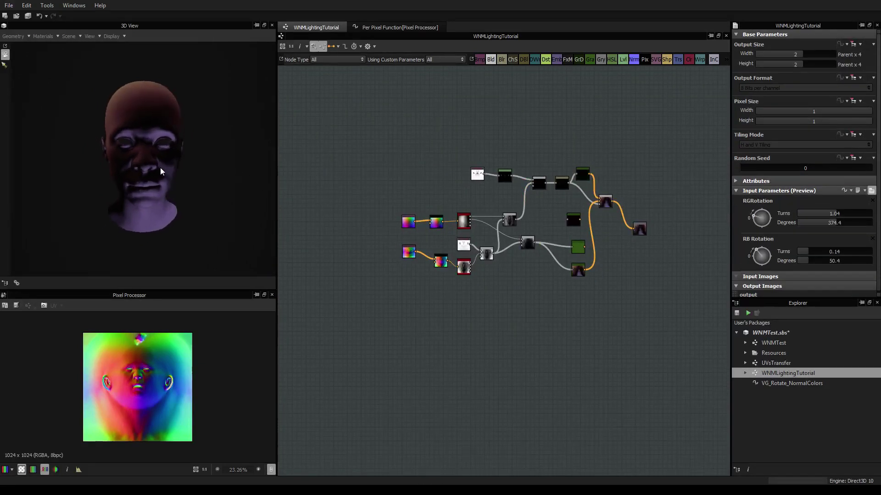
drag(759, 253, 696, 254)
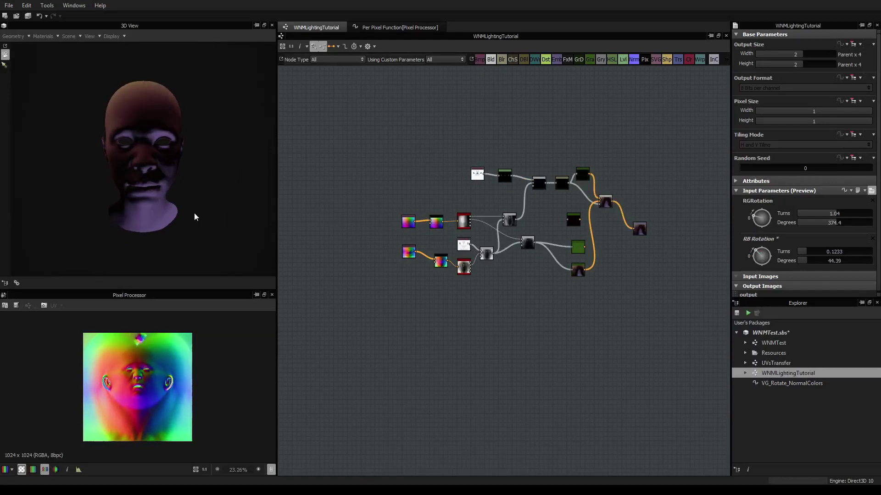
drag(194, 213, 281, 218)
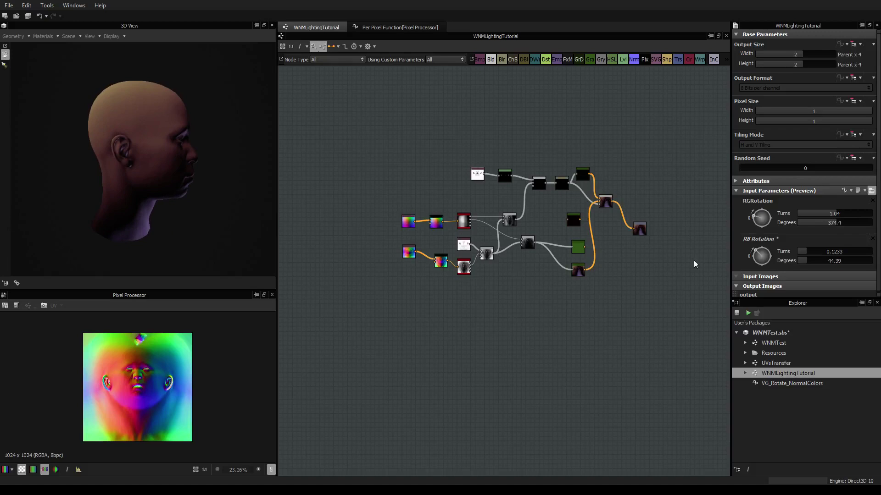
drag(756, 253, 762, 274)
drag(197, 217, 109, 210)
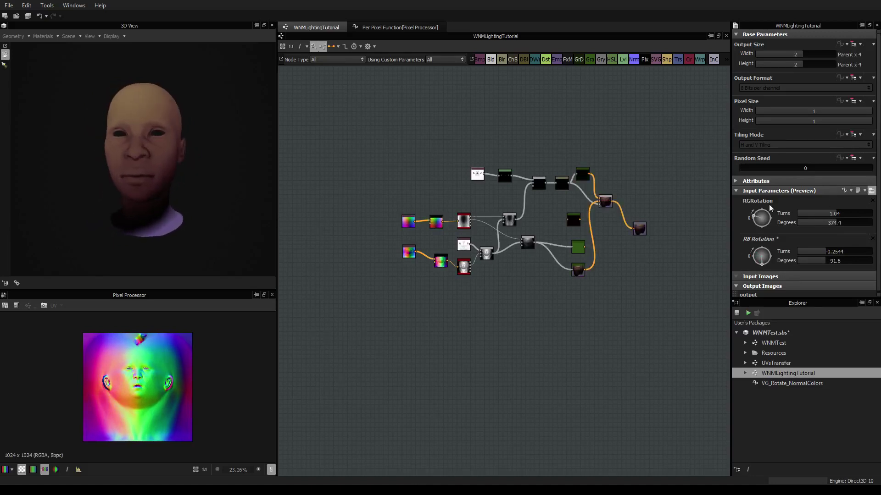
Set RGRotation to -46.58° and RB Rotation to -25.6°, orbiting the head to inspect the lighting
drag(757, 219, 760, 226)
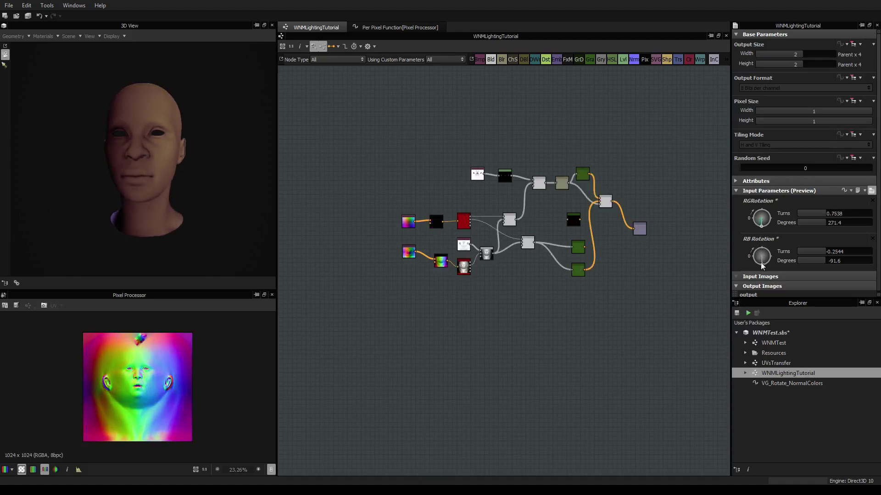
mouse_move(761, 225)
mouse_down()
mouse_move(753, 218)
mouse_move(759, 214)
mouse_move(742, 222)
mouse_move(747, 234)
mouse_up()
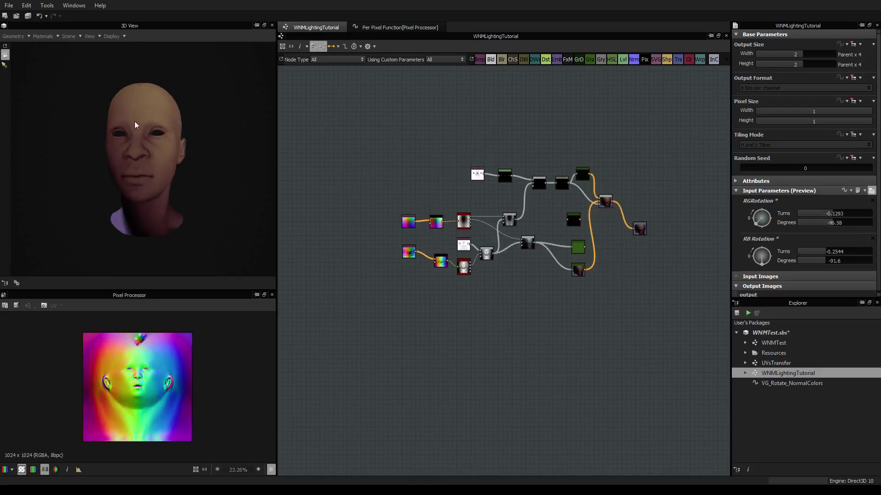
drag(137, 151, 204, 162)
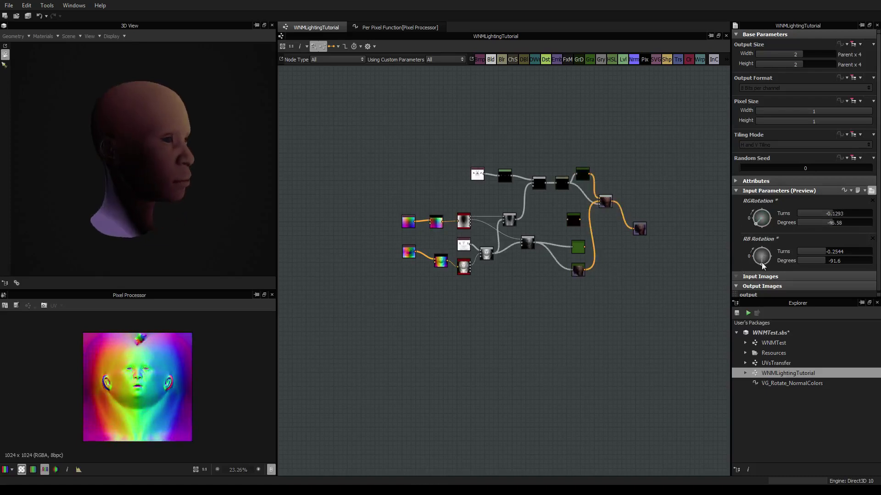
drag(762, 266, 754, 262)
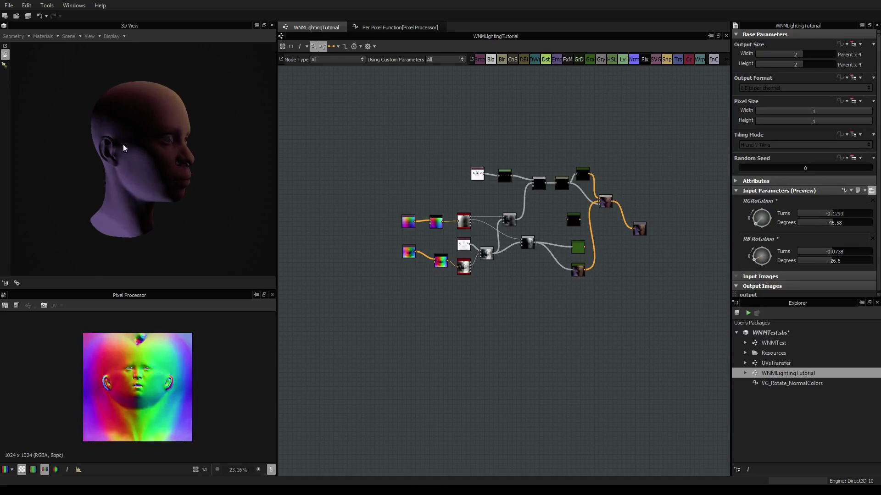
drag(123, 144, 68, 142)
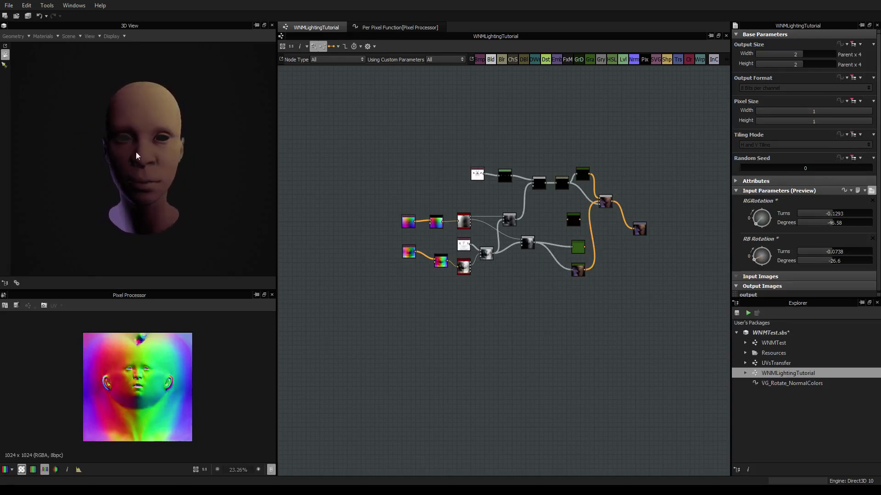
scroll(136, 153, up, 4)
scroll(146, 161, down, 3)
drag(147, 161, 139, 197)
scroll(146, 189, up, 2)
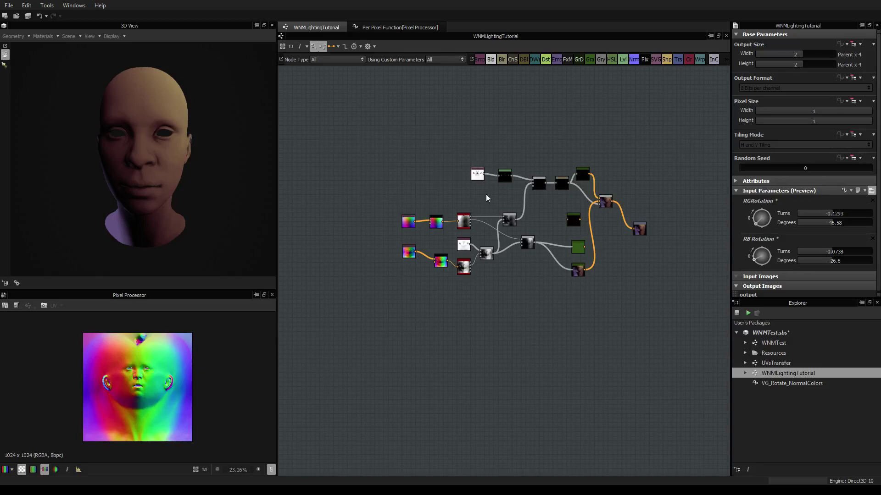
middle_drag(485, 194, 465, 213)
drag(159, 123, 122, 175)
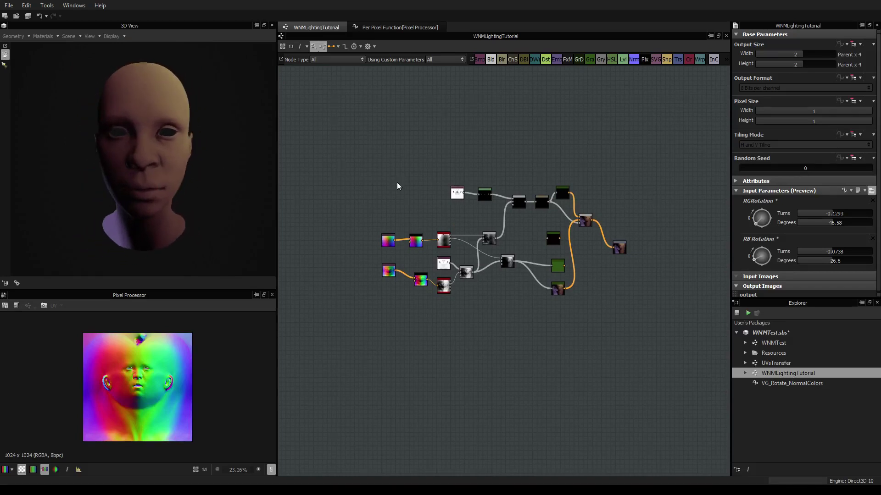
Delete the green and black Gradient Map nodes, then select the remaining Gradient Map
scroll(483, 213, up, 1)
scroll(477, 198, up, 1)
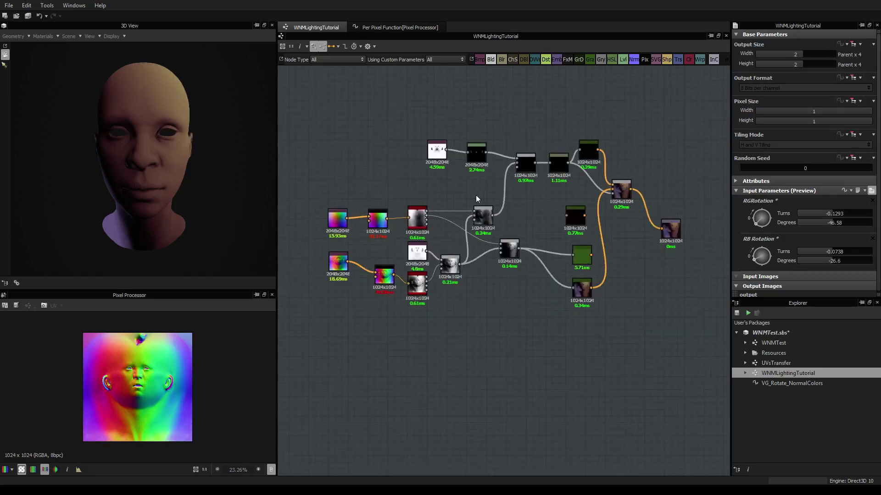
middle_drag(375, 182, 351, 183)
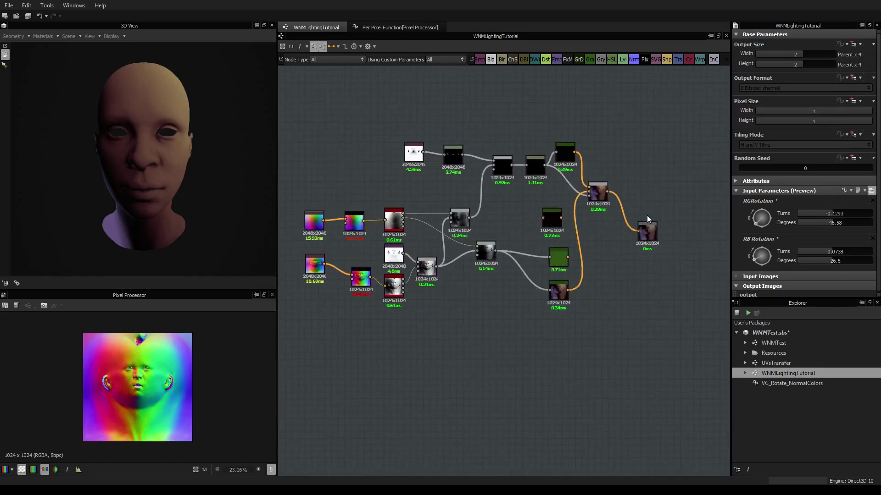
scroll(558, 286, up, 2)
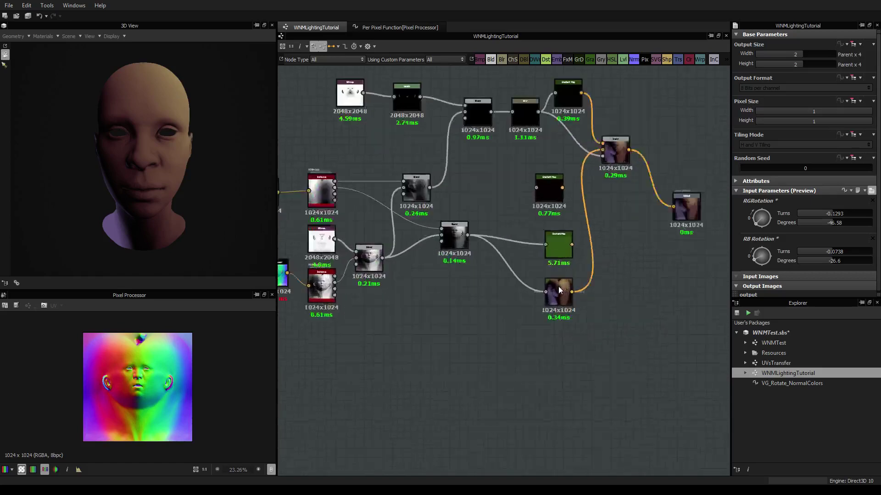
click(555, 240)
key(Delete)
click(555, 172)
key(Delete)
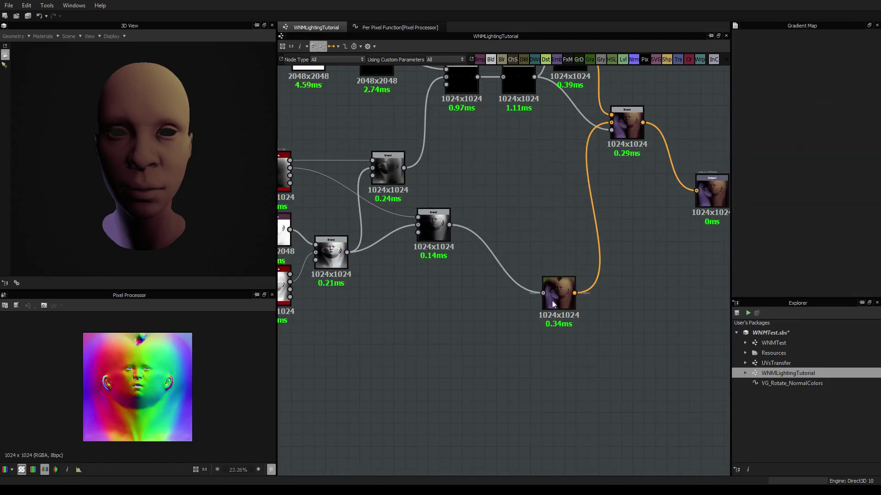
click(552, 301)
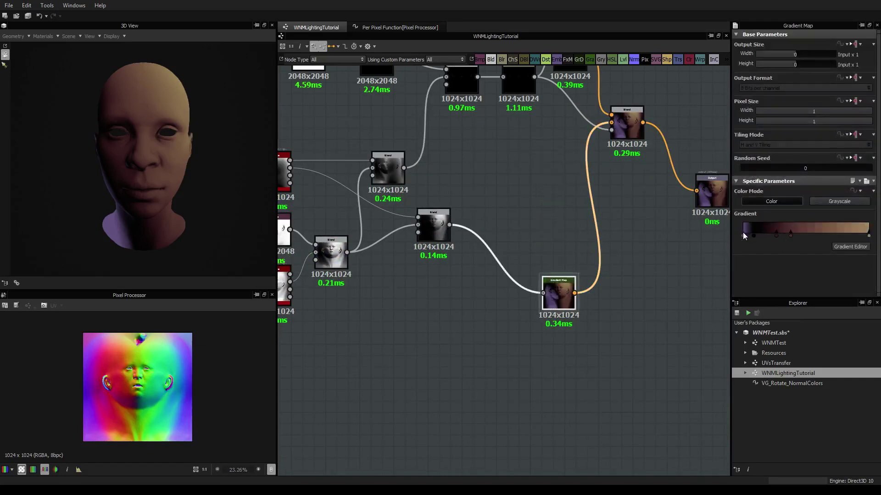
Change the gradient's end key to a saturated orange (RGB 202, 122, 75)
double_click(869, 237)
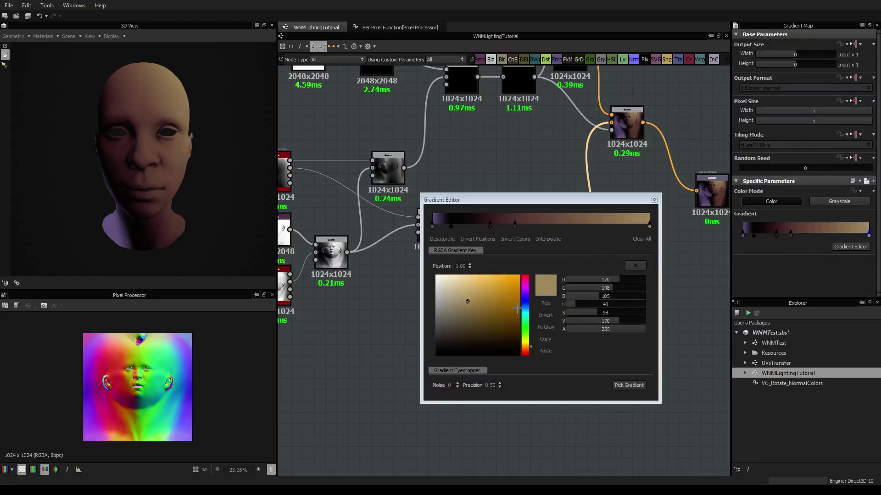
drag(526, 347, 525, 351)
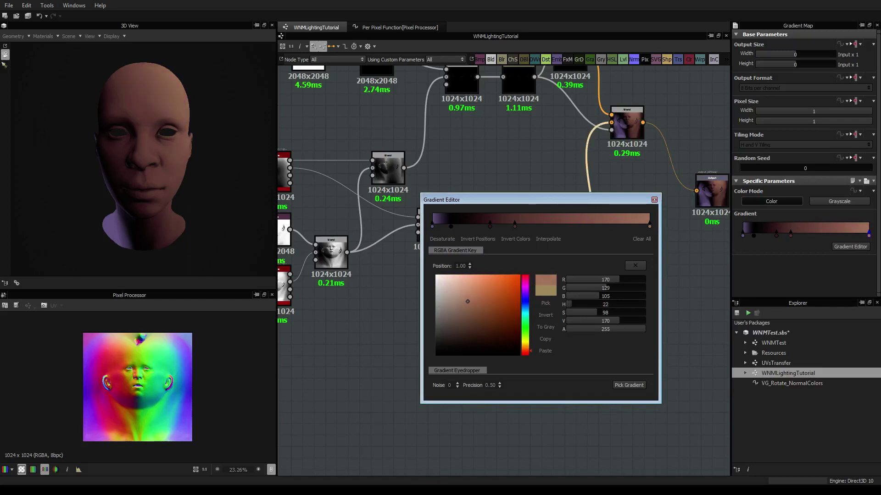
mouse_move(467, 301)
mouse_down()
mouse_move(488, 302)
mouse_move(488, 291)
mouse_up()
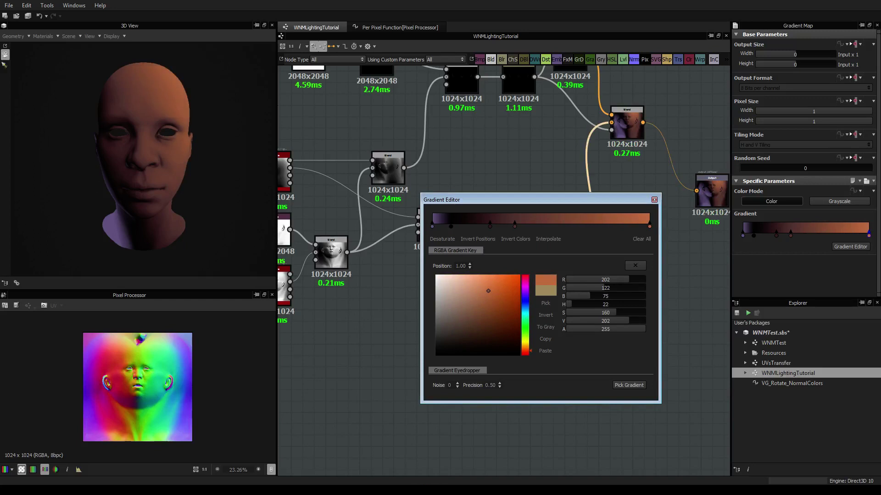
drag(188, 198, 169, 185)
scroll(185, 186, up, 3)
scroll(186, 187, down, 3)
scroll(168, 185, up, 3)
scroll(168, 187, down, 1)
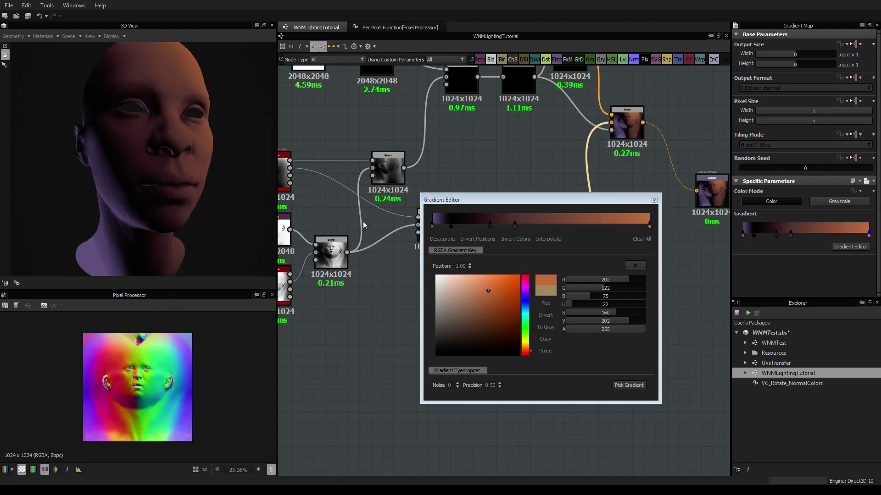
Preview the Output node and orbit the head to view the orange-brown result
click(712, 188)
scroll(174, 350, up, 4)
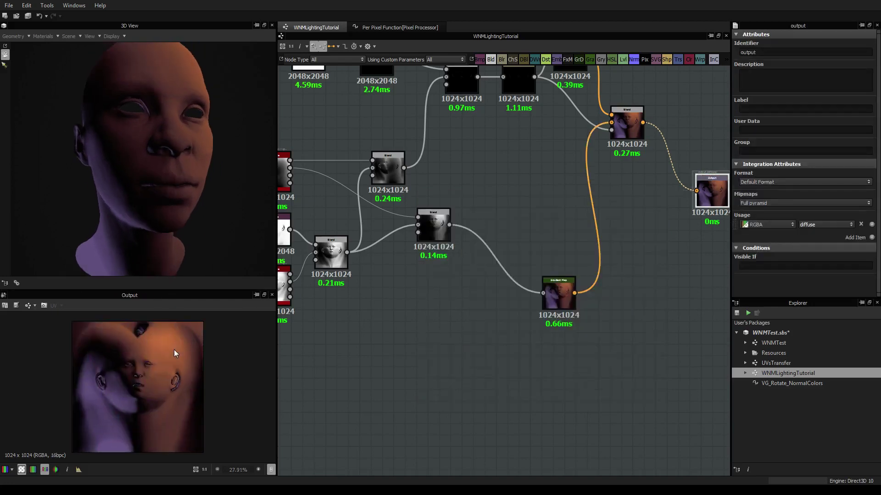
scroll(184, 328, down, 1)
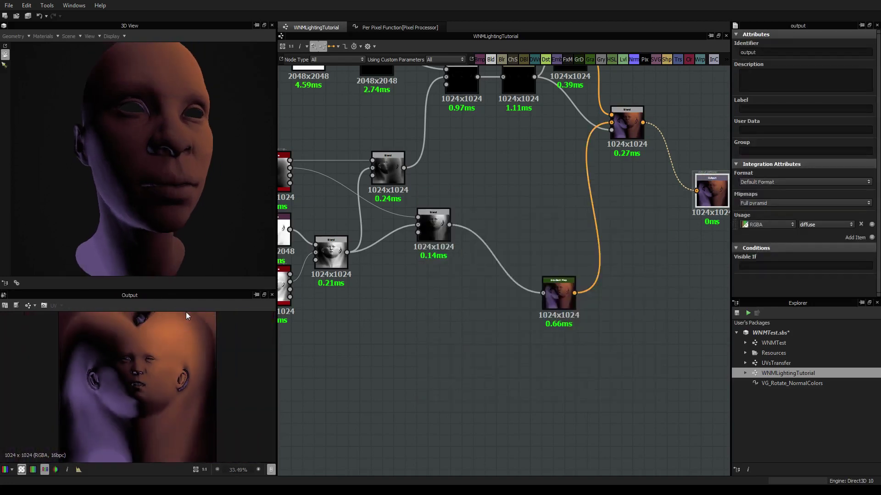
mouse_move(181, 218)
mouse_down()
mouse_move(165, 192)
mouse_move(176, 202)
mouse_up()
scroll(177, 202, down, 2)
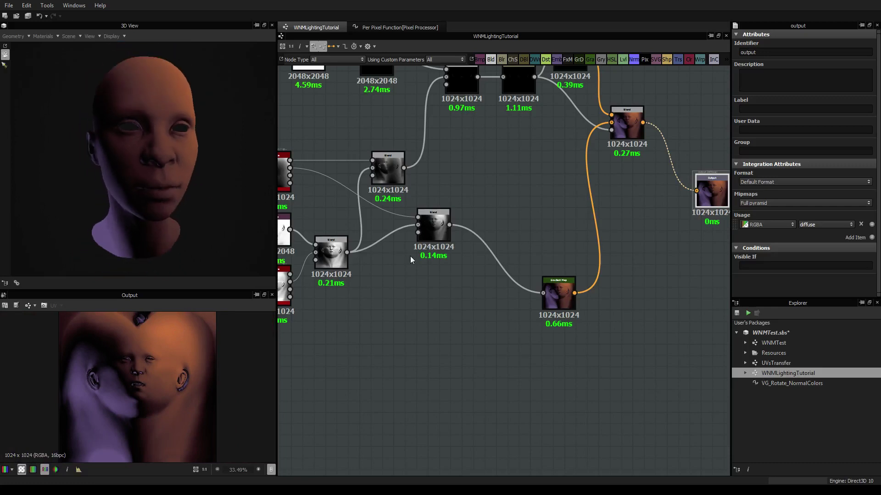